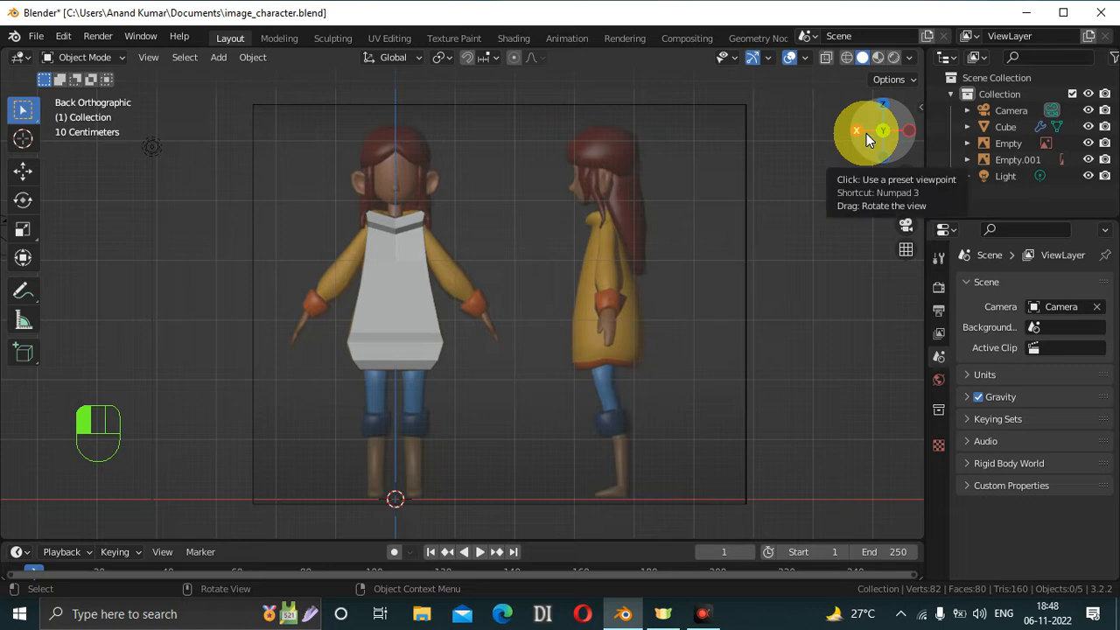
Add a cube in the back orthographic view and scale it uniformly to about 0.25.
{"action": "mouse_move", "coordinate": [866, 133]}
{"action": "left_mouse_down"}
{"action": "mouse_move", "coordinate": [870, 162]}
{"action": "mouse_move", "coordinate": [20, 187]}
{"action": "mouse_move", "coordinate": [20, 175]}
{"action": "mouse_move", "coordinate": [55, 160]}
{"action": "mouse_move", "coordinate": [26, 170]}
{"action": "mouse_move", "coordinate": [912, 170]}
{"action": "mouse_move", "coordinate": [867, 135]}
{"action": "left_mouse_up"}
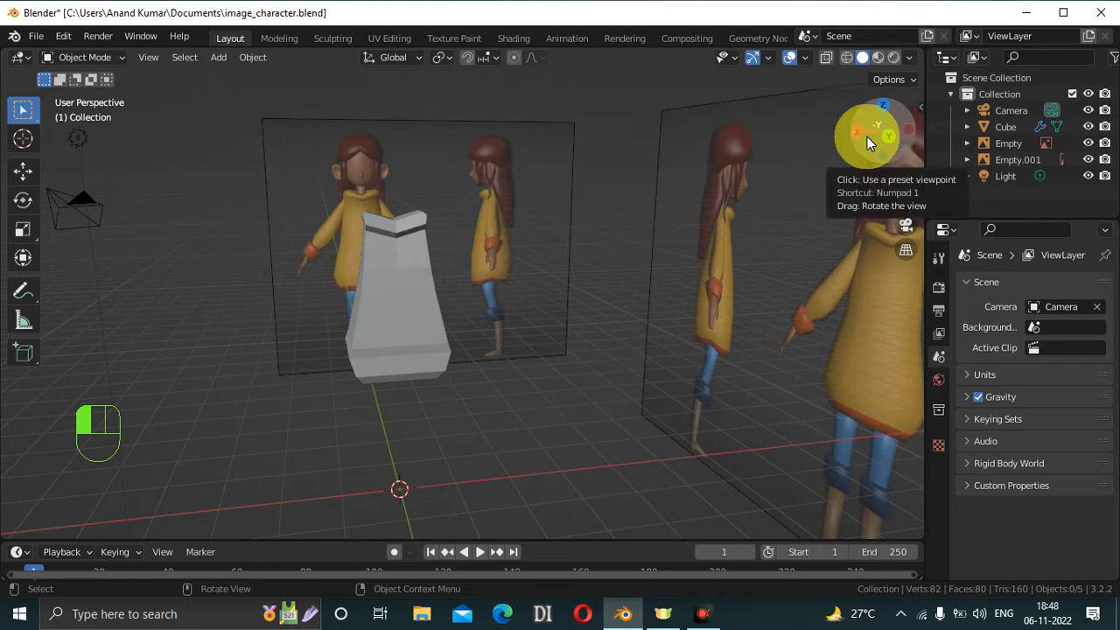
{"action": "left_click", "coordinate": [884, 137]}
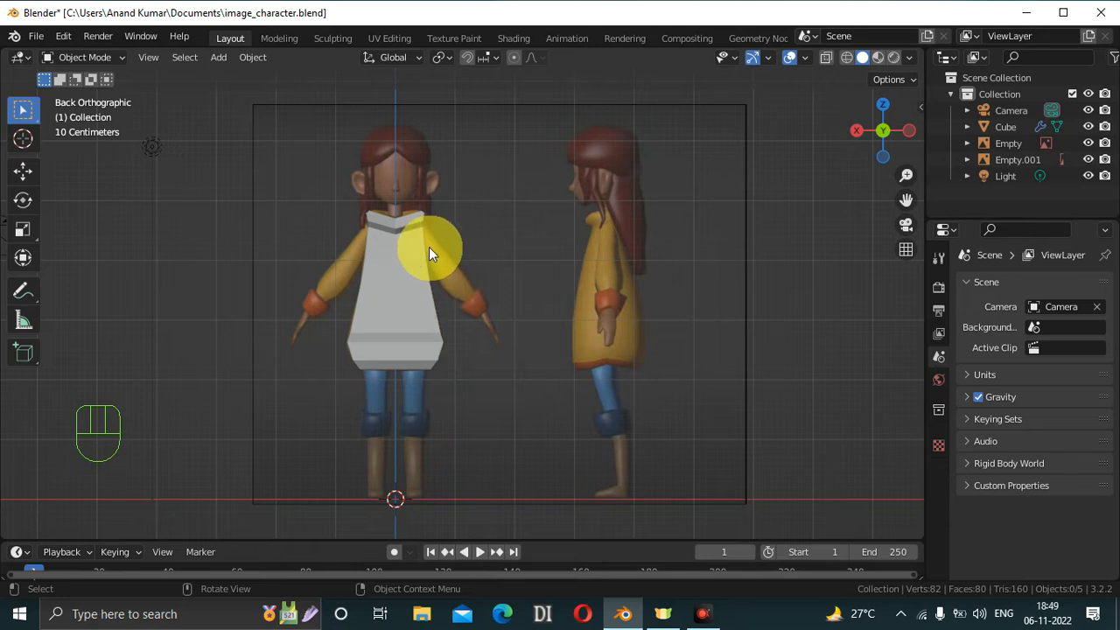
{"action": "key", "text": "shift"}
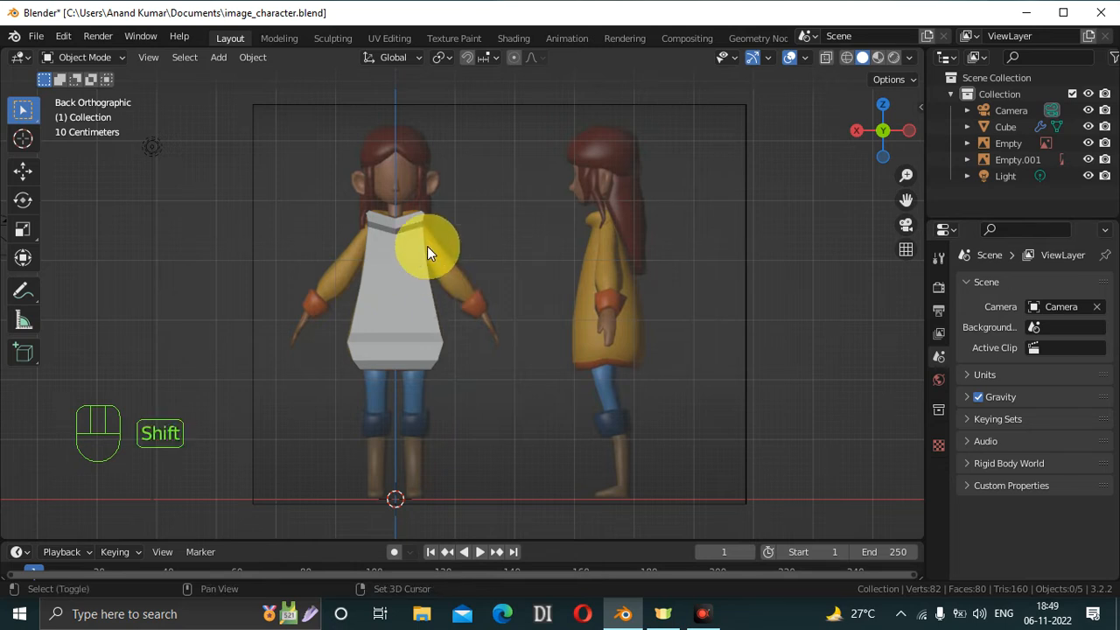
{"action": "key", "text": "shift+a"}
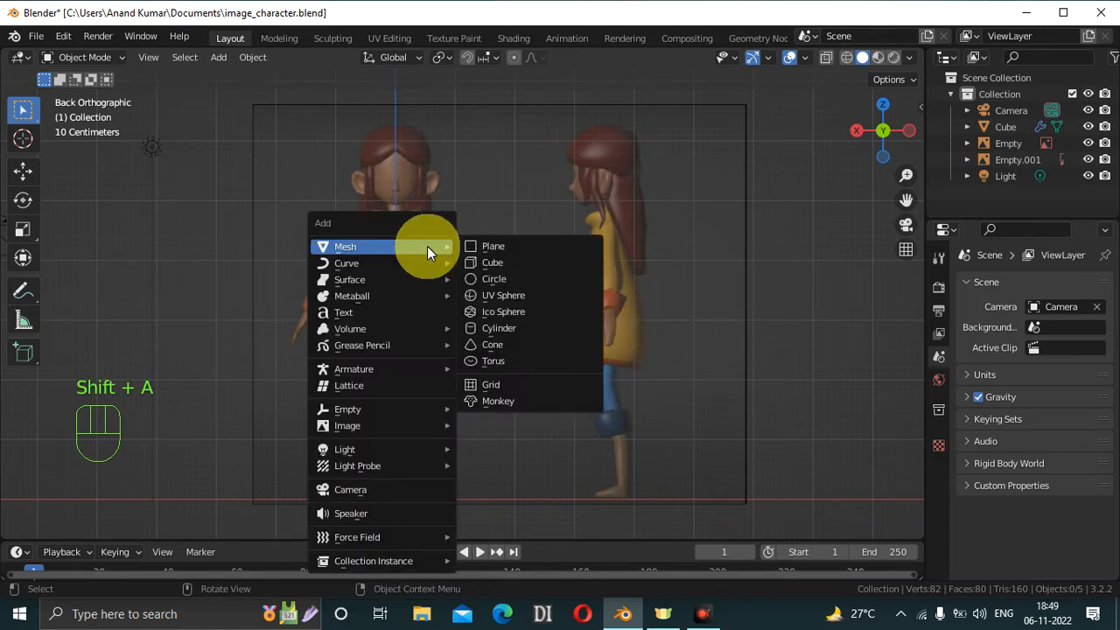
{"action": "left_click", "coordinate": [510, 262]}
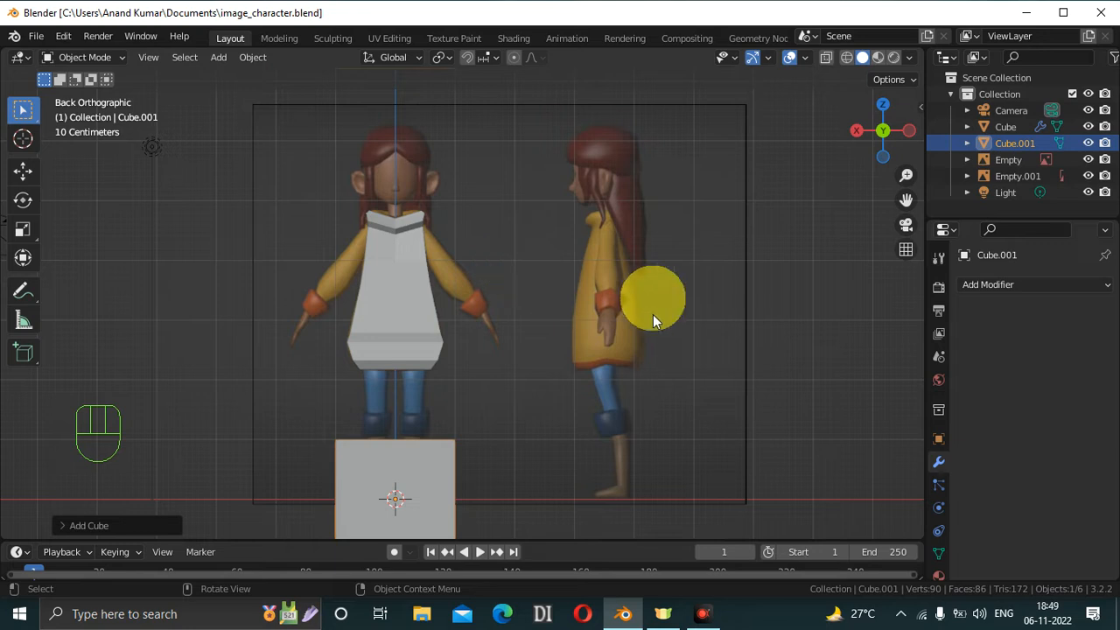
{"action": "key", "text": "s"}
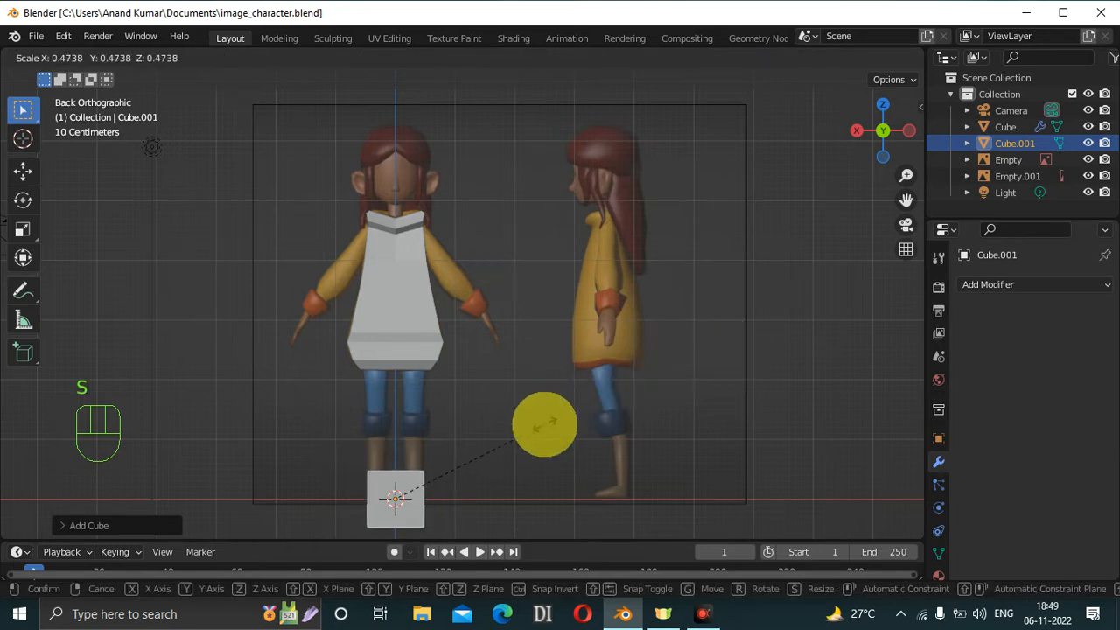
{"action": "left_click", "coordinate": [469, 446]}
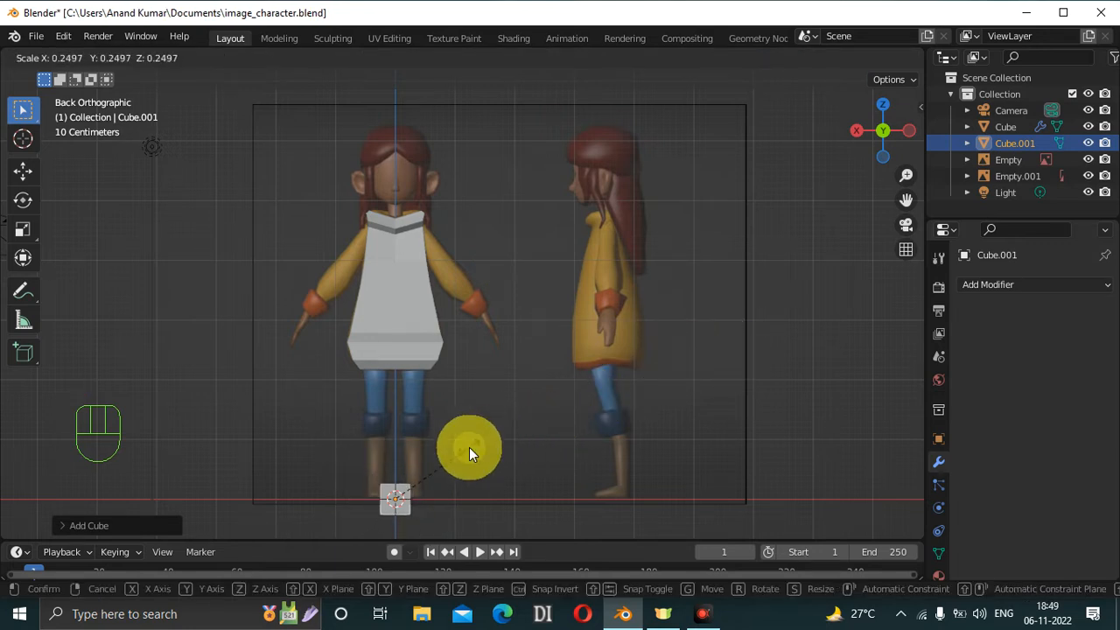
Move the small cube up about 4.5 m along Z to the collar and about -0.25 m along X toward the shoulder.
{"action": "key", "text": "g"}
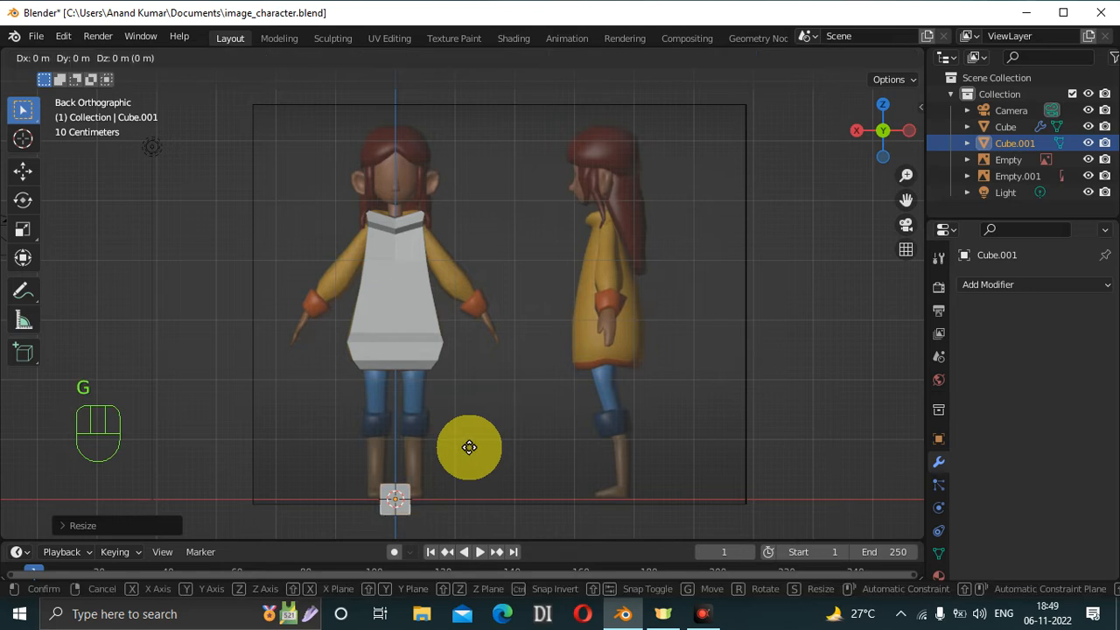
{"action": "key", "text": "z"}
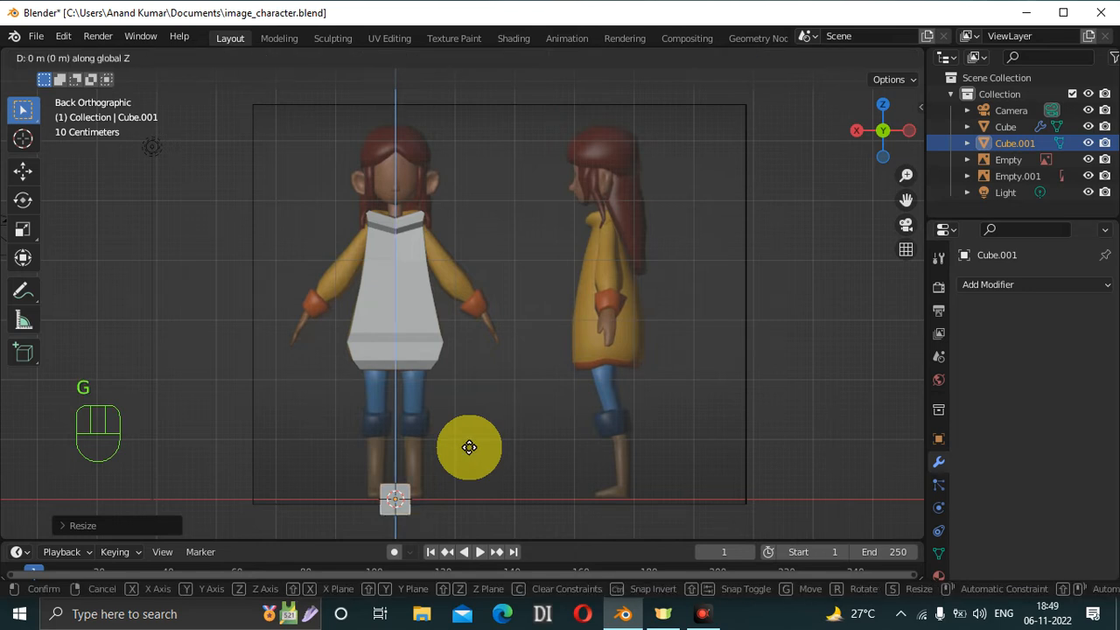
{"action": "key", "text": "z"}
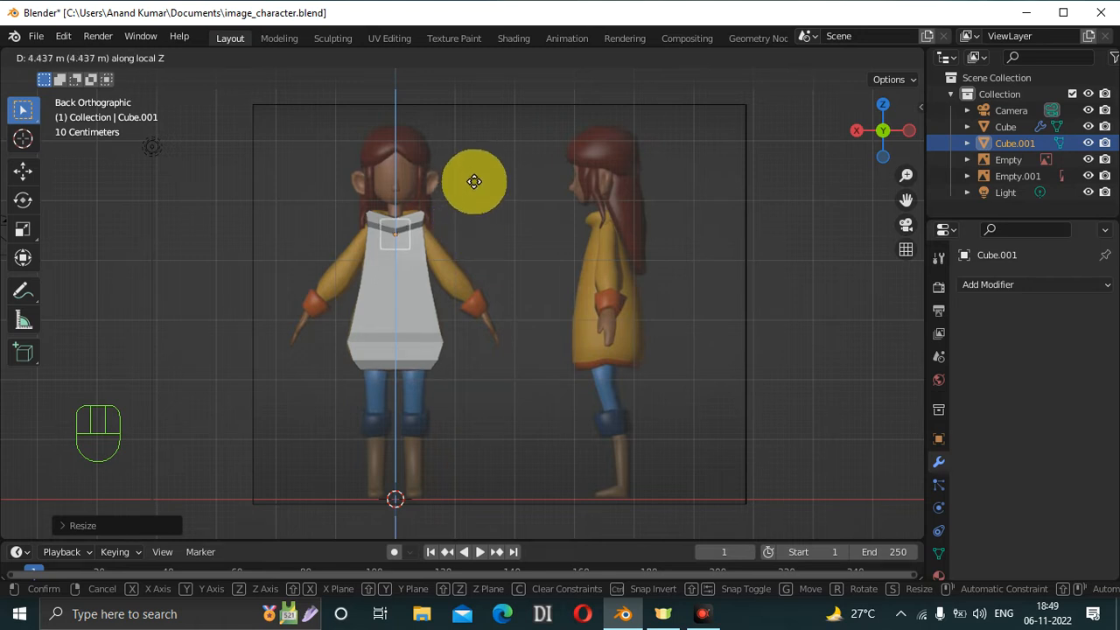
{"action": "left_click", "coordinate": [474, 175]}
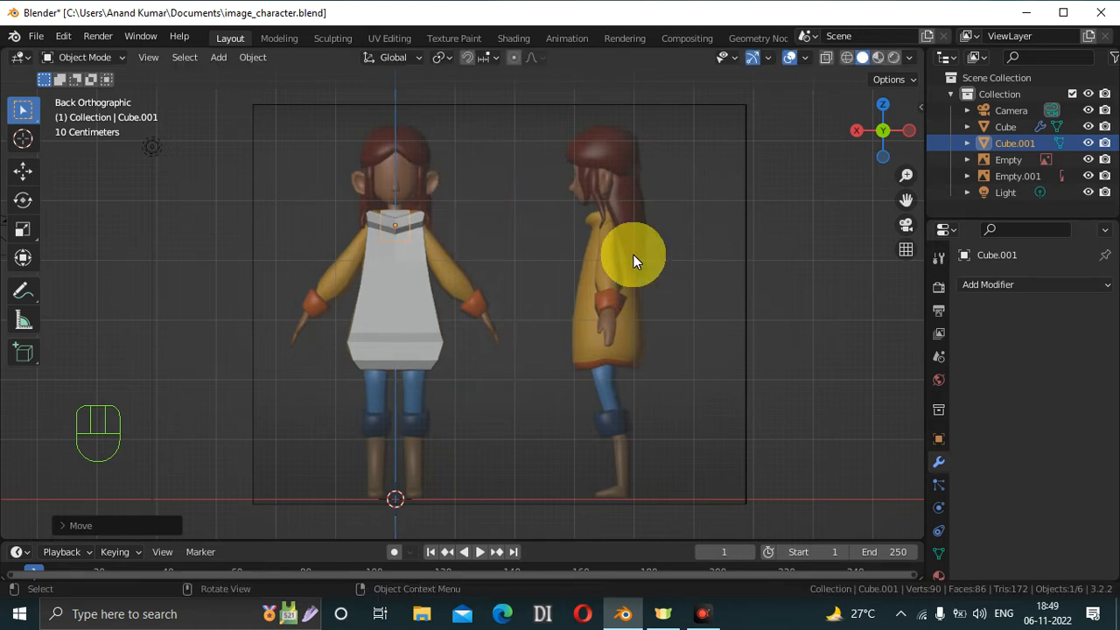
{"action": "key", "text": "g"}
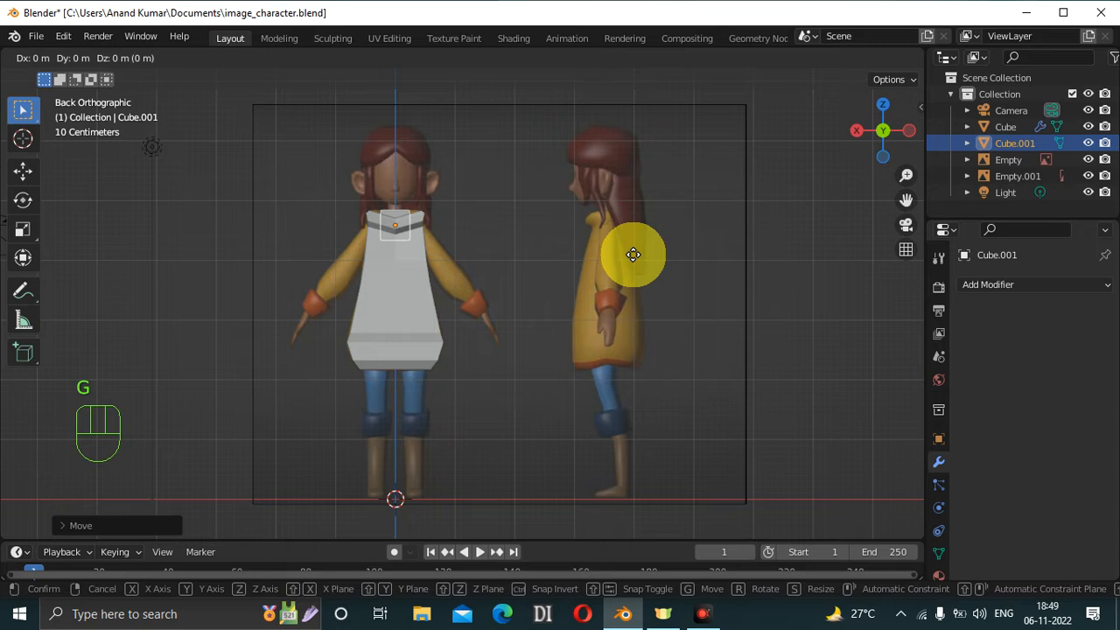
{"action": "key", "text": "x"}
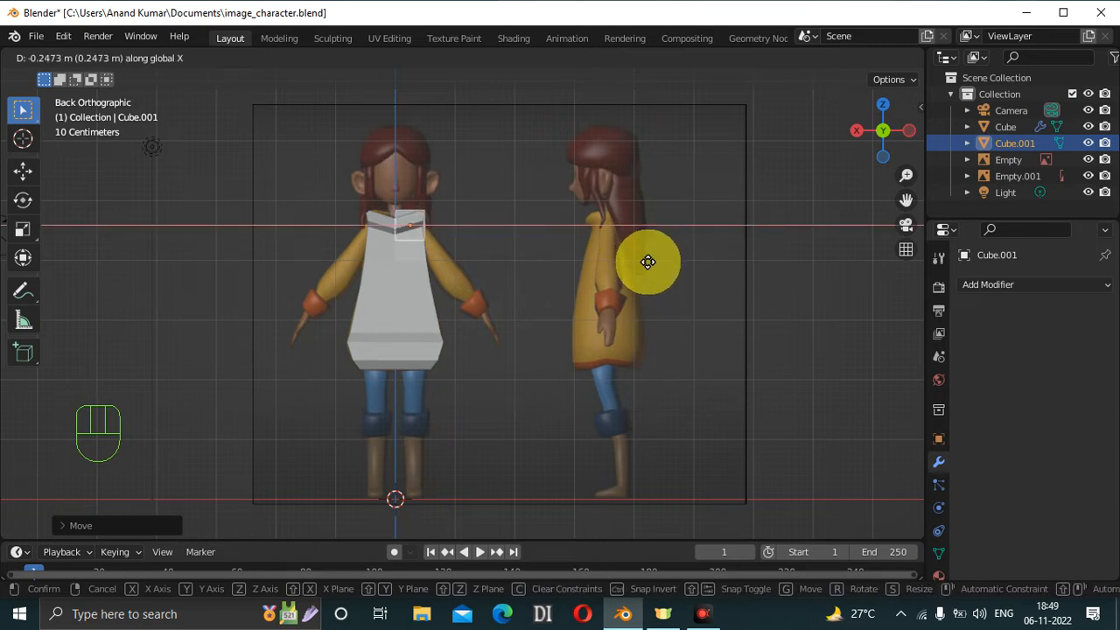
{"action": "left_click", "coordinate": [679, 278]}
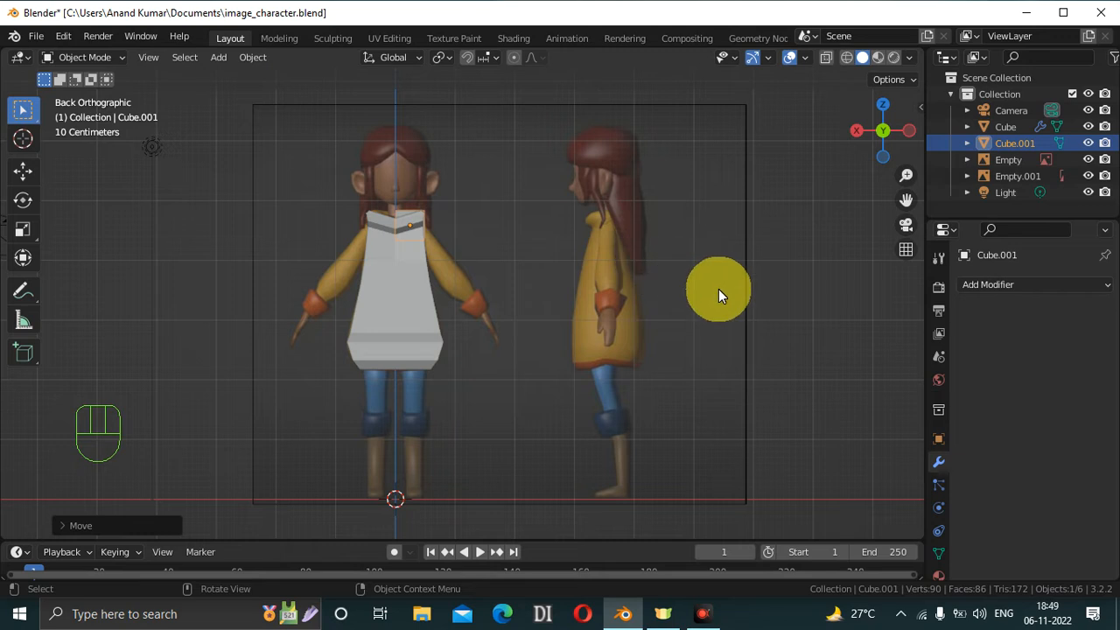
Rotate the cube about -42.5° around the global Y axis to match the arm's slope.
{"action": "key", "text": "r"}
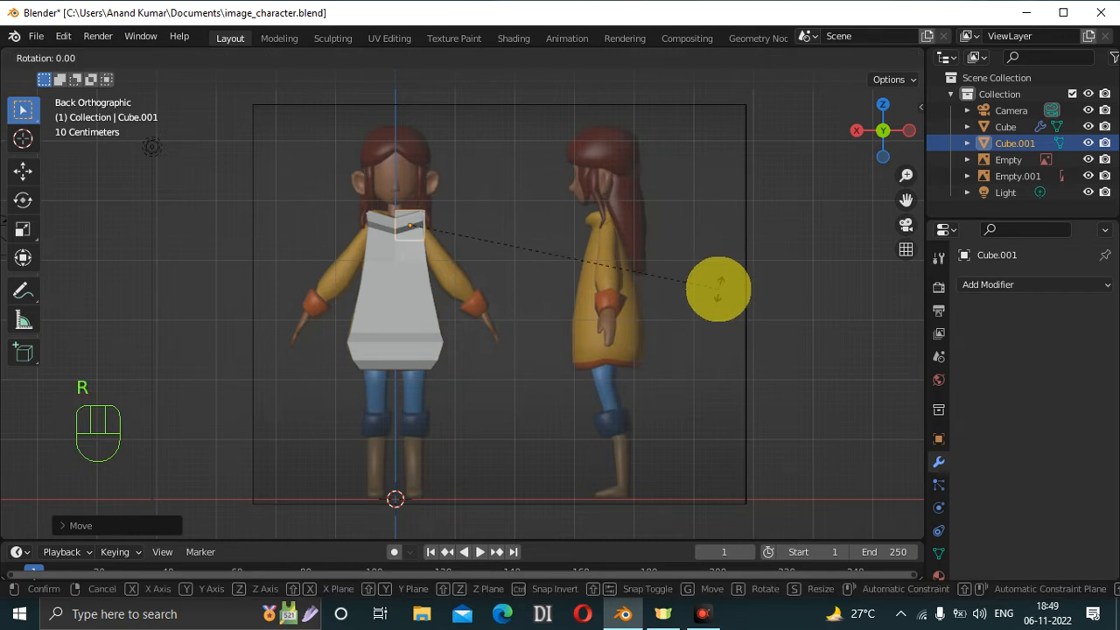
{"action": "key", "text": "y"}
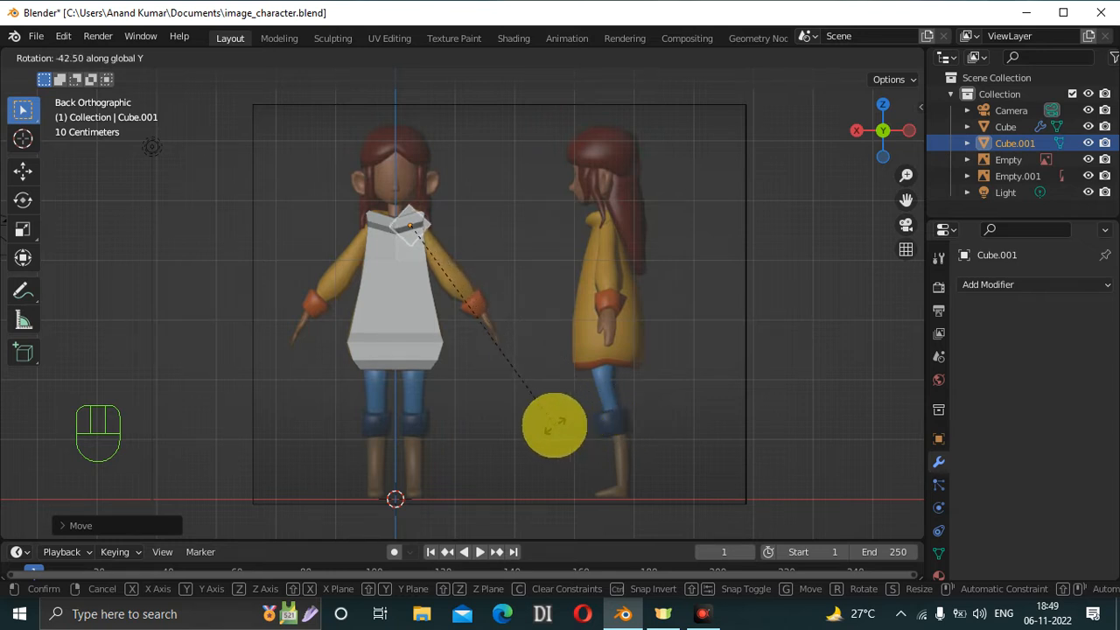
{"action": "left_click", "coordinate": [555, 424]}
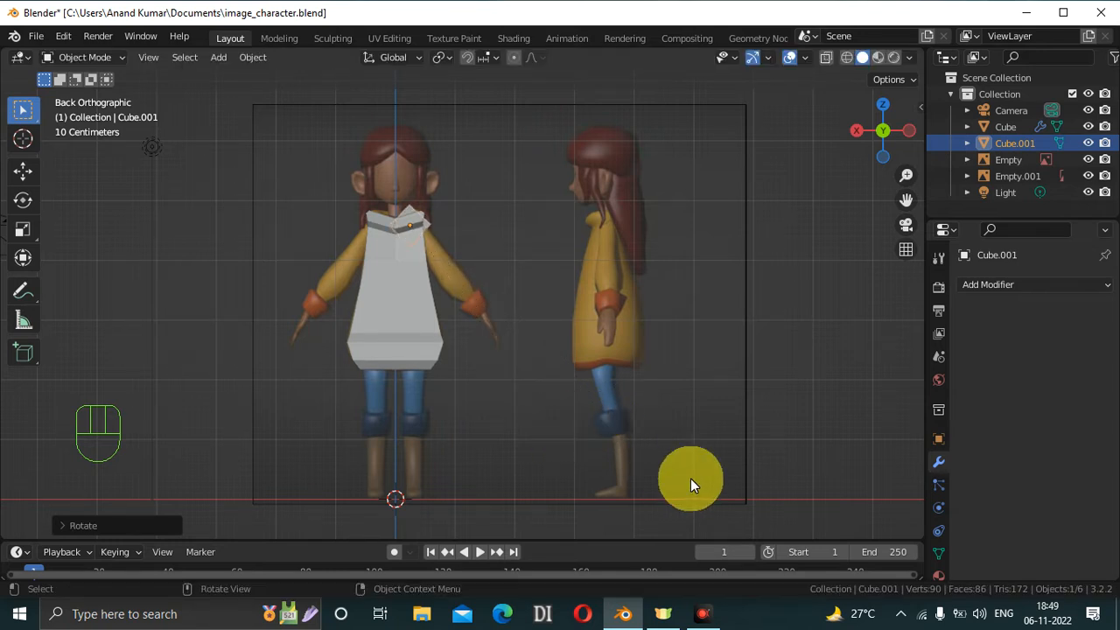
Lower the rotated cube about 0.2 m along Z and shift it slightly outward along X onto the shoulder.
{"action": "key", "text": "g"}
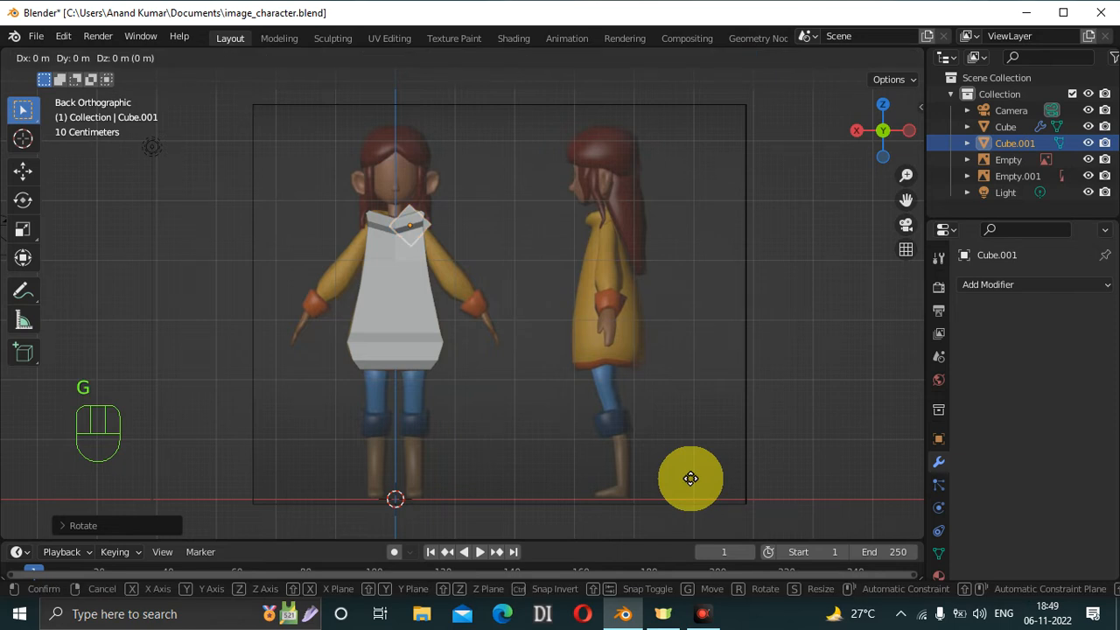
{"action": "key", "text": "z"}
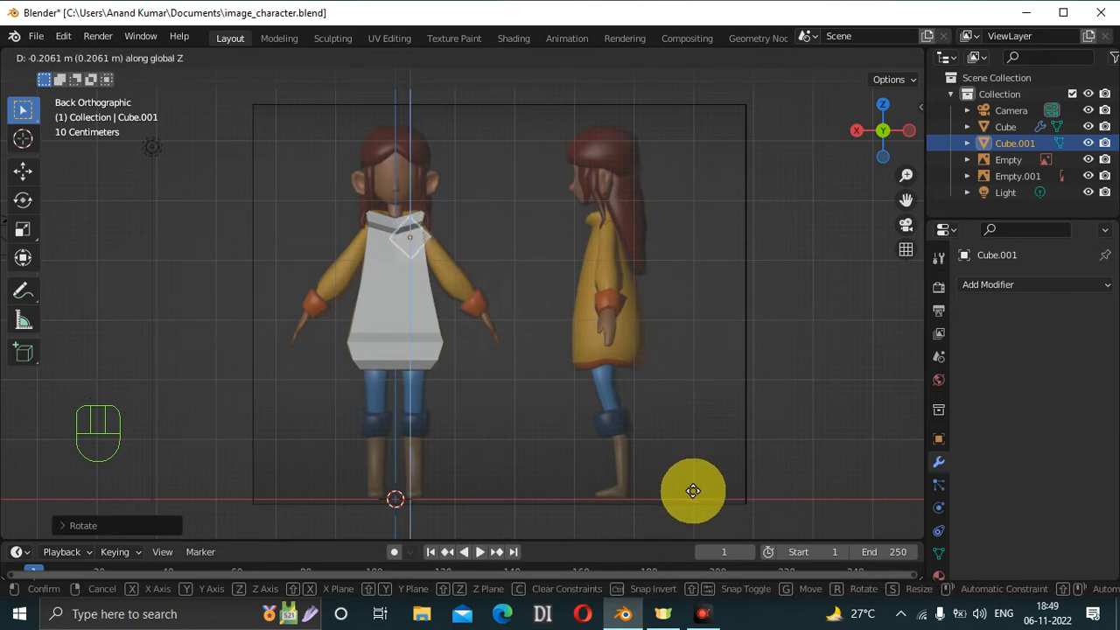
{"action": "left_click", "coordinate": [693, 490]}
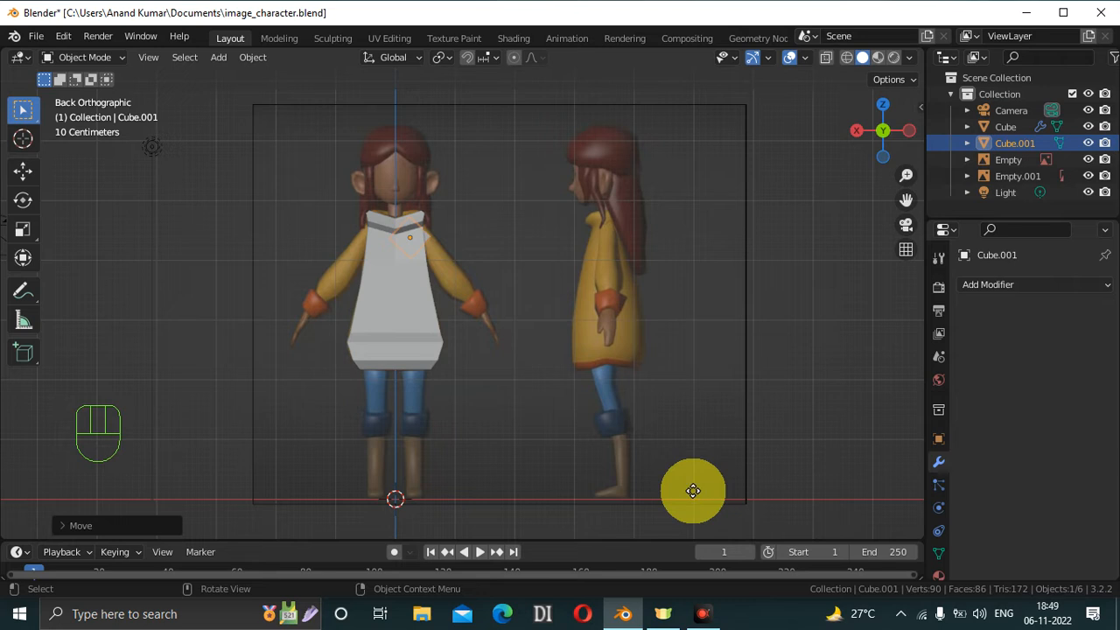
{"action": "key", "text": "g"}
{"action": "key", "text": "x"}
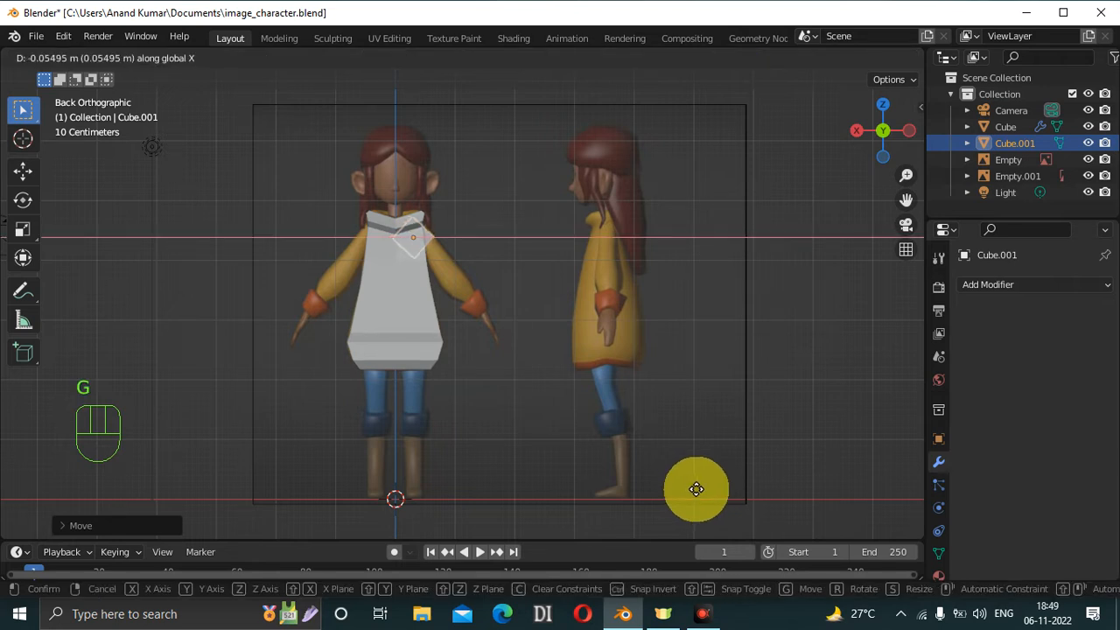
{"action": "left_click", "coordinate": [700, 490]}
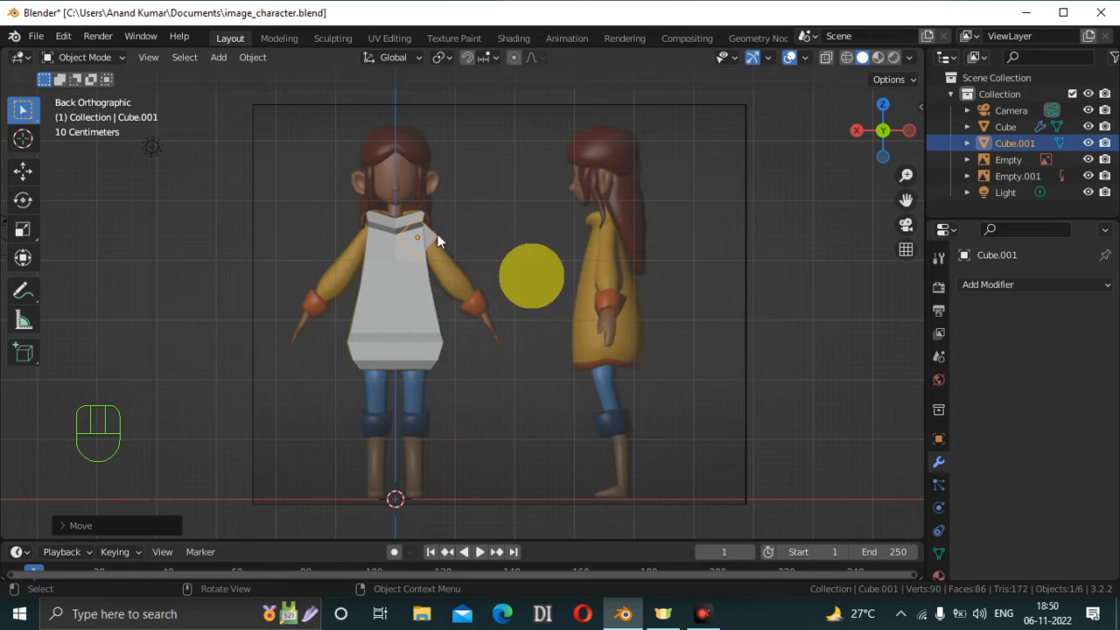
Switch the shoulder cube to Edit Mode and turn on X-ray display.
{"action": "left_click", "coordinate": [79, 55]}
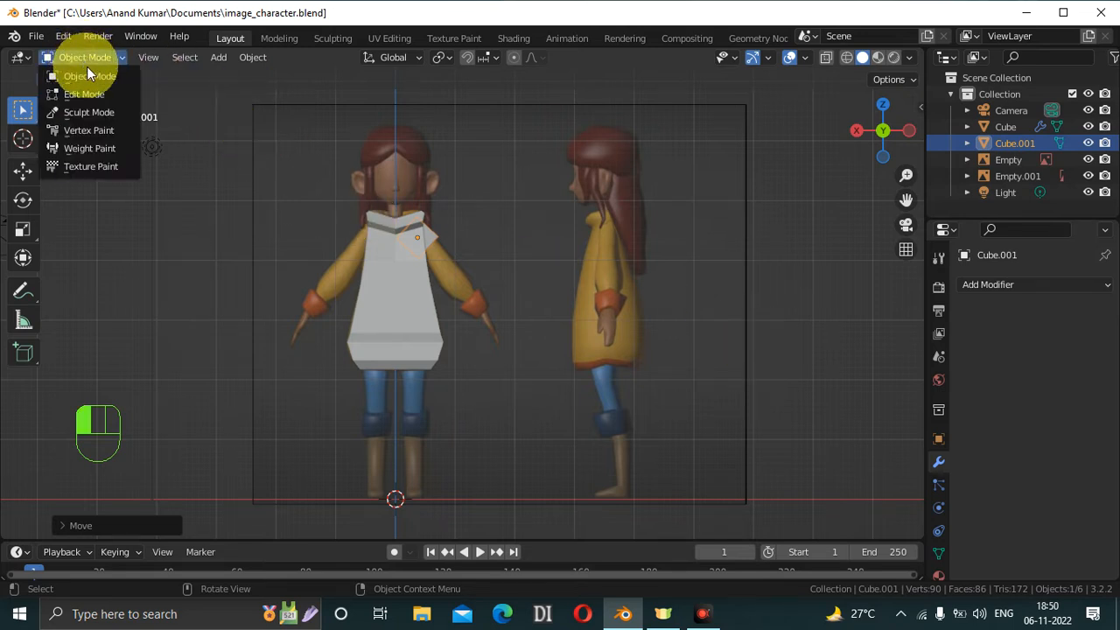
{"action": "left_click", "coordinate": [87, 75]}
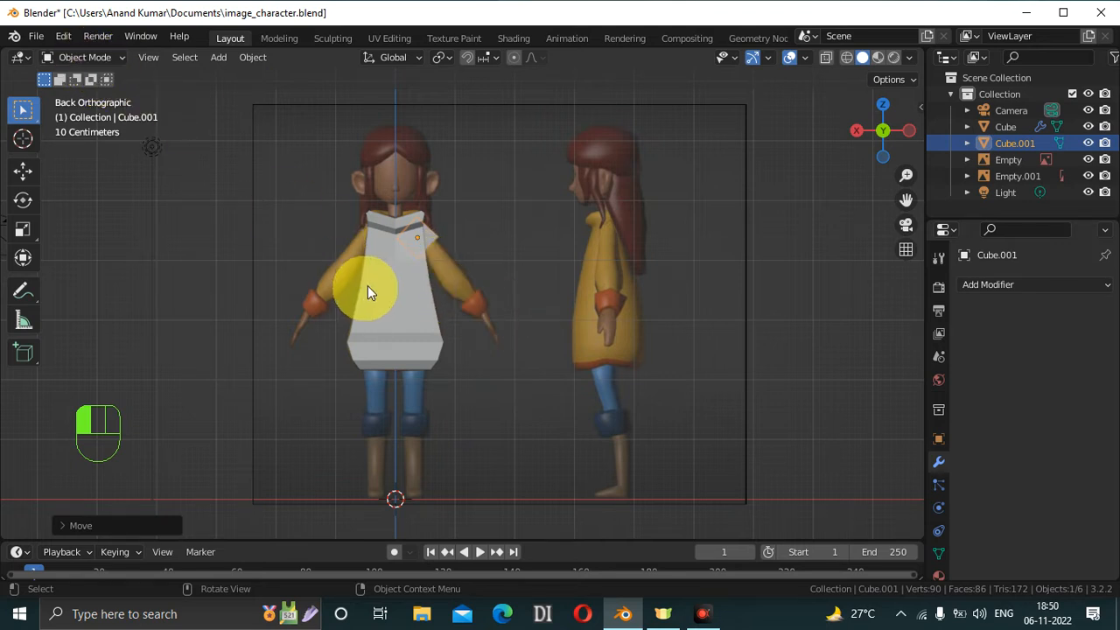
{"action": "left_click", "coordinate": [86, 58]}
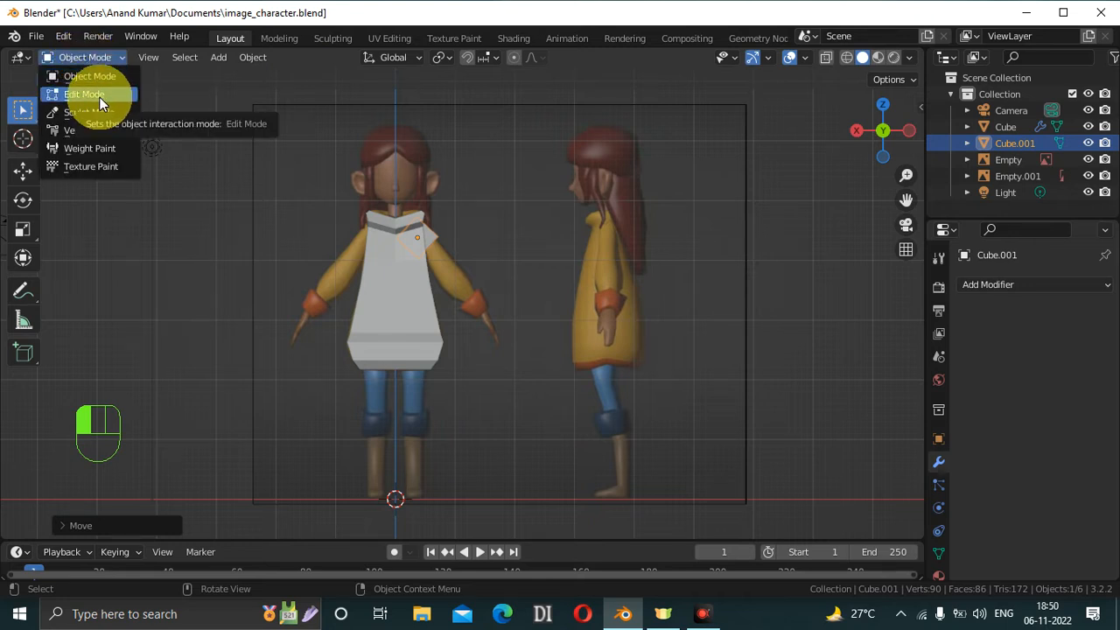
{"action": "left_click", "coordinate": [100, 97]}
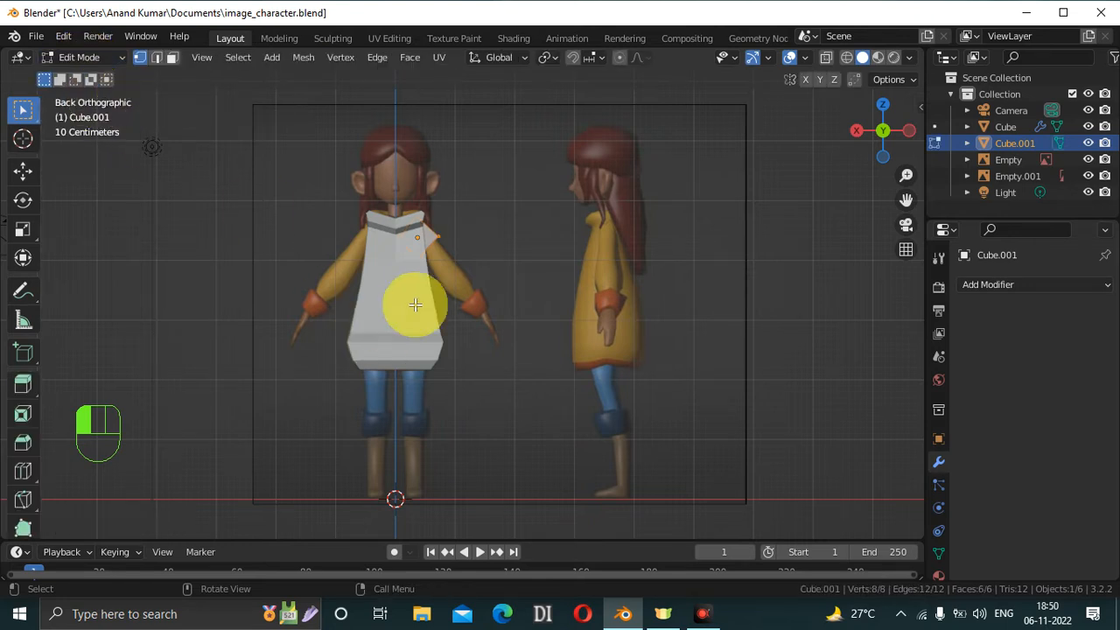
{"action": "key", "text": "alt"}
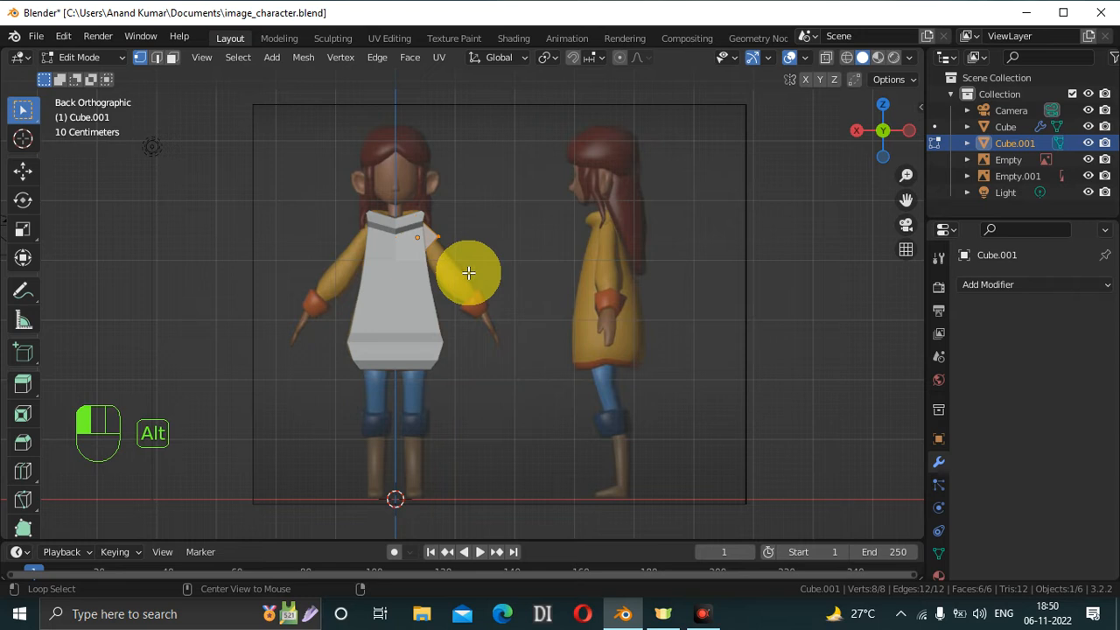
{"action": "key", "text": "alt+z"}
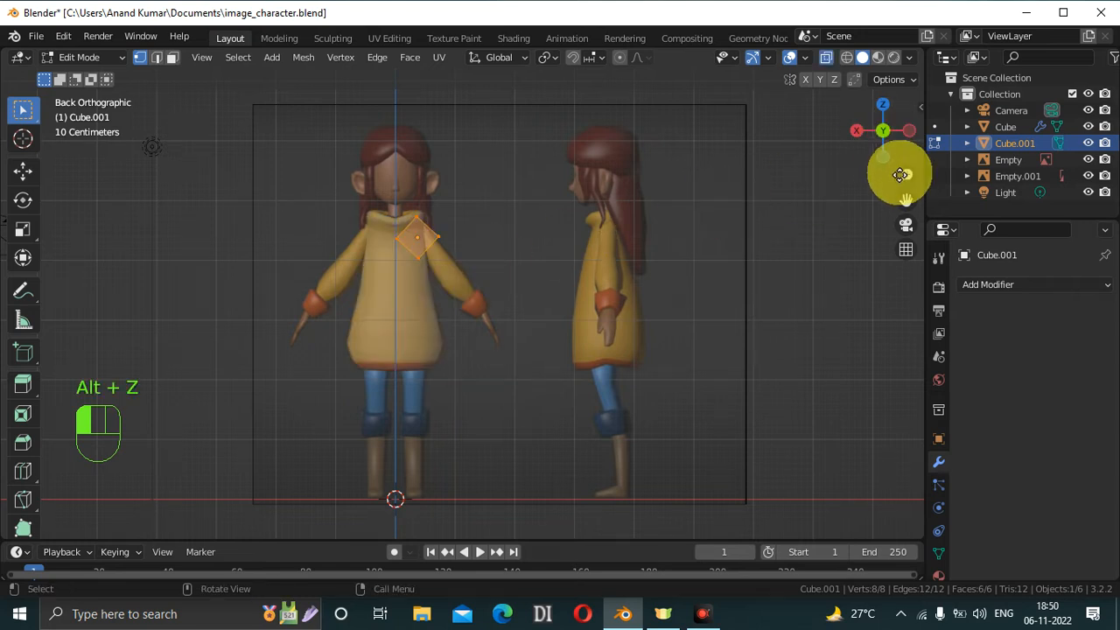
Scale the cube's whole mesh down to about 0.9 to fit the shoulder of the reference image.
{"action": "left_click_drag", "start_coordinate": [904, 198], "coordinate": [905, 99]}
{"action": "left_click_drag", "start_coordinate": [905, 195], "coordinate": [55, 335]}
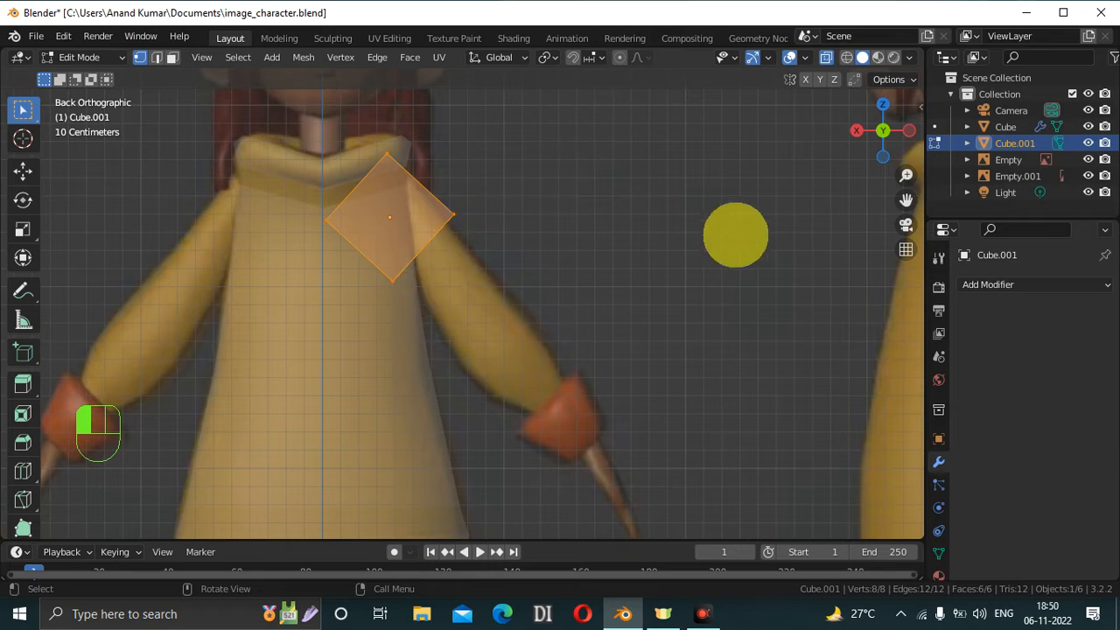
{"action": "key", "text": "s"}
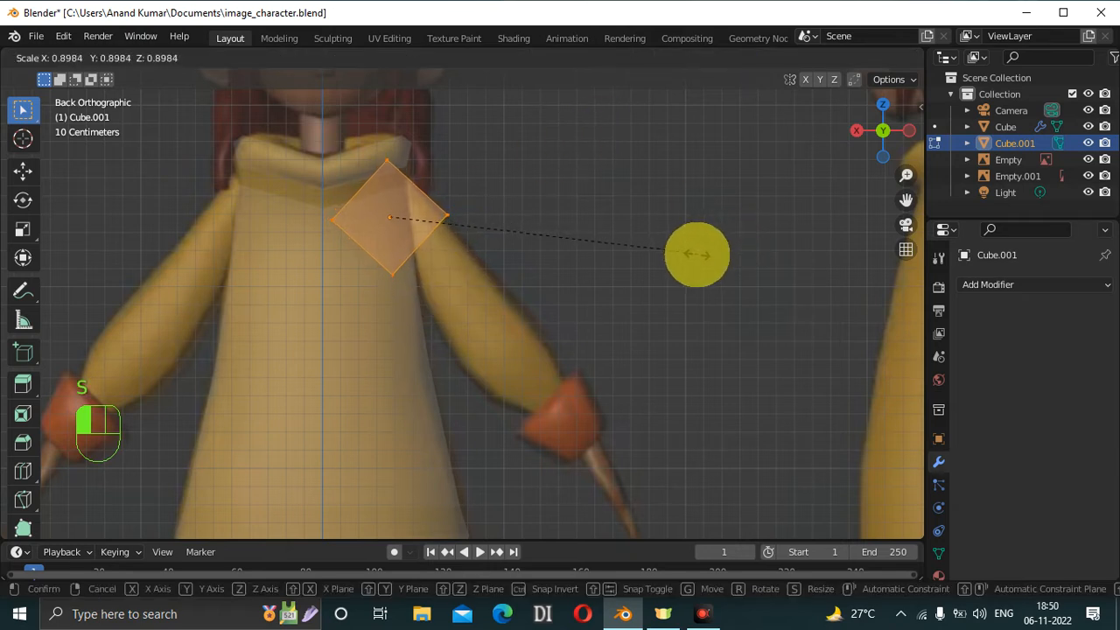
{"action": "left_click", "coordinate": [692, 258]}
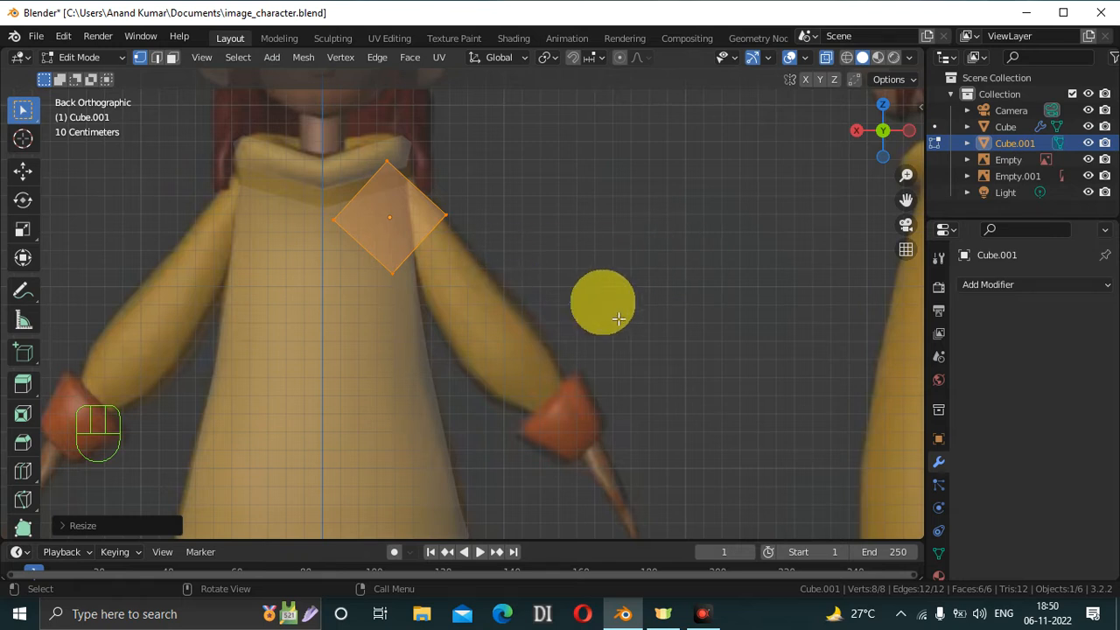
Extrude the shoulder cube's lower outer face about 0.13 m along the arm and scale the new end down slightly.
{"action": "left_click", "coordinate": [148, 58]}
{"action": "left_click", "coordinate": [139, 56]}
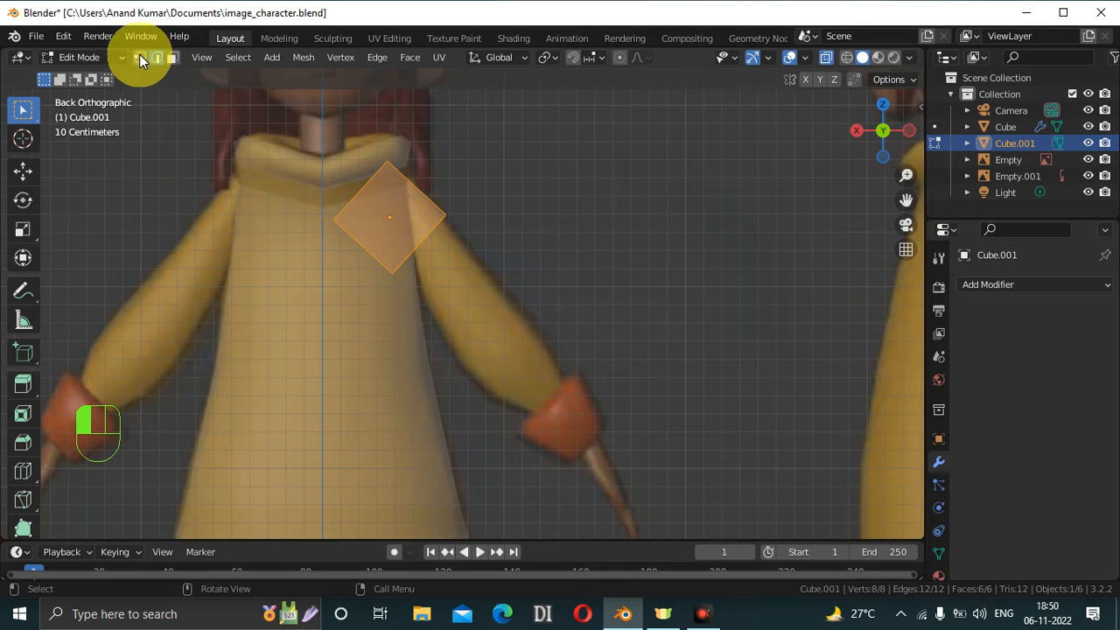
{"action": "left_click", "coordinate": [535, 167]}
{"action": "left_click_drag", "start_coordinate": [357, 267], "coordinate": [376, 307]}
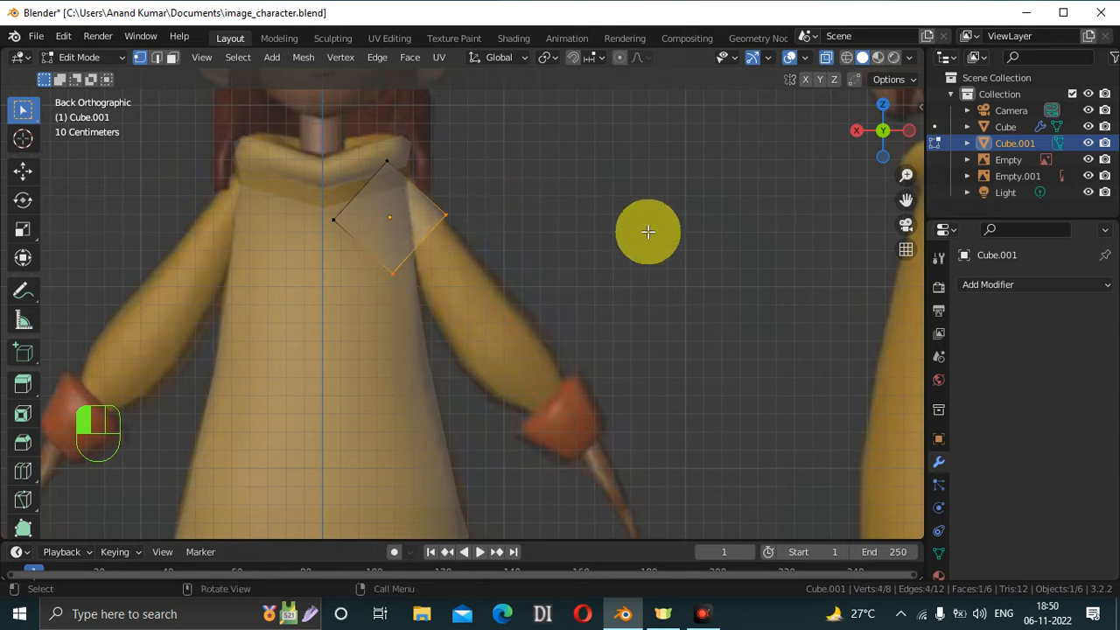
{"action": "key", "text": "e"}
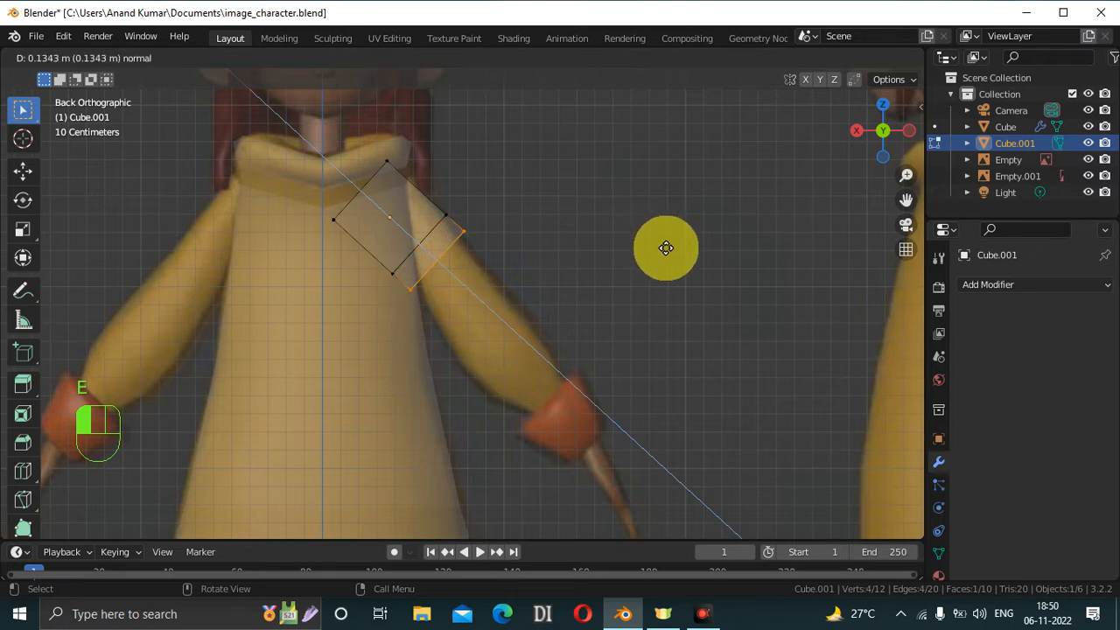
{"action": "left_click", "coordinate": [665, 246]}
{"action": "key", "text": "s"}
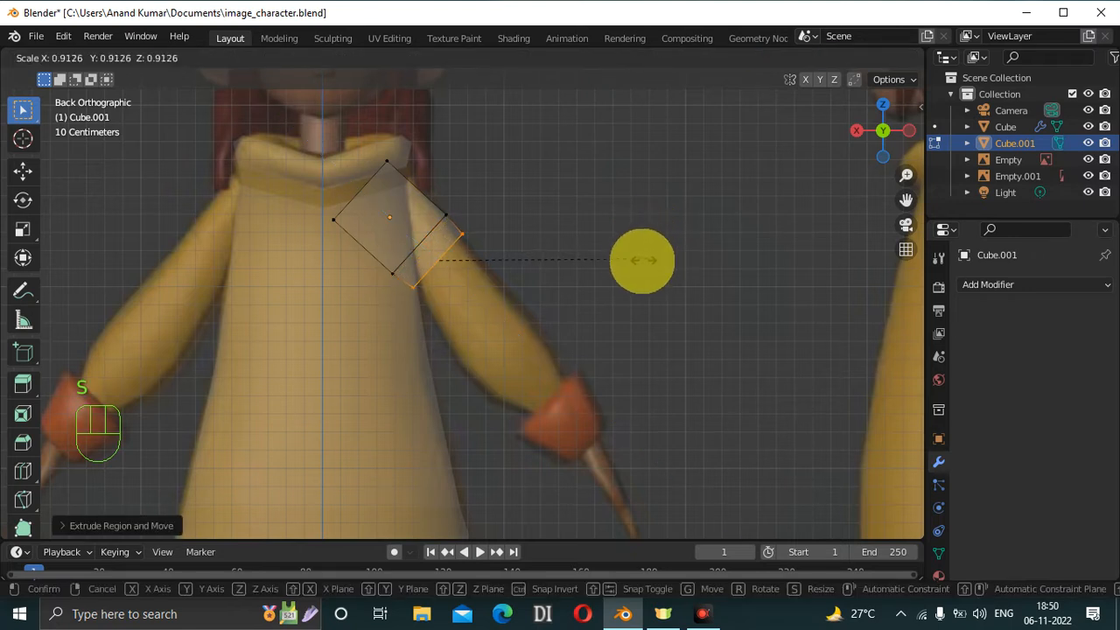
{"action": "left_click", "coordinate": [630, 268]}
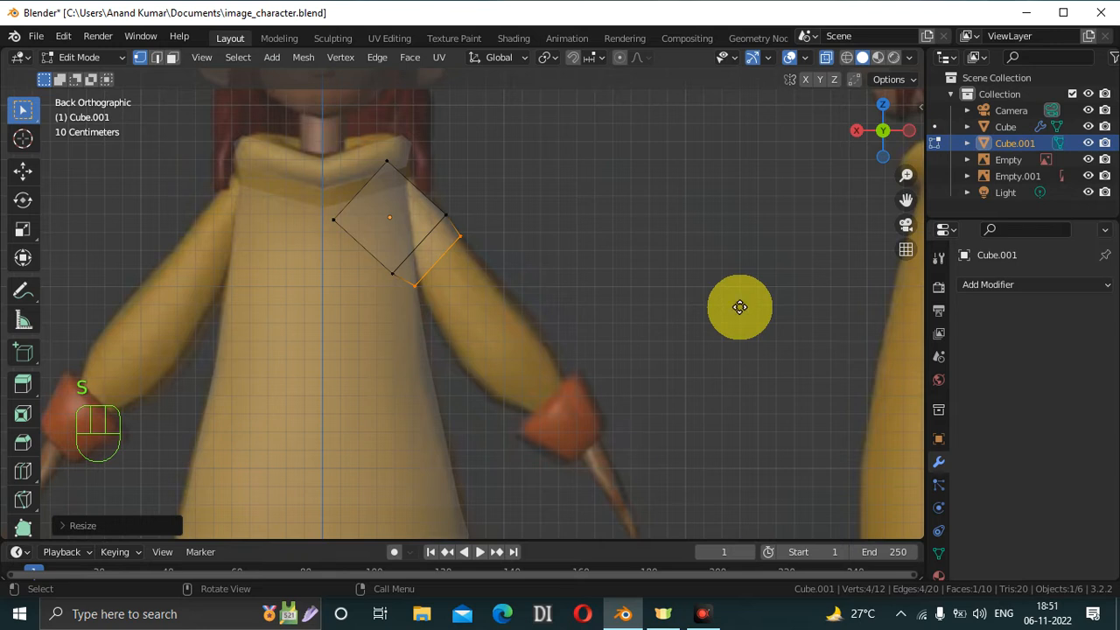
Extrude the upper sleeve about 0.17 m further, shift its end onto the reference arm, and scale it to about 1.02.
{"action": "key", "text": "e"}
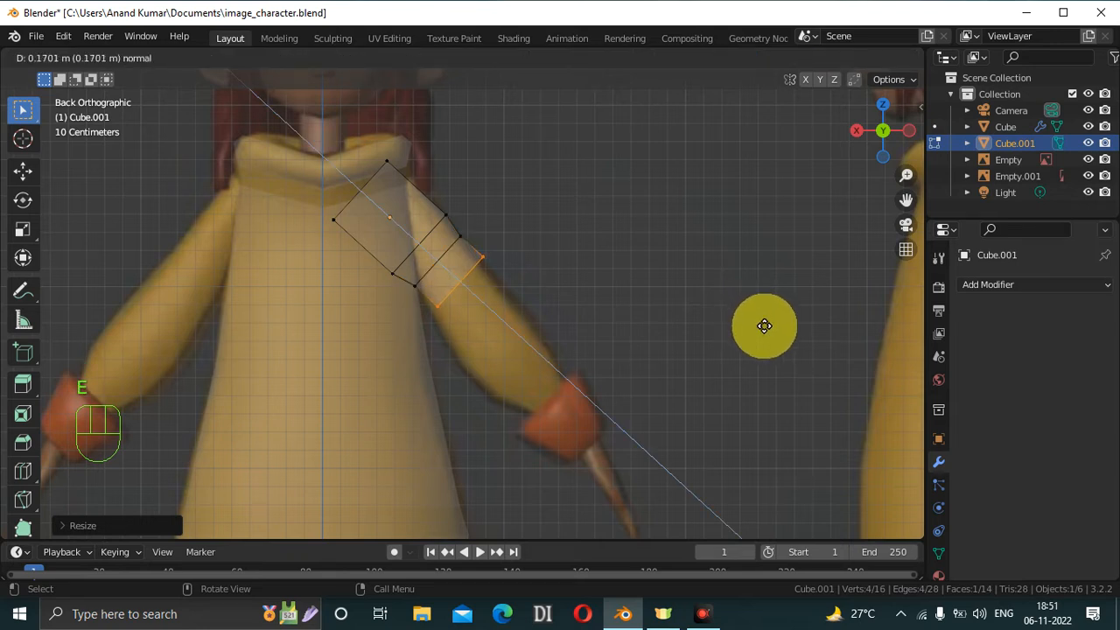
{"action": "left_click", "coordinate": [764, 326]}
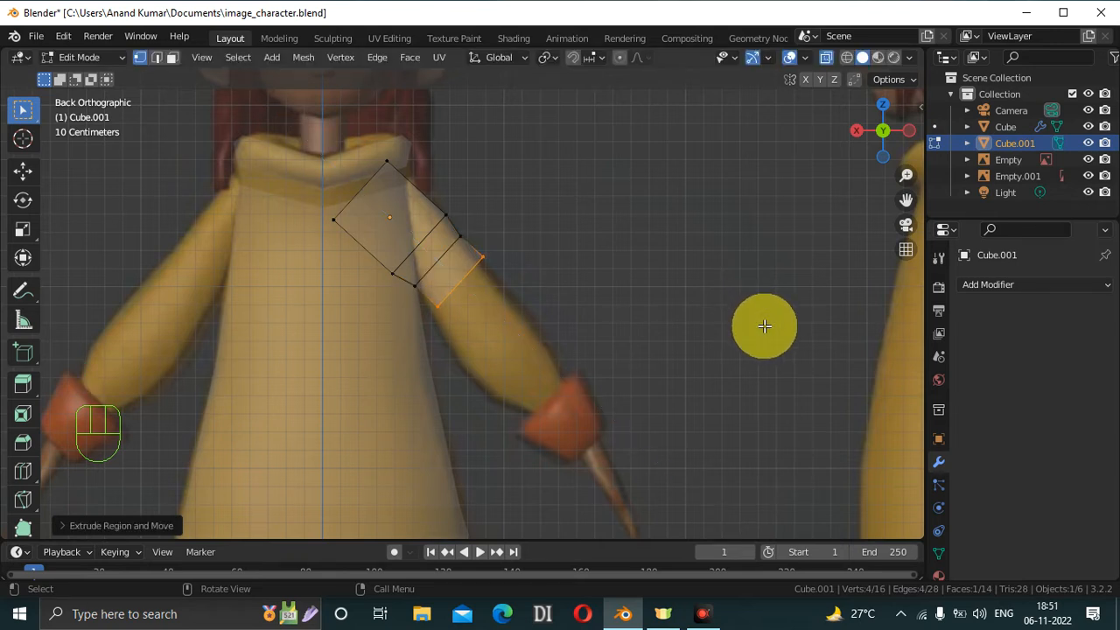
{"action": "key", "text": "g"}
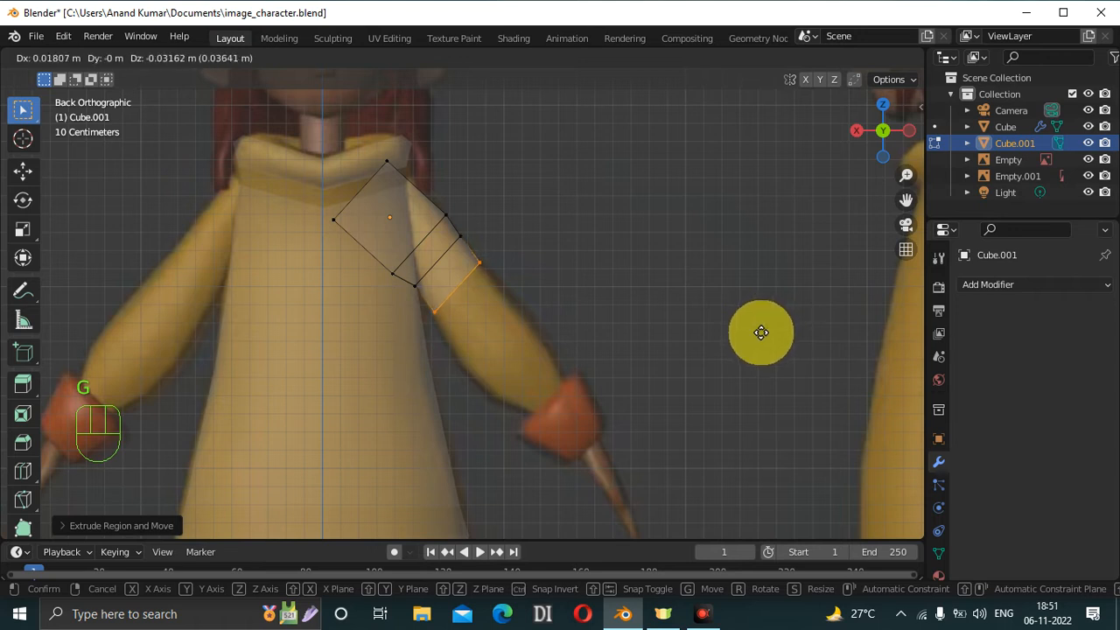
{"action": "left_click", "coordinate": [760, 330]}
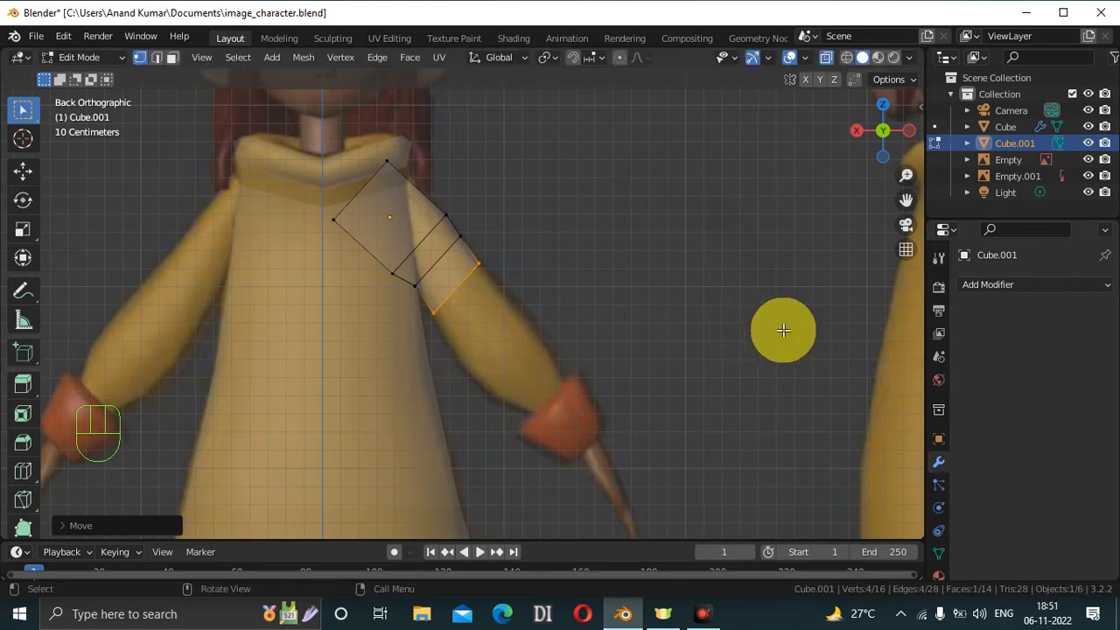
{"action": "key", "text": "s"}
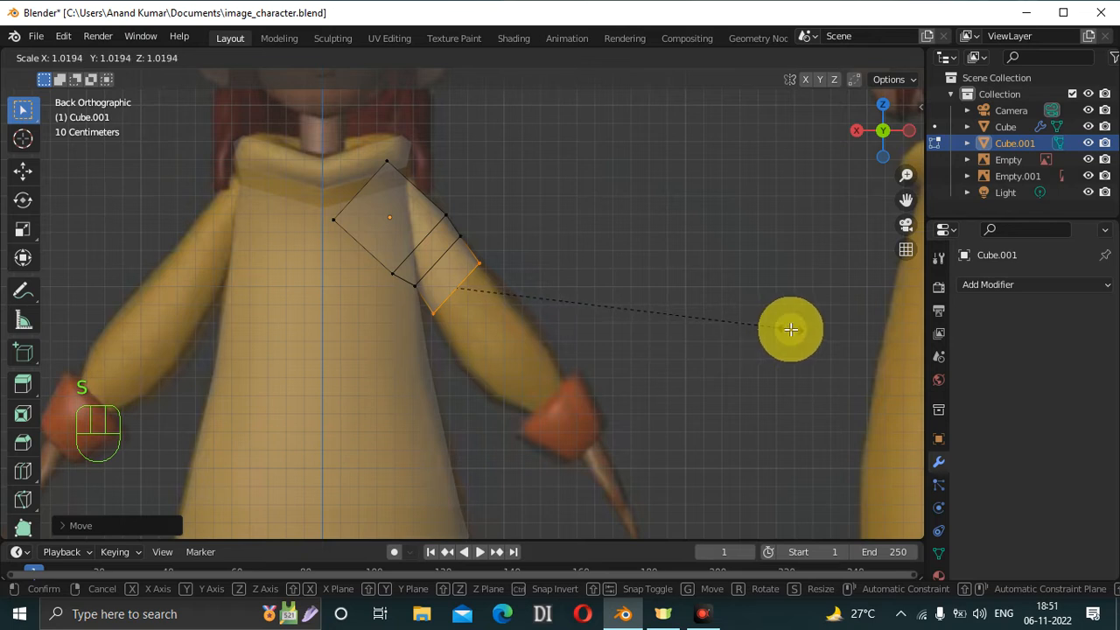
{"action": "left_click", "coordinate": [789, 329]}
Add another 0.17 m sleeve segment towards the elbow, lower its end onto the reference, and enlarge it to about 1.12.
{"action": "key", "text": "e"}
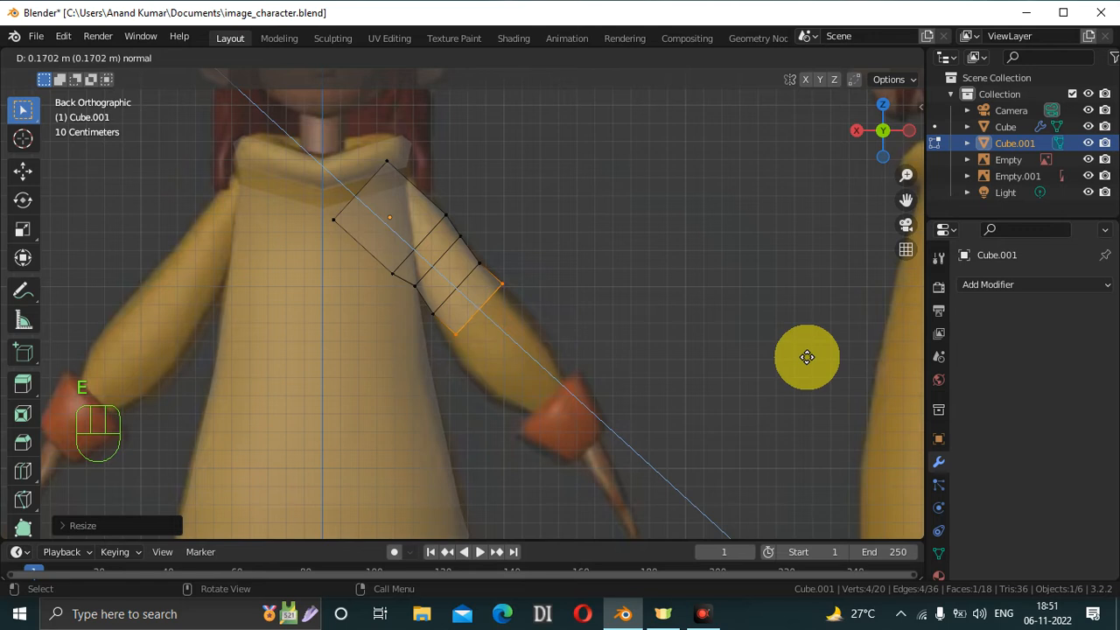
{"action": "left_click", "coordinate": [806, 358]}
{"action": "key", "text": "g"}
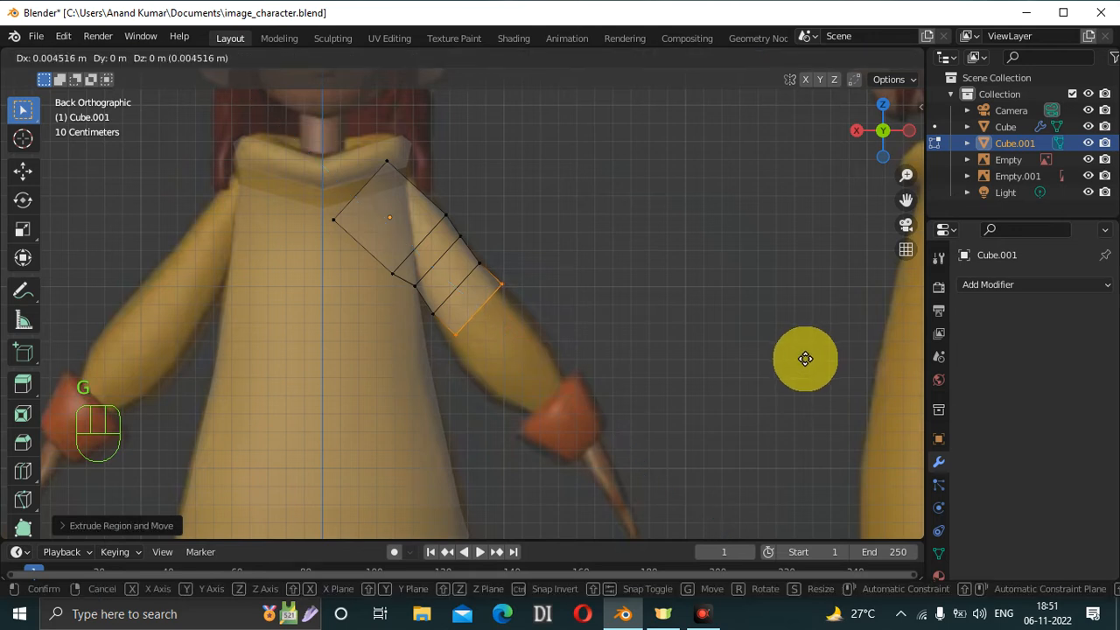
{"action": "left_click", "coordinate": [801, 364]}
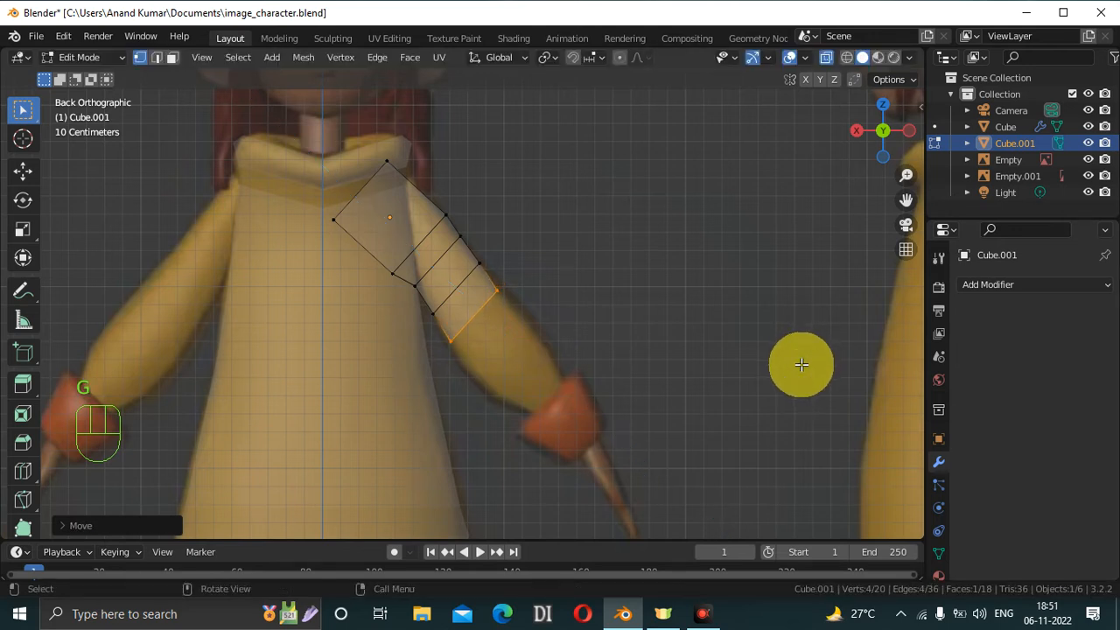
{"action": "key", "text": "s"}
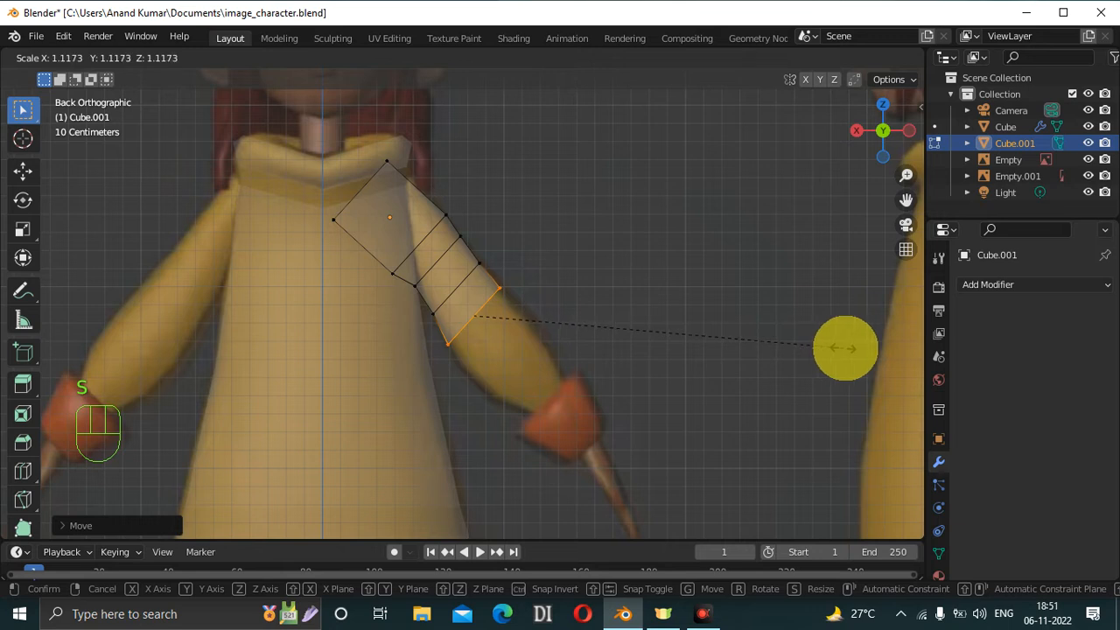
{"action": "left_click", "coordinate": [847, 348]}
Extrude the elbow segment about 0.18 m, align its end with the reference sleeve, and scale it to about 1.09.
{"action": "key", "text": "e"}
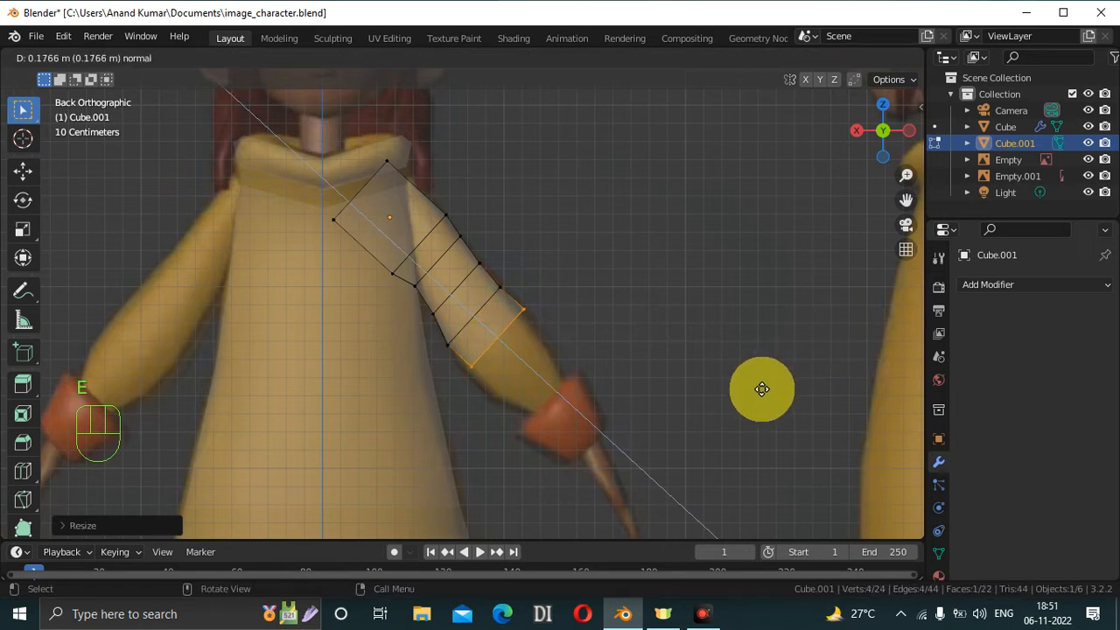
{"action": "left_click", "coordinate": [762, 388]}
{"action": "key", "text": "g"}
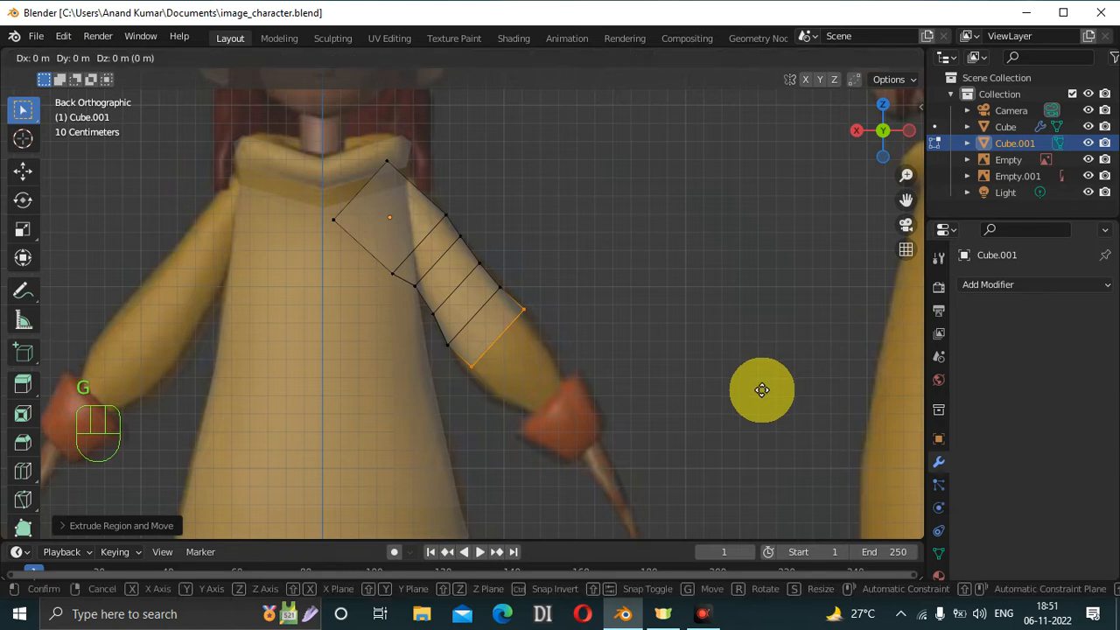
{"action": "left_click", "coordinate": [759, 393]}
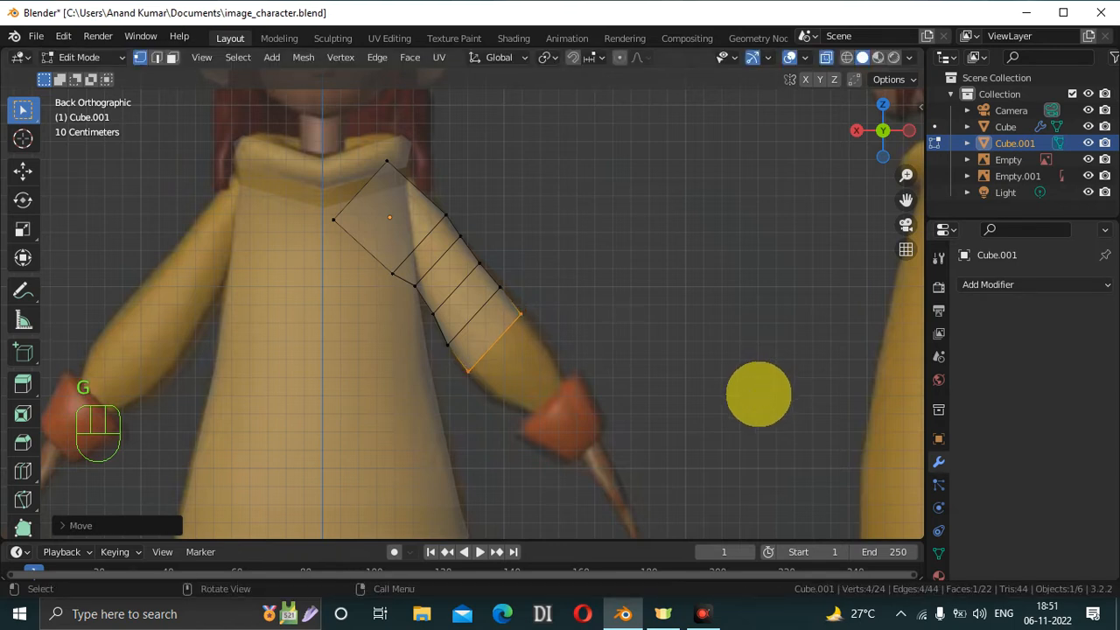
{"action": "key", "text": "s"}
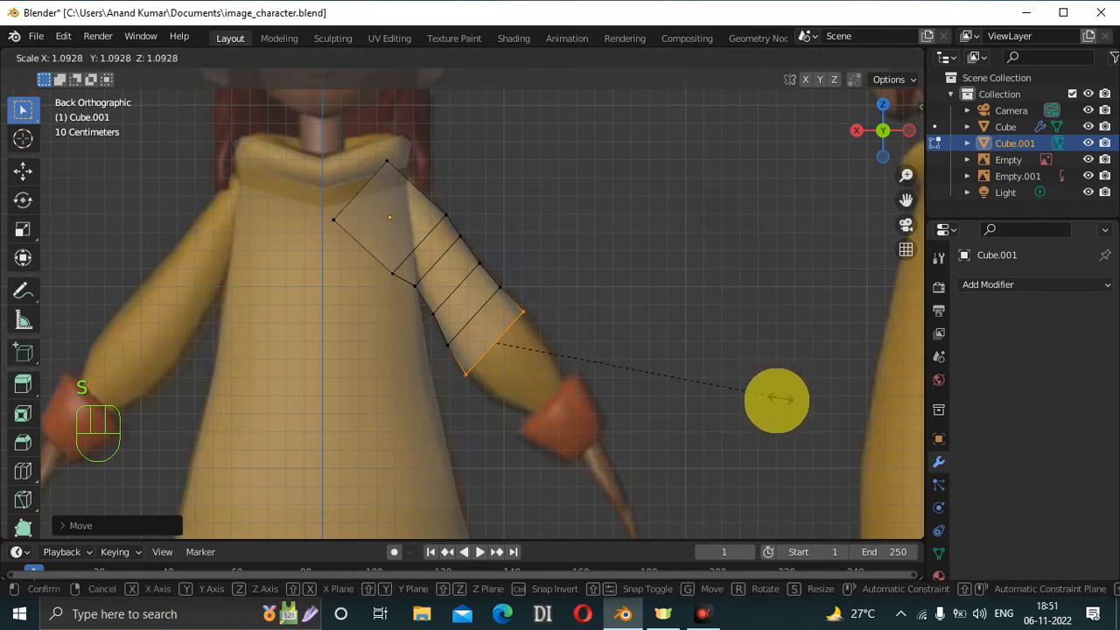
{"action": "left_click", "coordinate": [776, 399]}
Extrude the forearm about 0.41 m to the cuff, taper its end to about 0.64, and align it with the reference wrist.
{"action": "key", "text": "e"}
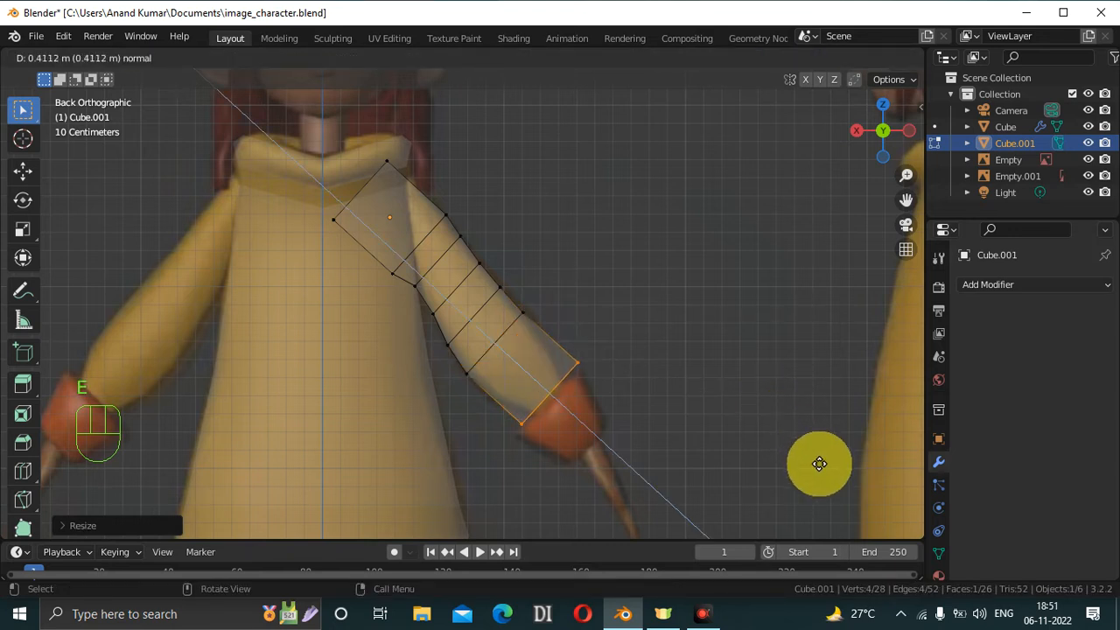
{"action": "left_click", "coordinate": [819, 464]}
{"action": "key", "text": "s"}
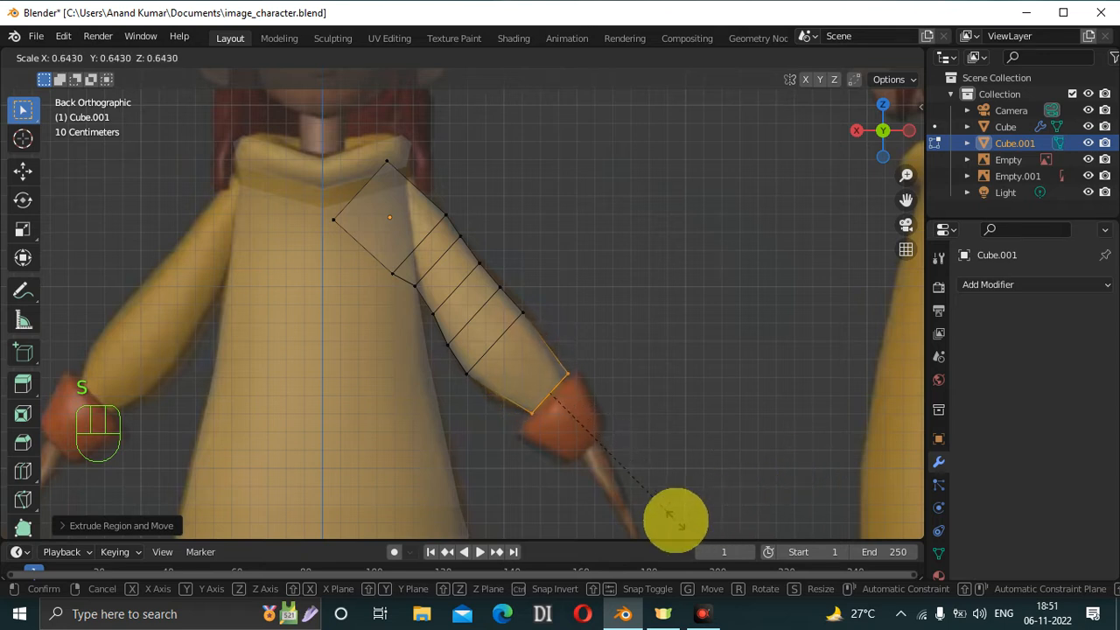
{"action": "left_click", "coordinate": [676, 521]}
{"action": "key", "text": "g"}
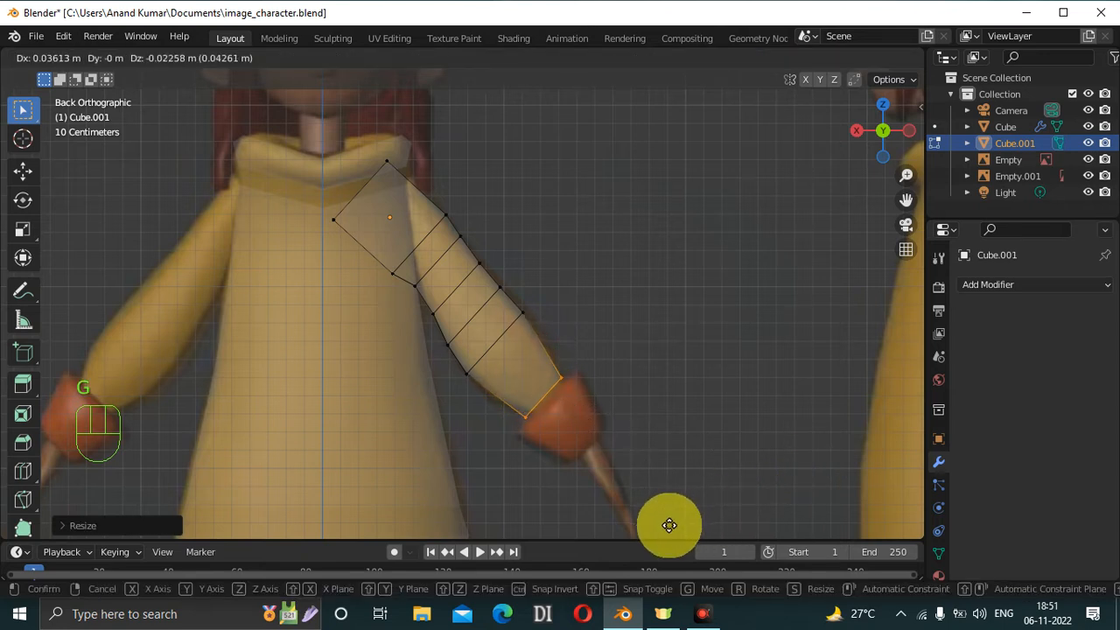
{"action": "left_click", "coordinate": [670, 524]}
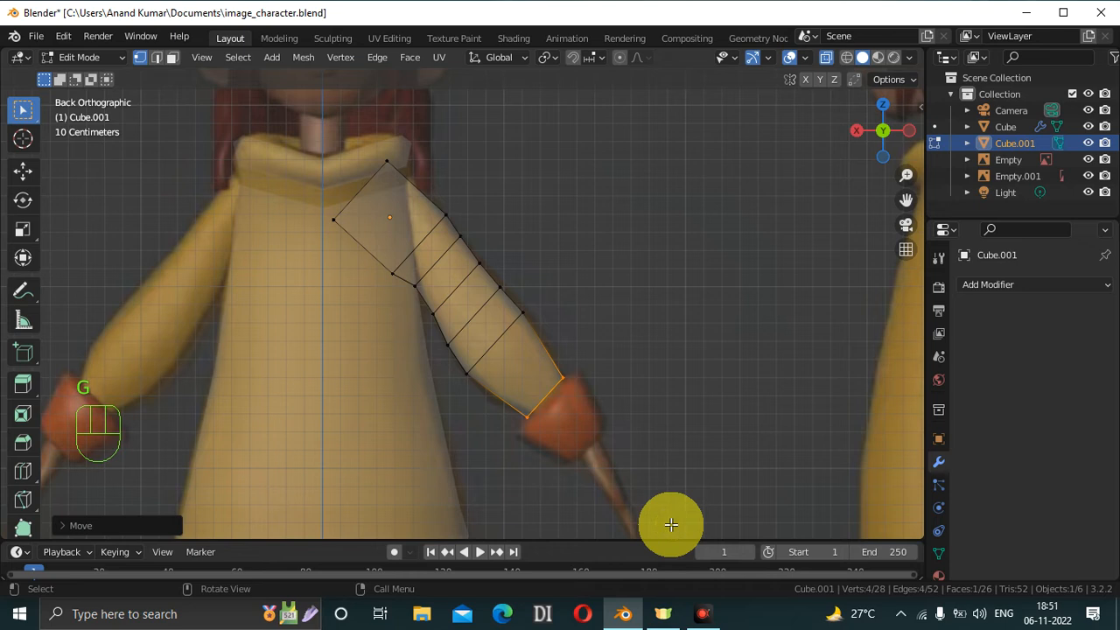
Extrude the wrist face a very short distance and scale it up to about 1.6 to form the cuff's rim.
{"action": "left_click_drag", "start_coordinate": [906, 198], "coordinate": [847, 119]}
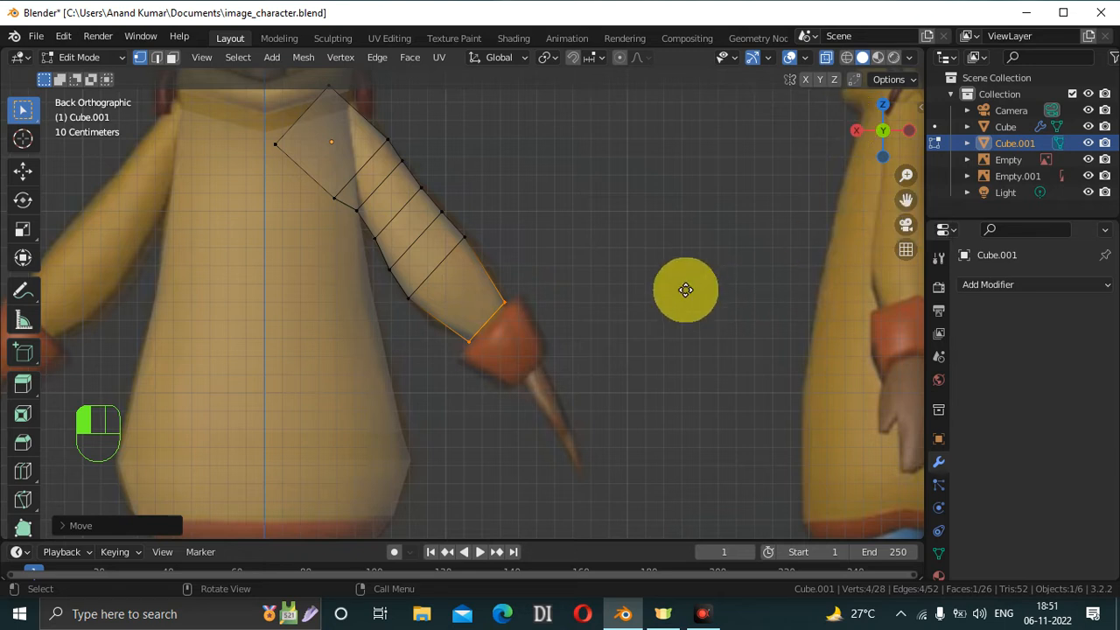
{"action": "key", "text": "e"}
{"action": "left_click", "coordinate": [689, 292]}
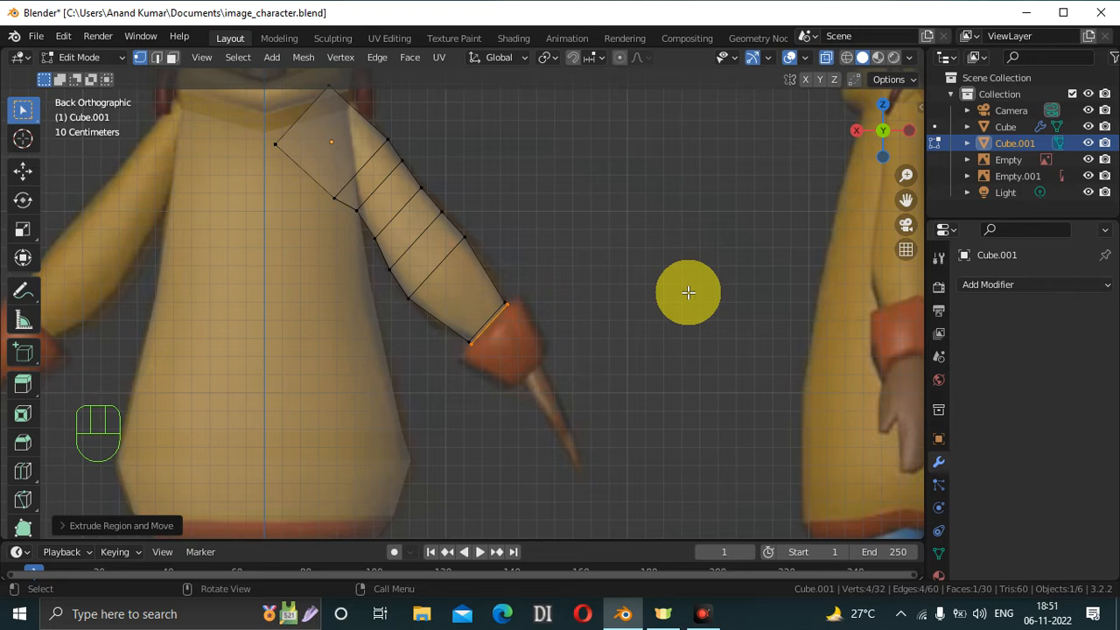
{"action": "key", "text": "s"}
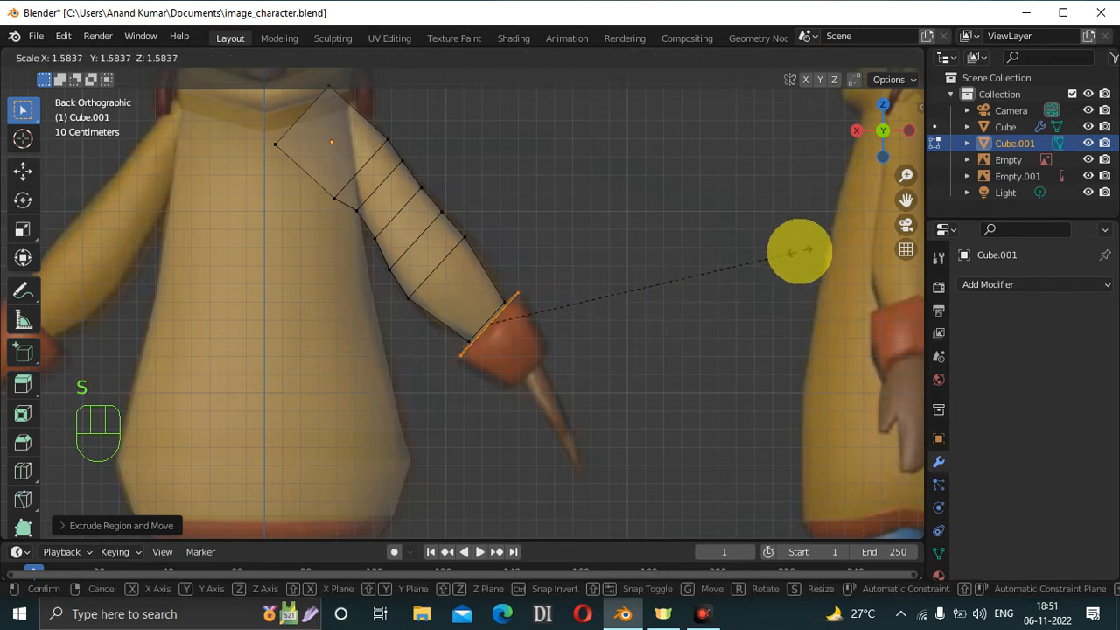
{"action": "left_click", "coordinate": [815, 249]}
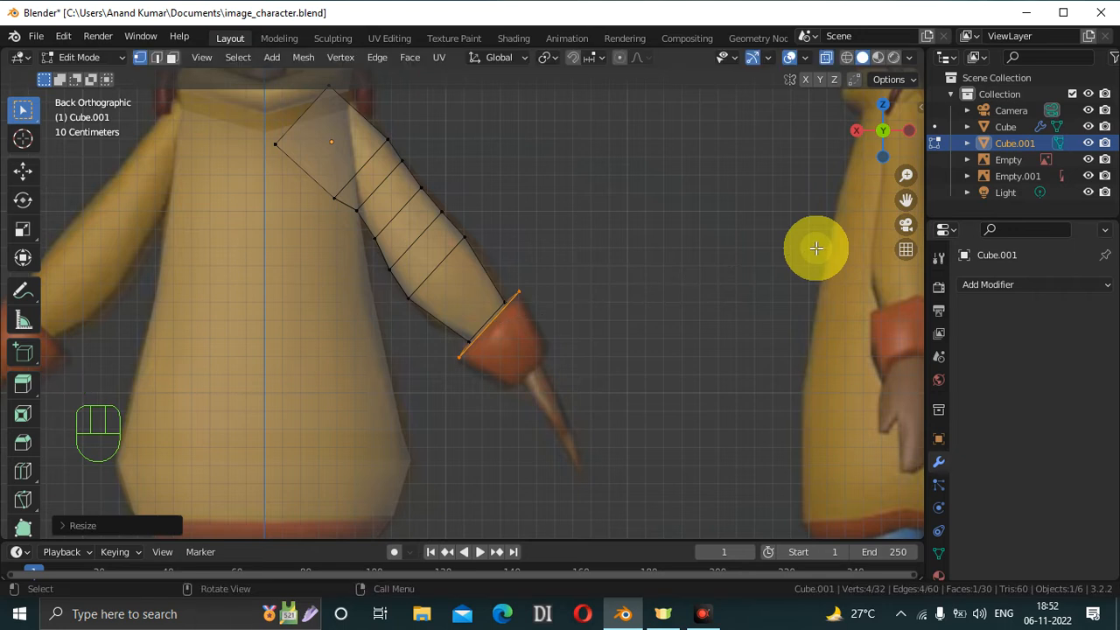
Extrude the cuff about 0.35 m from its rim, taper its end to about 0.57, and fit it to the reference cuff.
{"action": "key", "text": "e"}
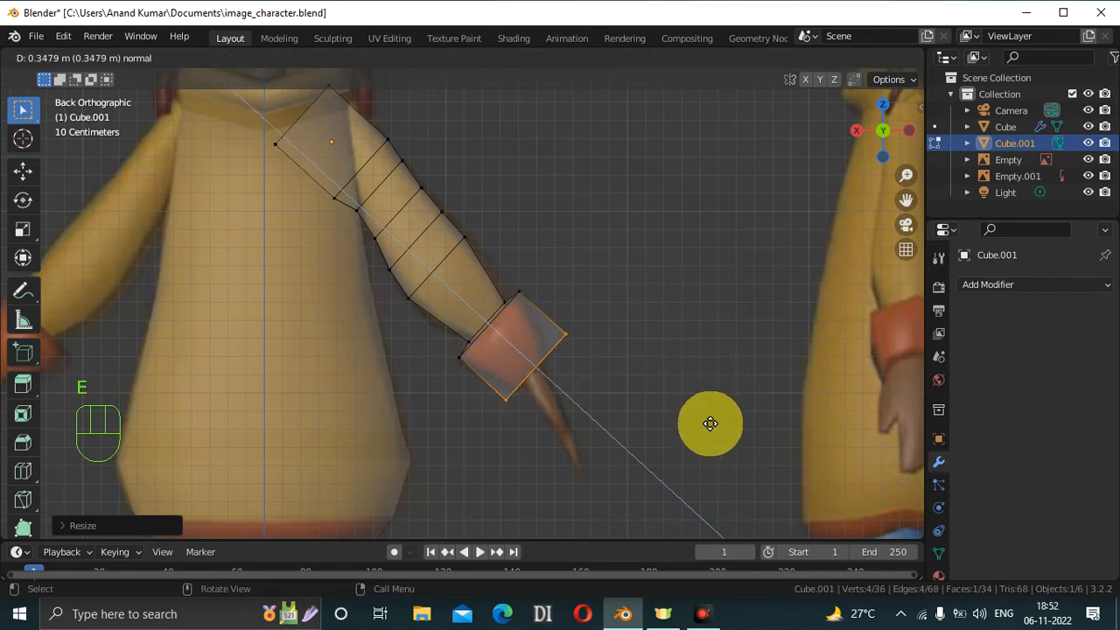
{"action": "left_click", "coordinate": [710, 424]}
{"action": "key", "text": "s"}
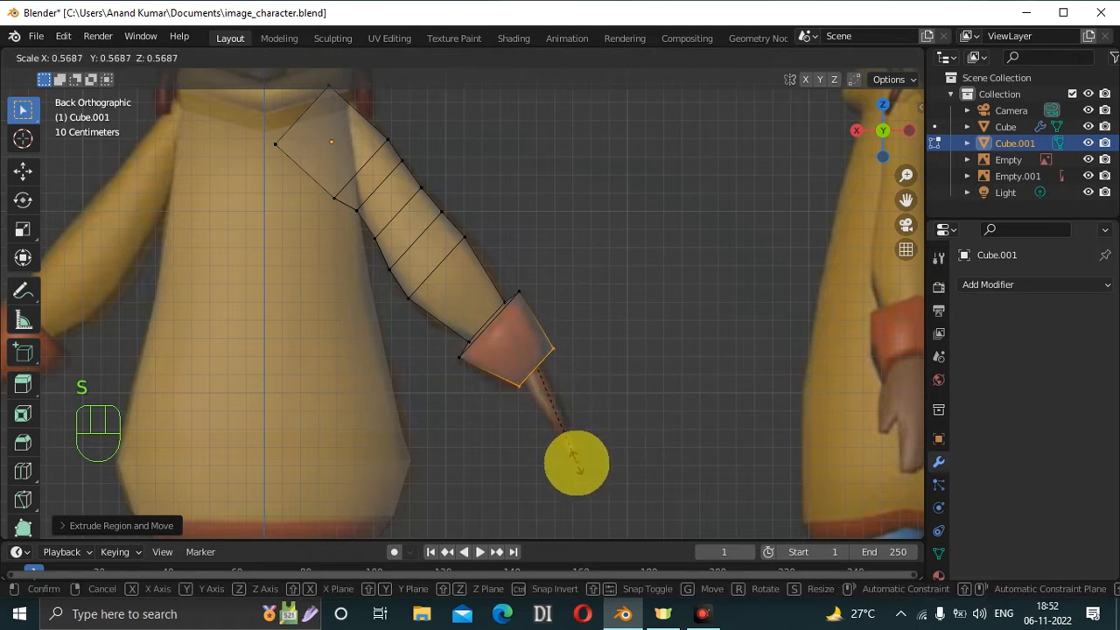
{"action": "left_click", "coordinate": [579, 464]}
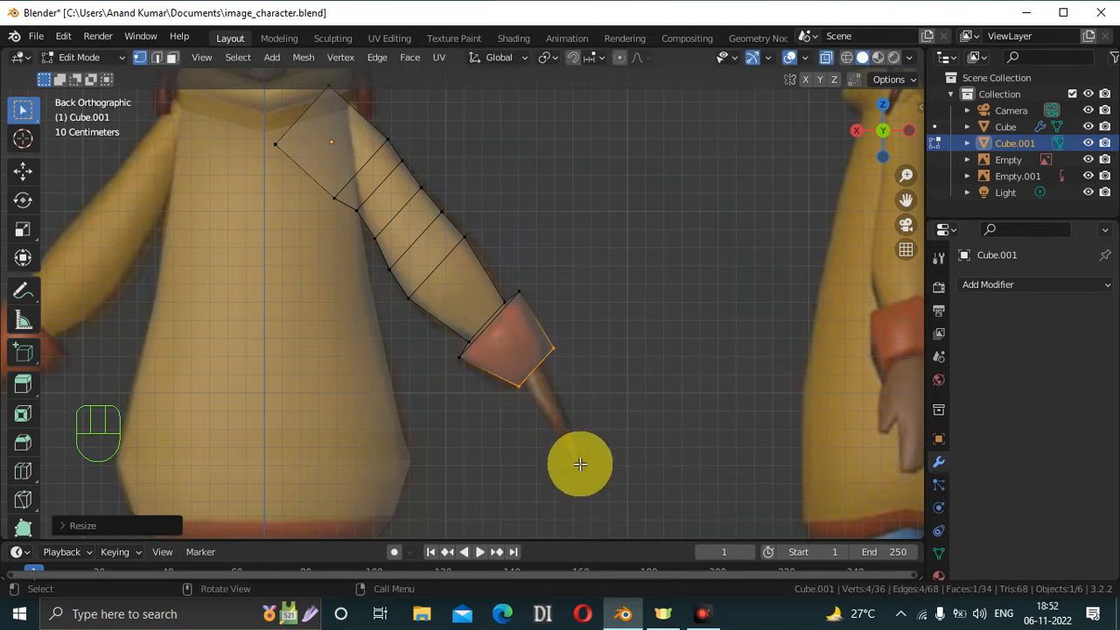
{"action": "key", "text": "s"}
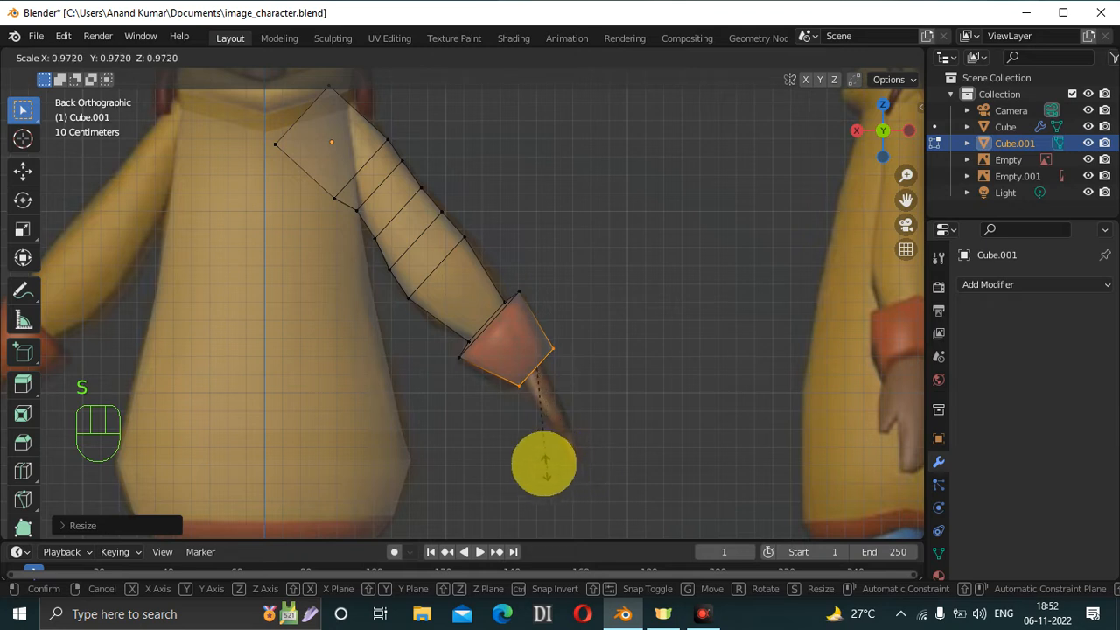
{"action": "left_click", "coordinate": [539, 461]}
{"action": "key", "text": "g"}
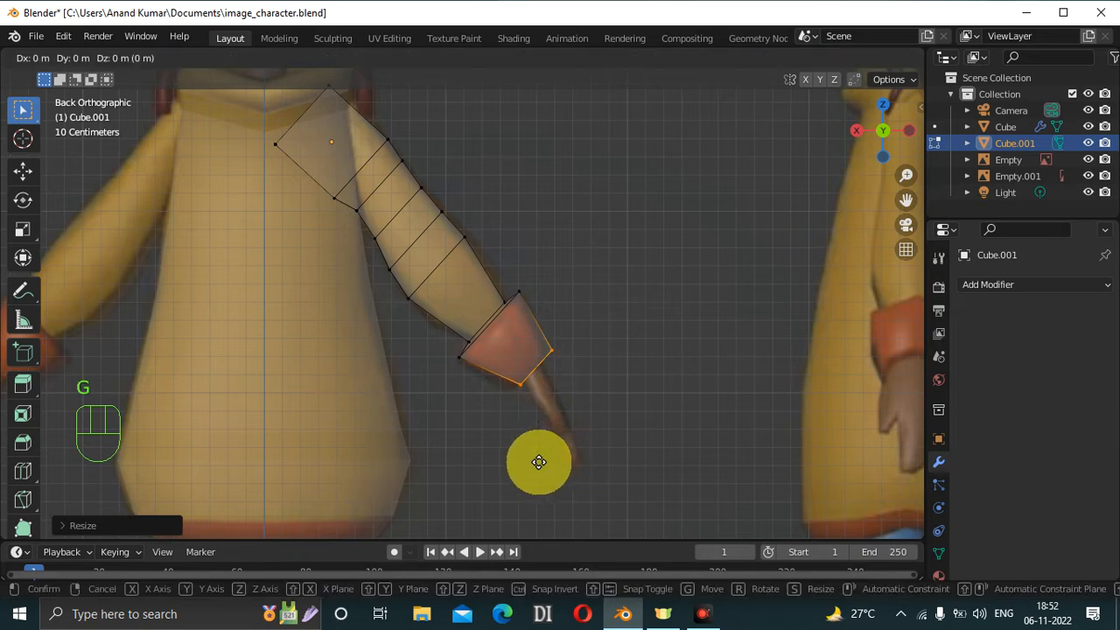
{"action": "left_click", "coordinate": [533, 468]}
{"action": "left_click", "coordinate": [534, 468]}
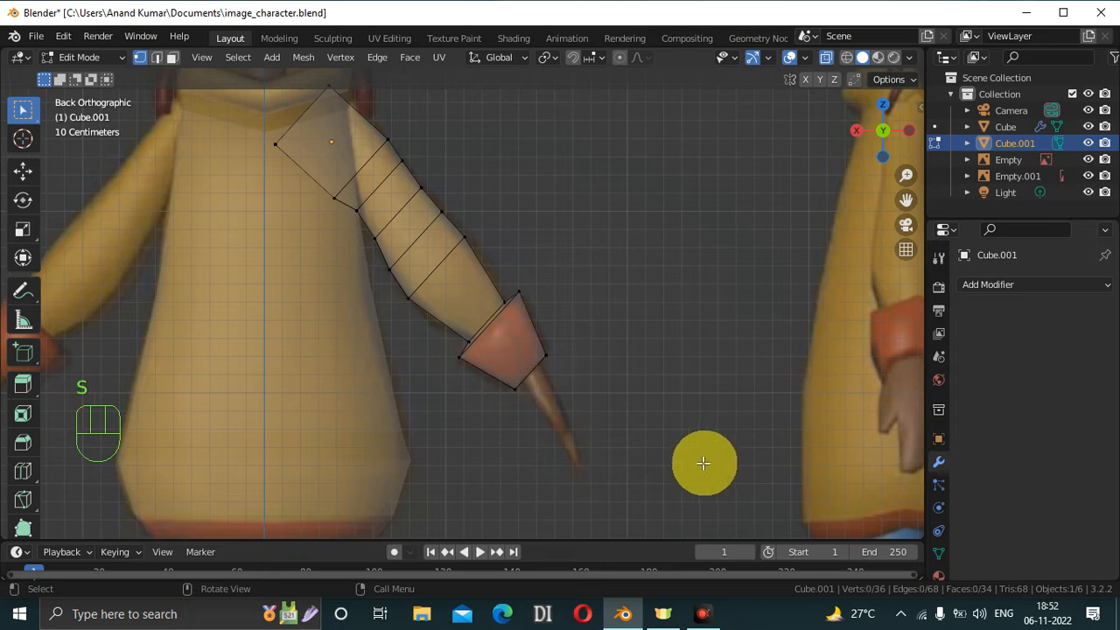
Select the cuff's end vertices and scale them down slightly to match the reference cuff in back view.
{"action": "left_click_drag", "start_coordinate": [503, 388], "coordinate": [582, 341]}
{"action": "key", "text": "s"}
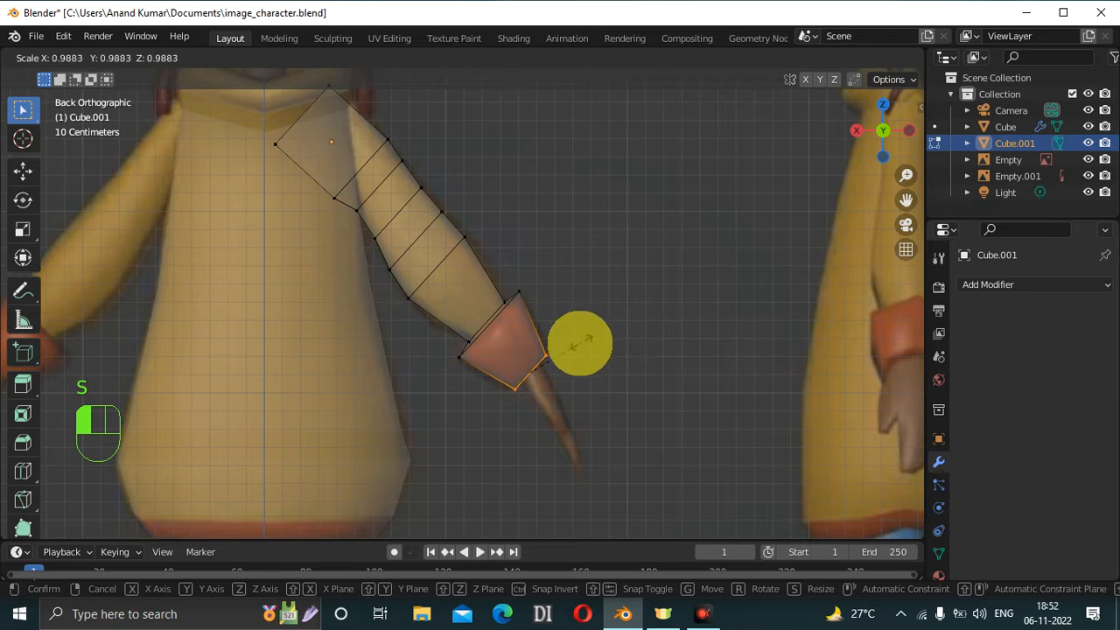
{"action": "left_click", "coordinate": [575, 346]}
{"action": "left_click_drag", "start_coordinate": [875, 155], "coordinate": [907, 172]}
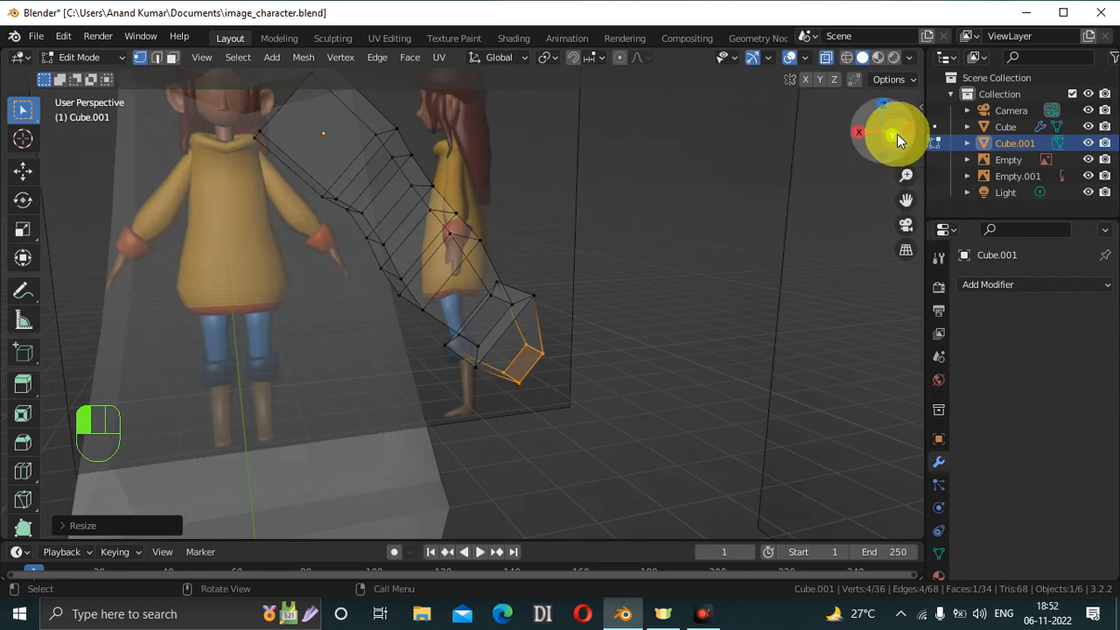
{"action": "left_click", "coordinate": [897, 133]}
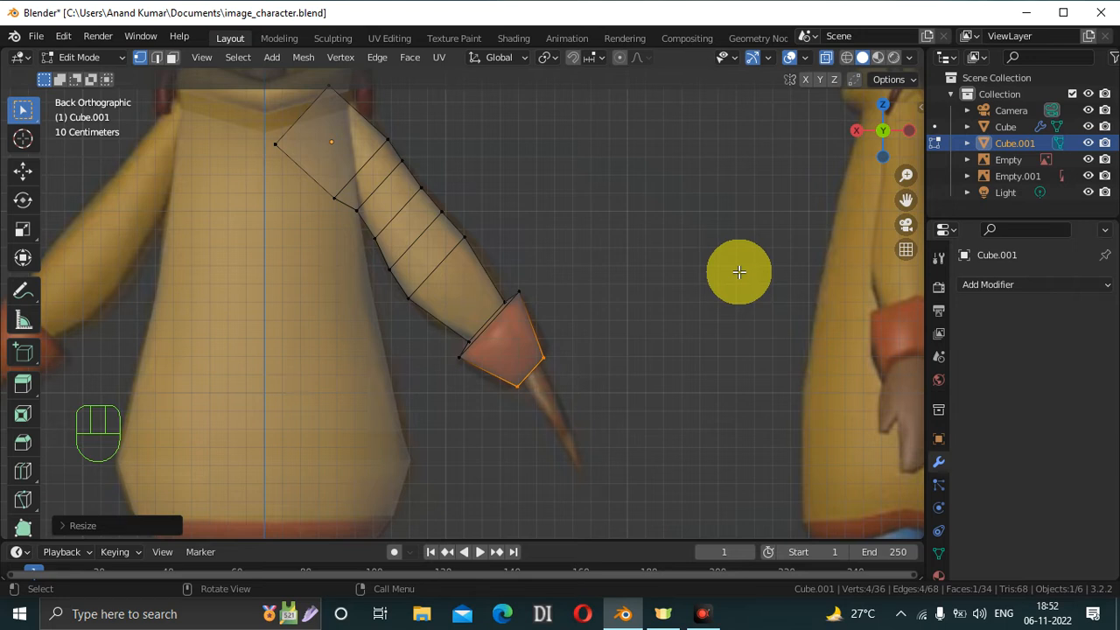
Try extruding the cuff's end face a very short distance and scaling it to about 0.55 to start the wrist.
{"action": "key", "text": "e"}
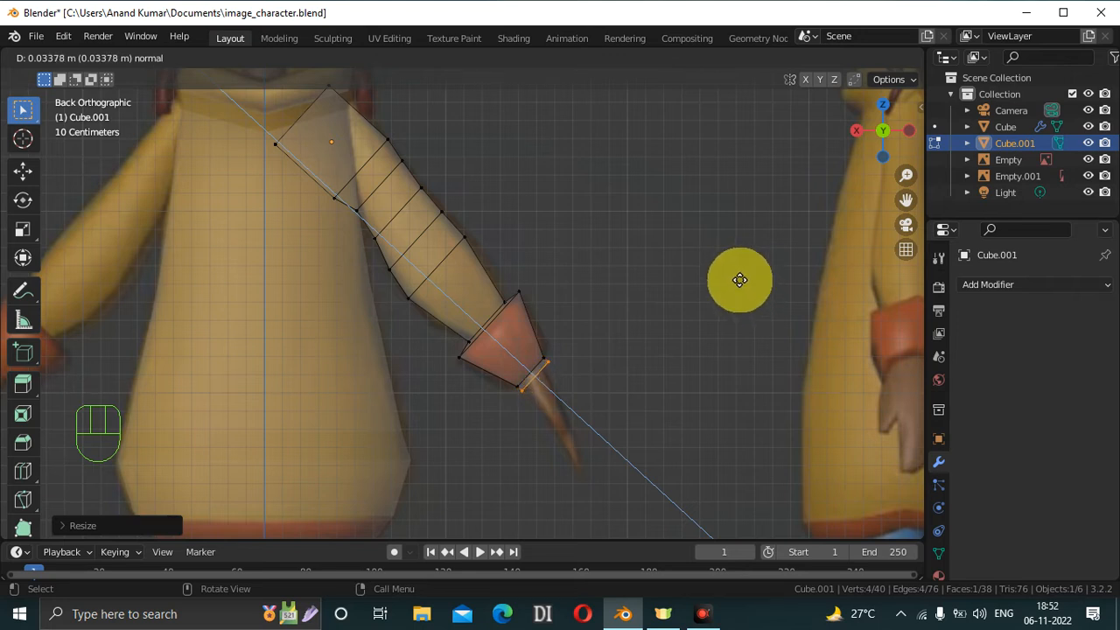
{"action": "left_click", "coordinate": [738, 274]}
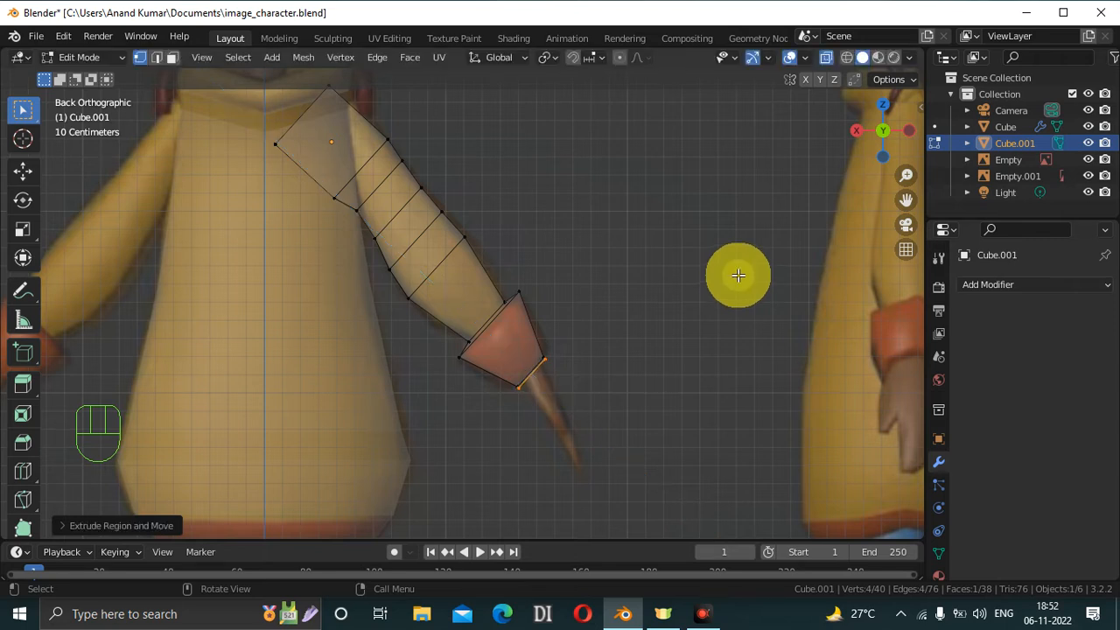
{"action": "key", "text": "s"}
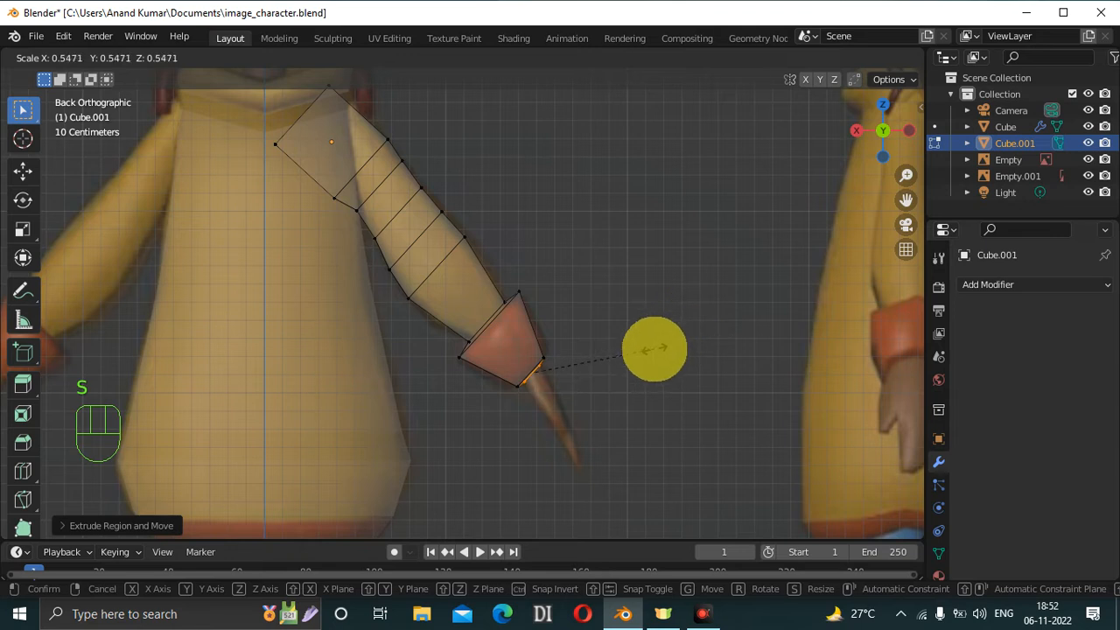
{"action": "left_click", "coordinate": [661, 348]}
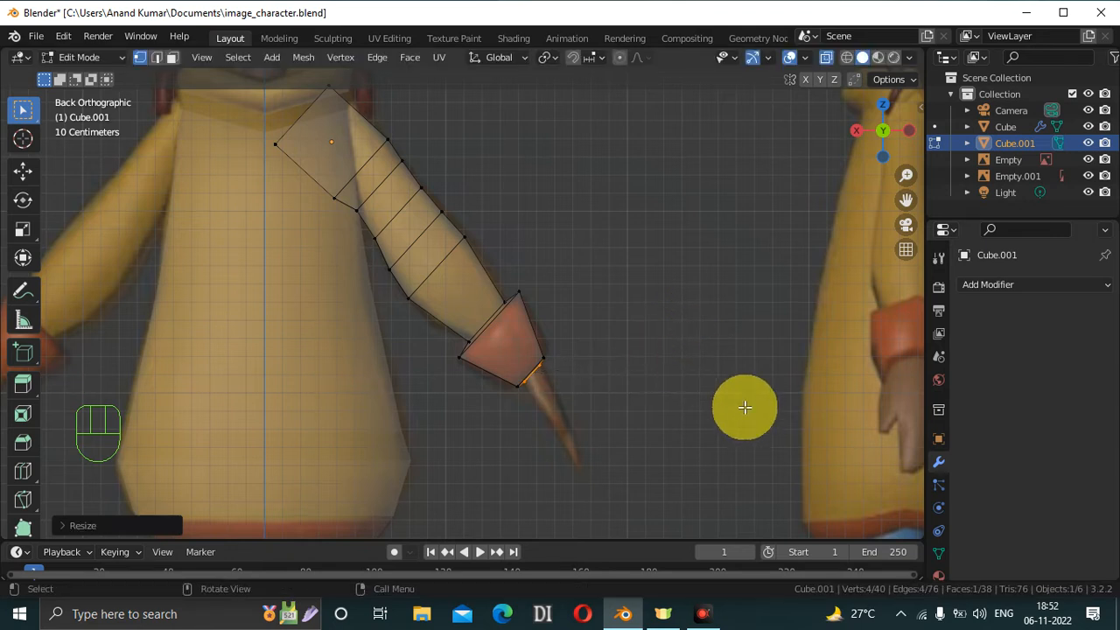
Try extruding a hand segment from the narrowed face, then rotate its end and move it along the reference hand.
{"action": "key", "text": "e"}
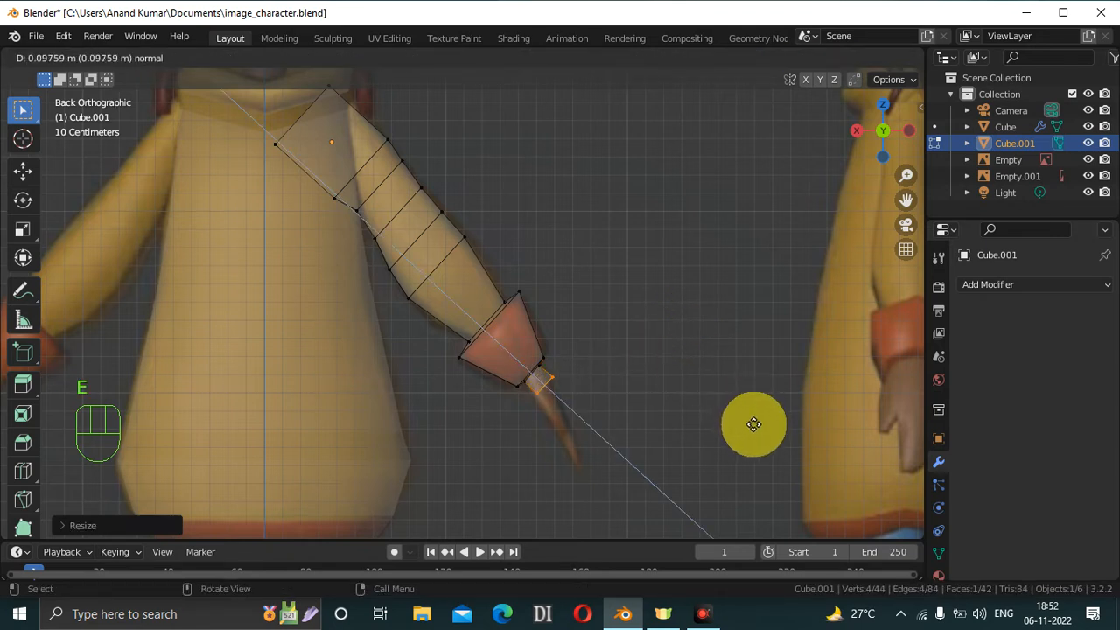
{"action": "left_click", "coordinate": [753, 433]}
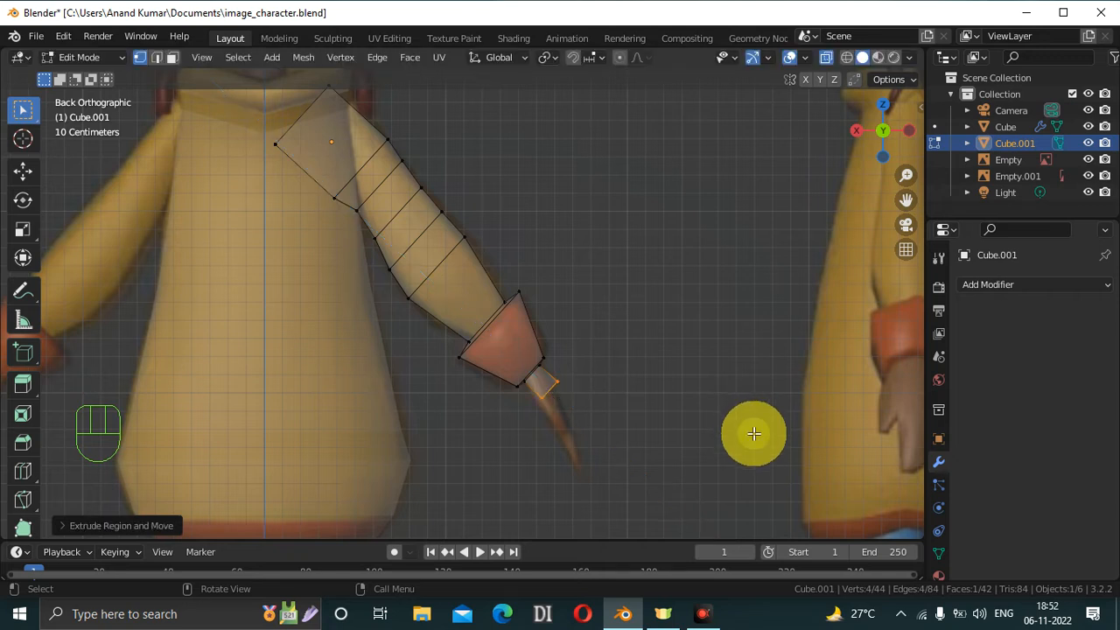
{"action": "key", "text": "r"}
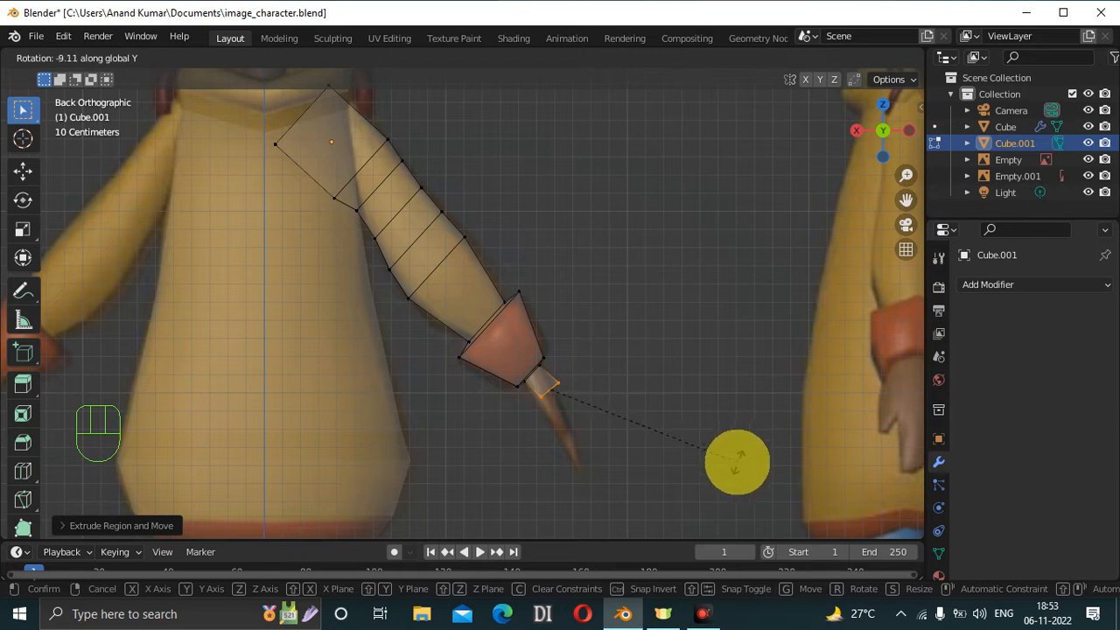
{"action": "left_click", "coordinate": [737, 462]}
{"action": "key", "text": "g"}
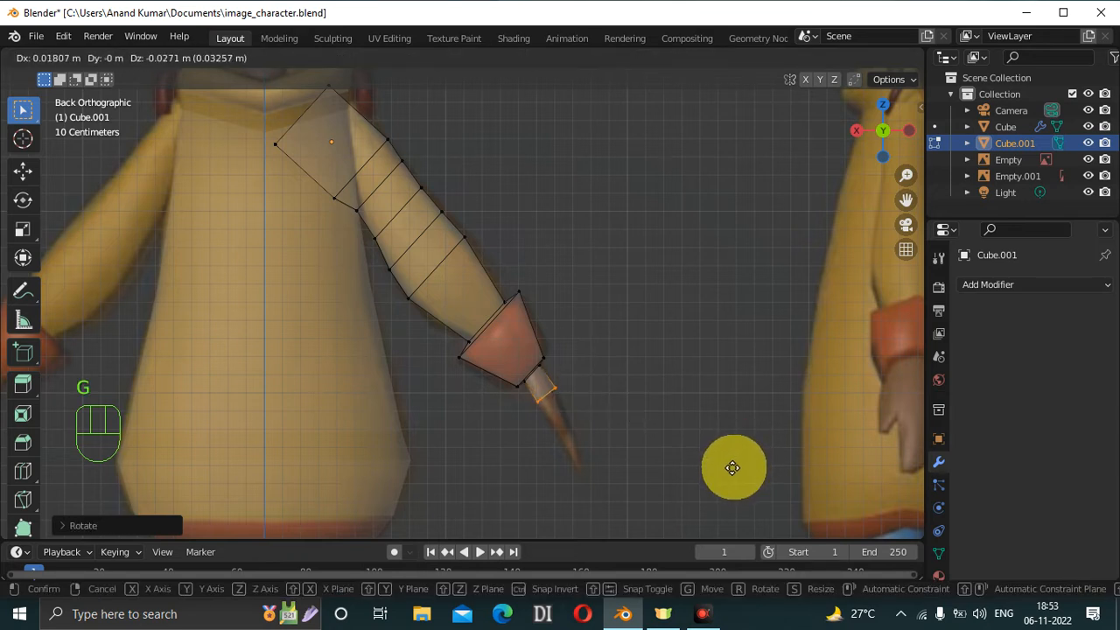
{"action": "left_click", "coordinate": [731, 467]}
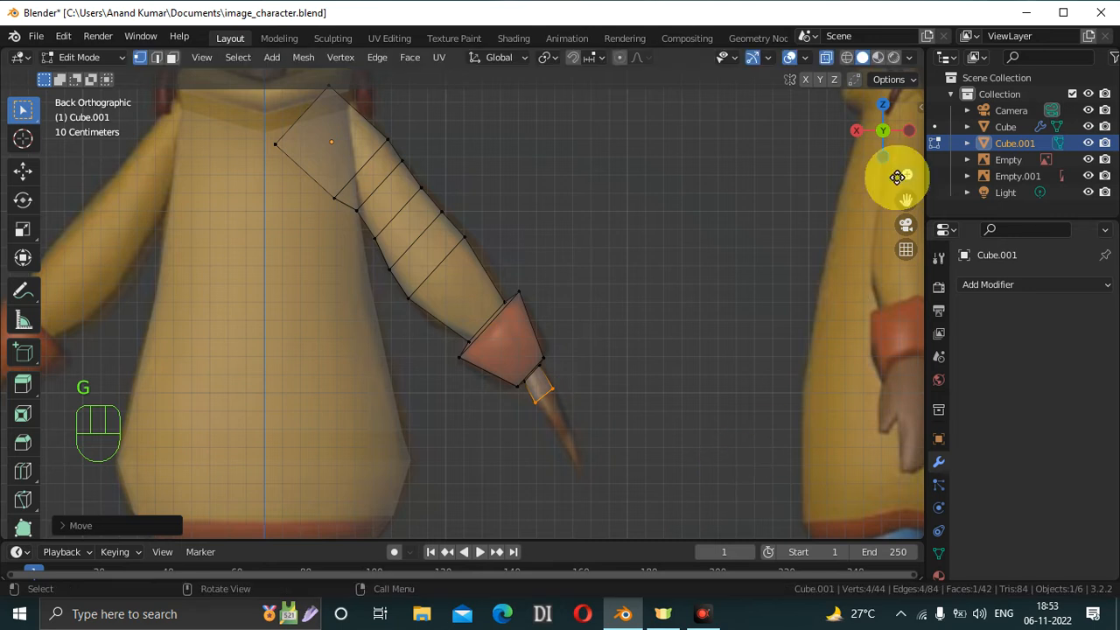
{"action": "left_click_drag", "start_coordinate": [905, 200], "coordinate": [827, 149]}
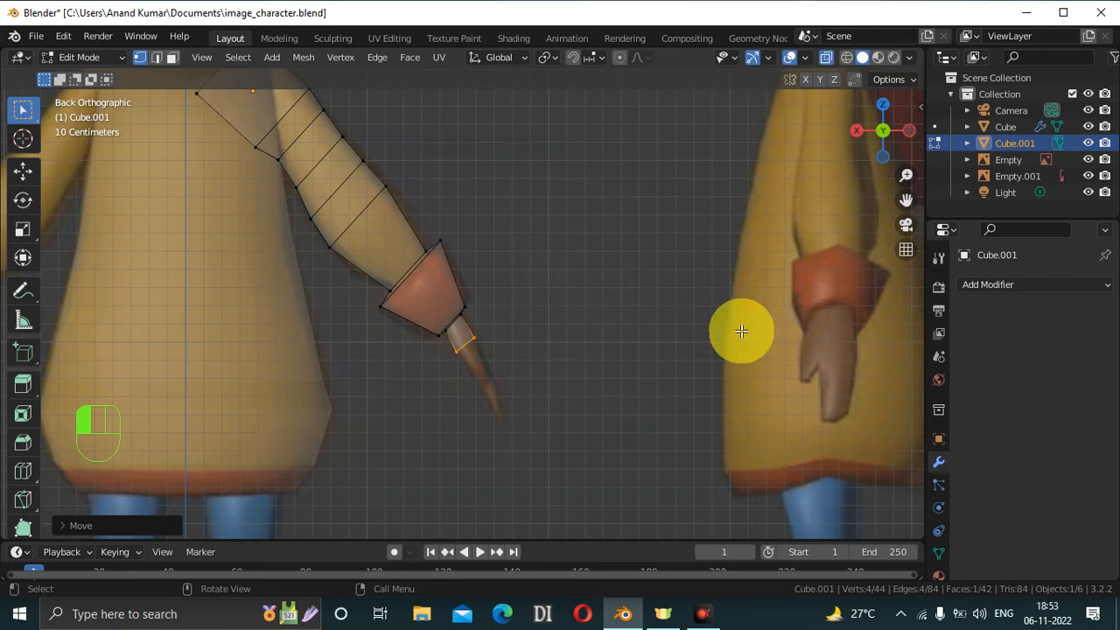
{"action": "left_click_drag", "start_coordinate": [867, 150], "coordinate": [749, 186]}
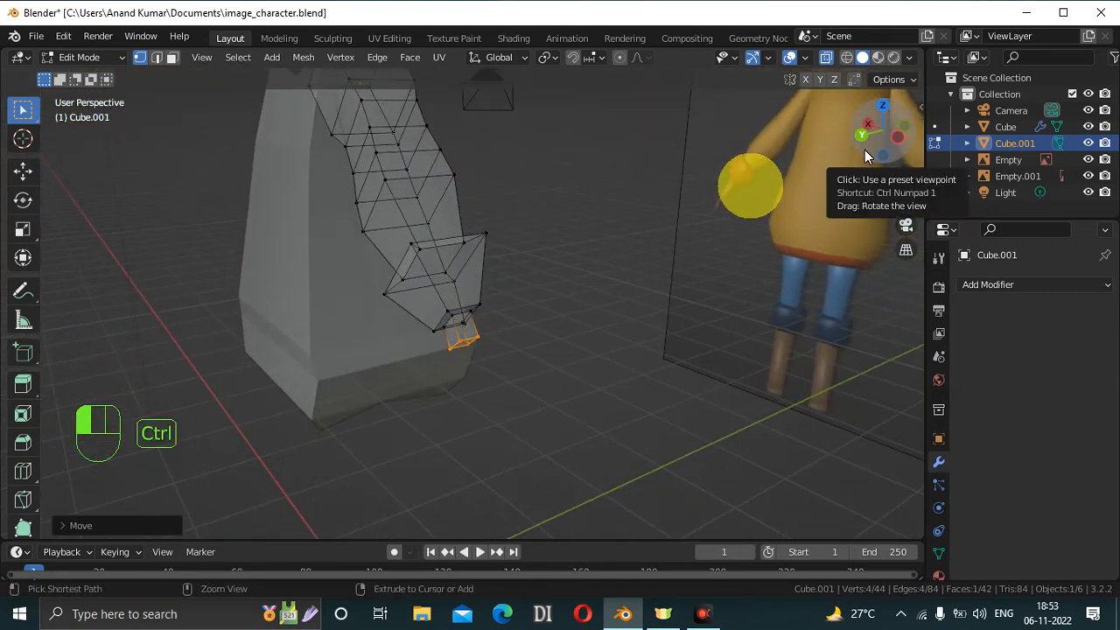
Undo the hand segment and the narrowed wrist extrusion, and return to the back view of the cuff's end.
{"action": "key", "text": "ctrl+z"}
{"action": "key", "text": "ctrl+z"}
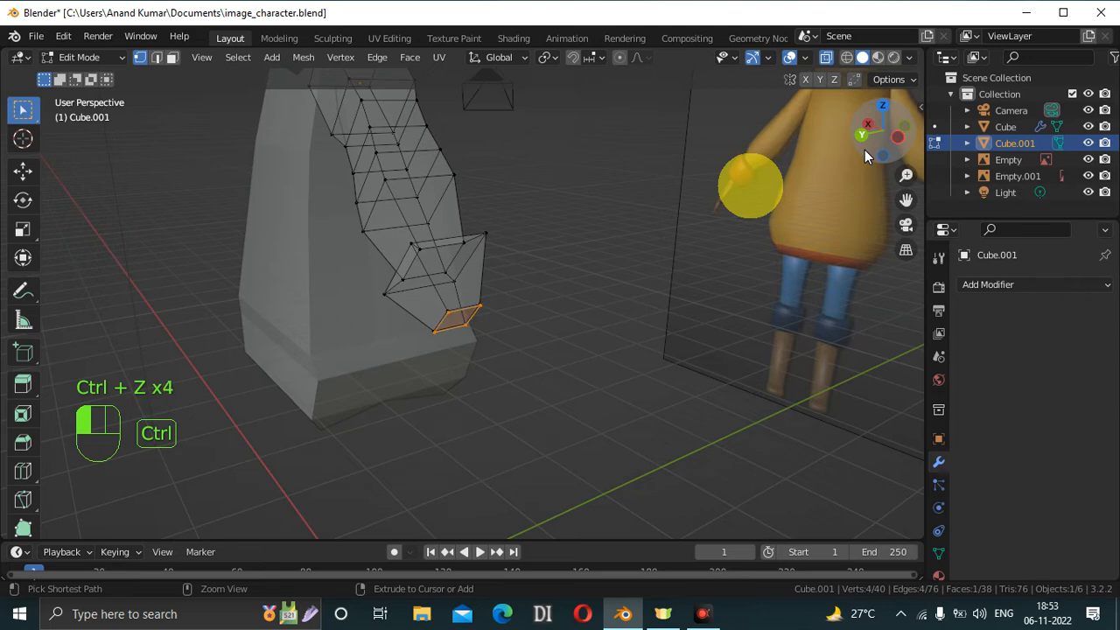
{"action": "left_click_drag", "start_coordinate": [864, 150], "coordinate": [879, 128]}
{"action": "left_click", "coordinate": [858, 135]}
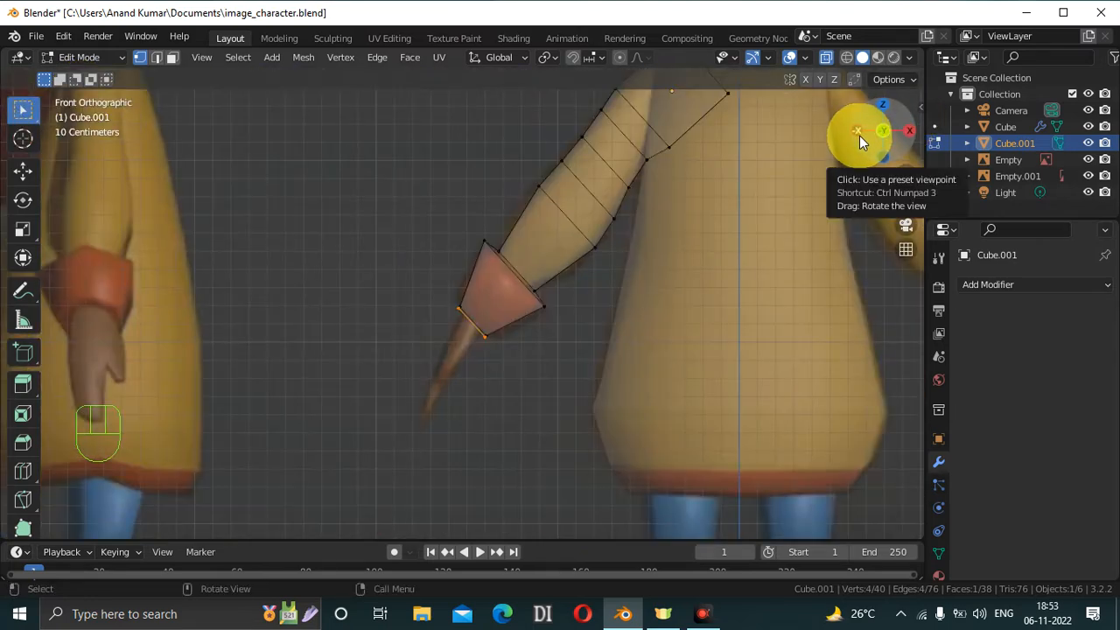
{"action": "left_click", "coordinate": [886, 127]}
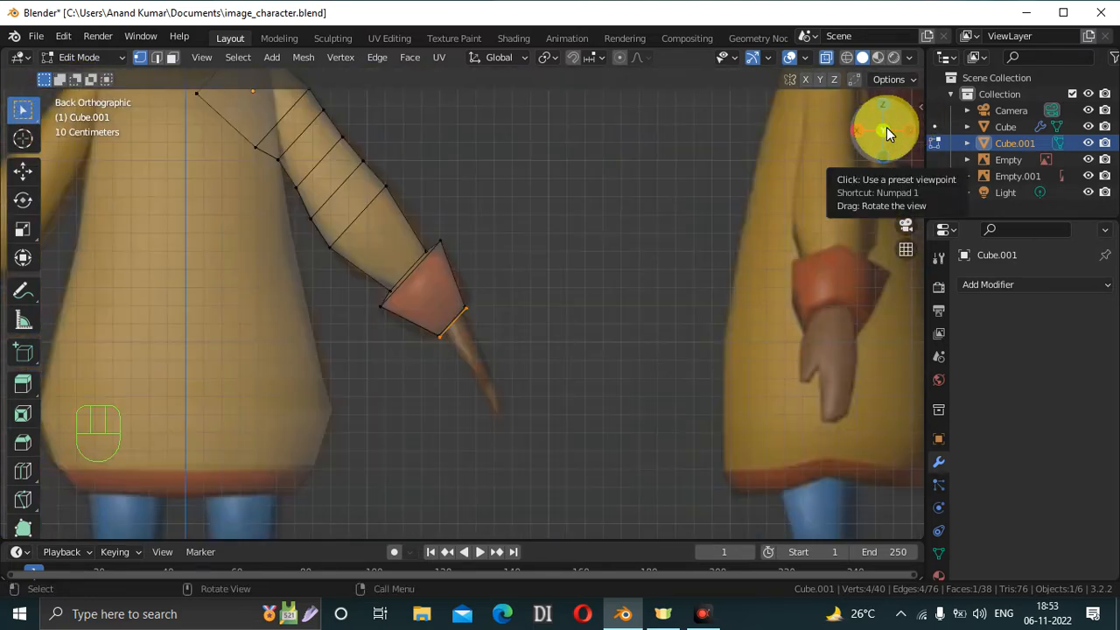
{"action": "mouse_move", "coordinate": [869, 138]}
{"action": "left_mouse_down"}
{"action": "mouse_move", "coordinate": [808, 143]}
{"action": "mouse_move", "coordinate": [744, 125]}
{"action": "mouse_move", "coordinate": [748, 88]}
{"action": "mouse_move", "coordinate": [831, 132]}
{"action": "mouse_move", "coordinate": [887, 143]}
{"action": "mouse_move", "coordinate": [865, 139]}
{"action": "left_mouse_up"}
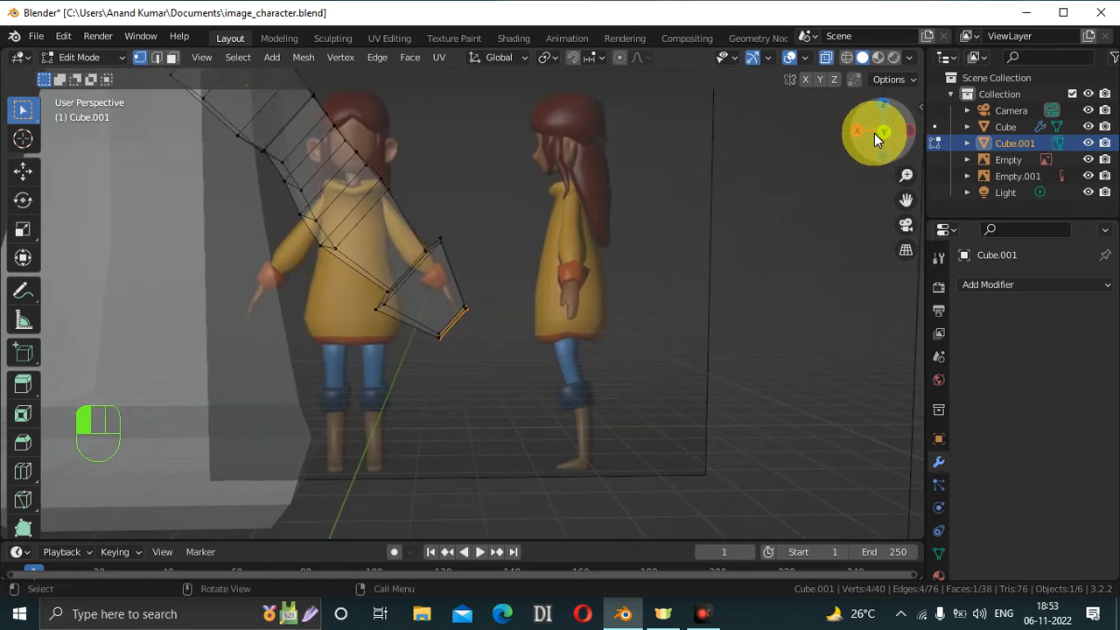
{"action": "left_click", "coordinate": [881, 133]}
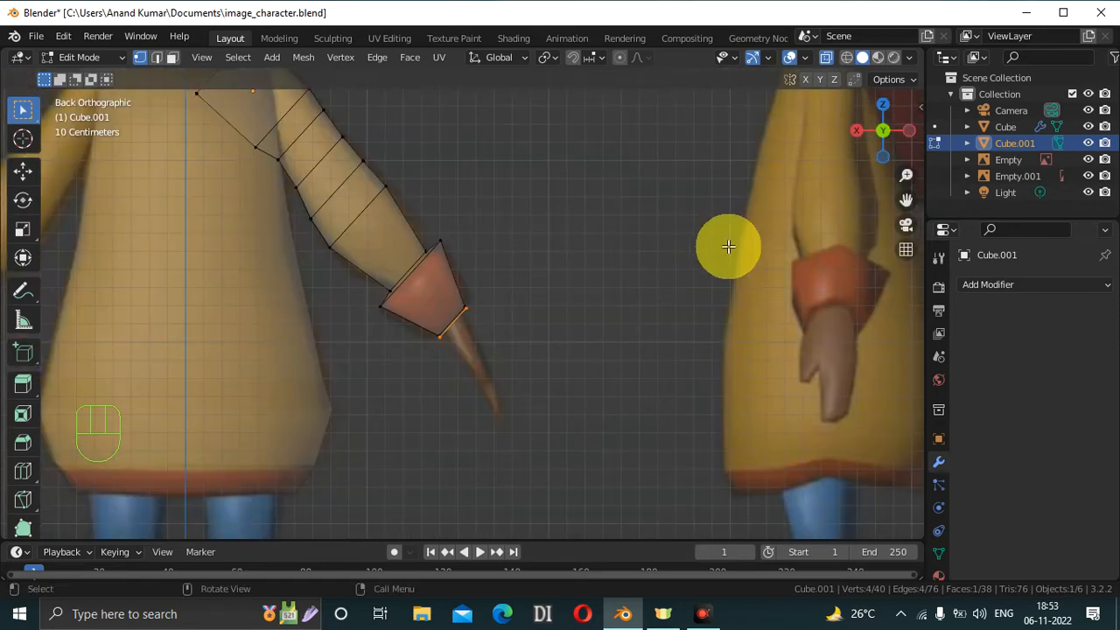
{"action": "key", "text": "ctrl+z"}
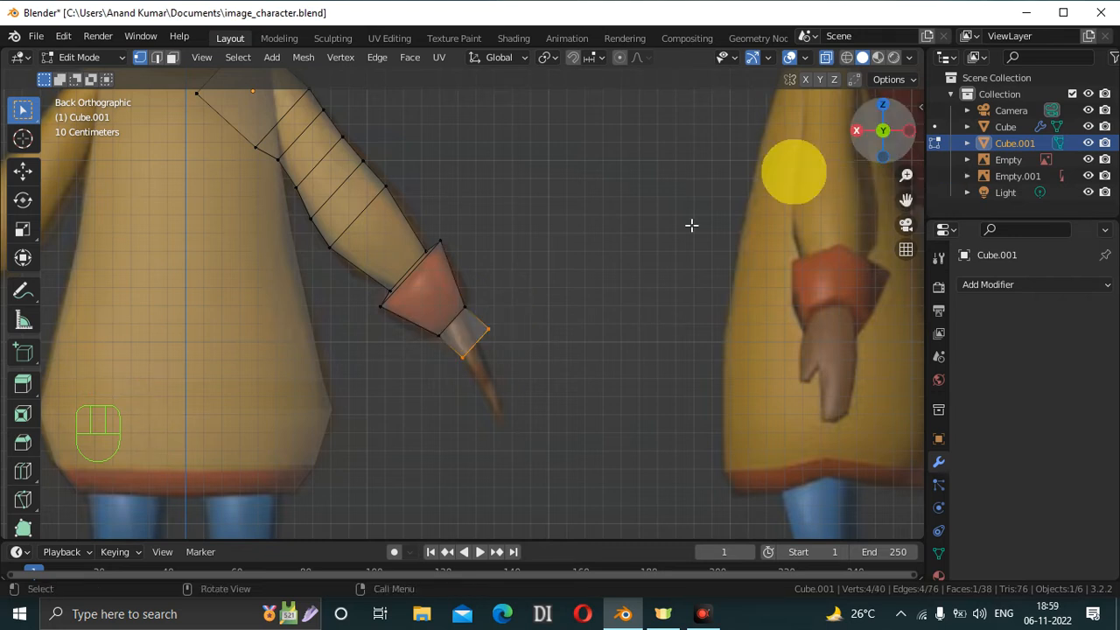
Scale down the end of the wrist segment extruded from the cuff and move it onto the reference wrist.
{"action": "key", "text": "s"}
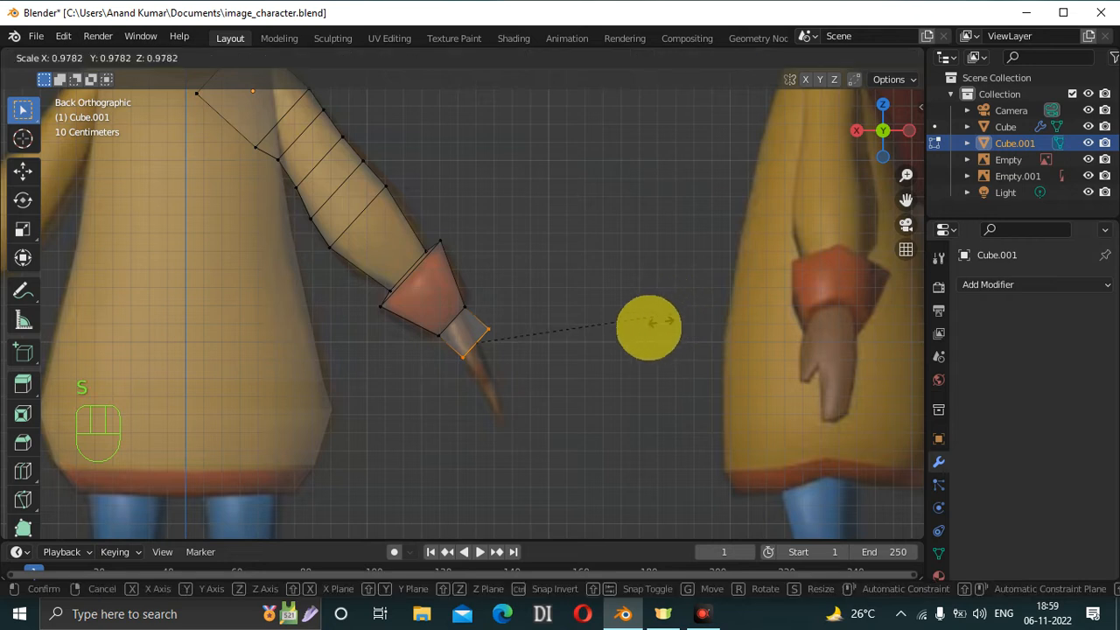
{"action": "left_click", "coordinate": [578, 371]}
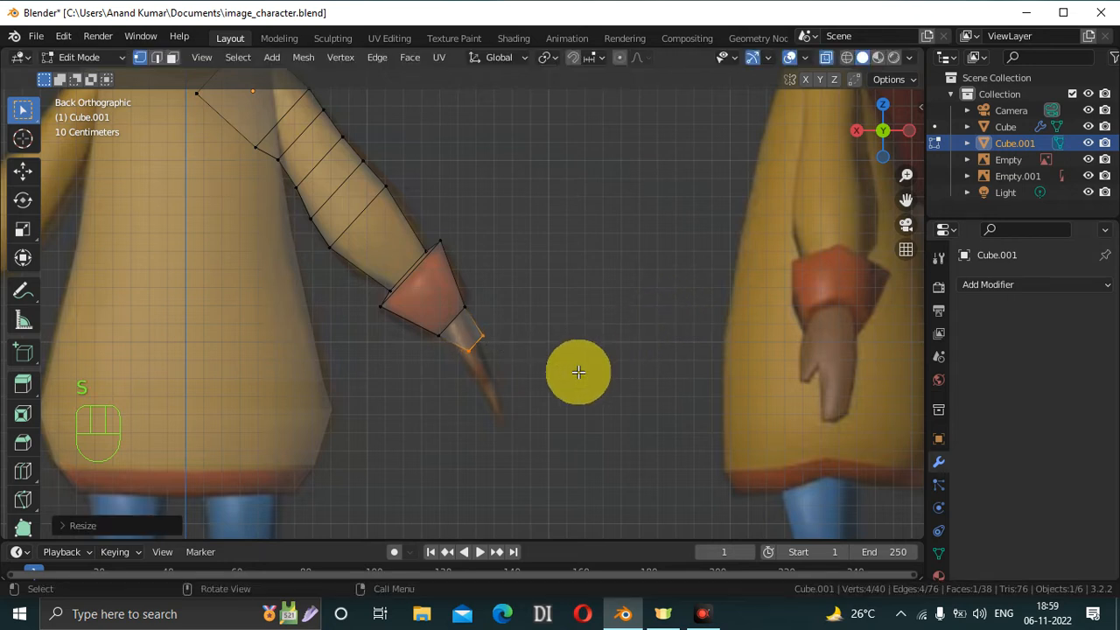
{"action": "key", "text": "g"}
{"action": "left_click", "coordinate": [571, 380]}
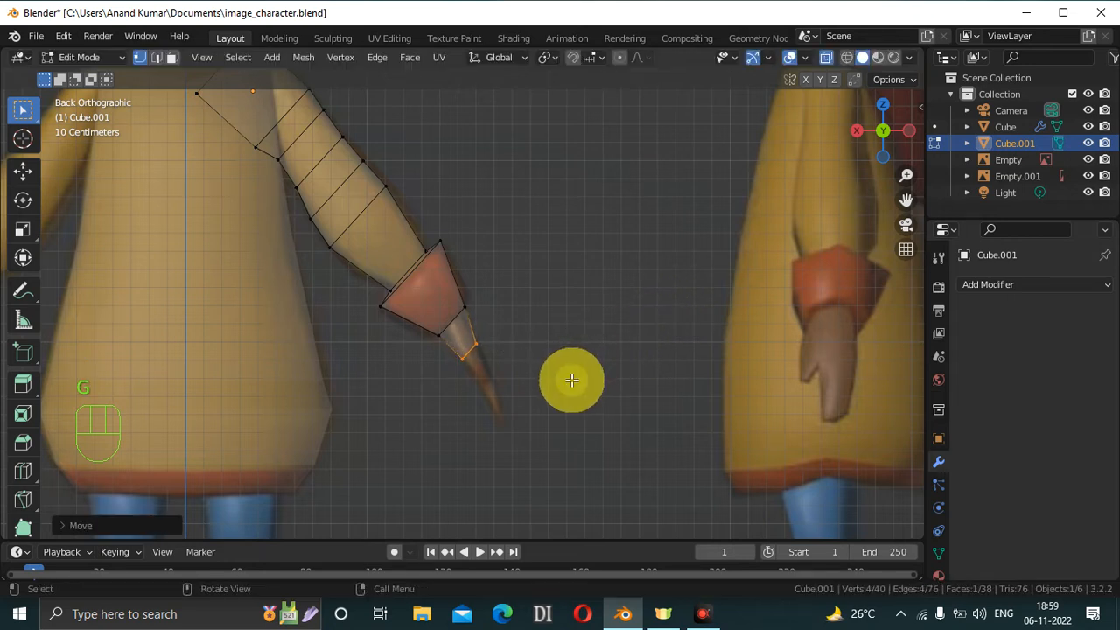
Extrude a short palm segment from the wrist, then move, rotate and slightly scale down its end to follow the reference hand.
{"action": "key", "text": "e"}
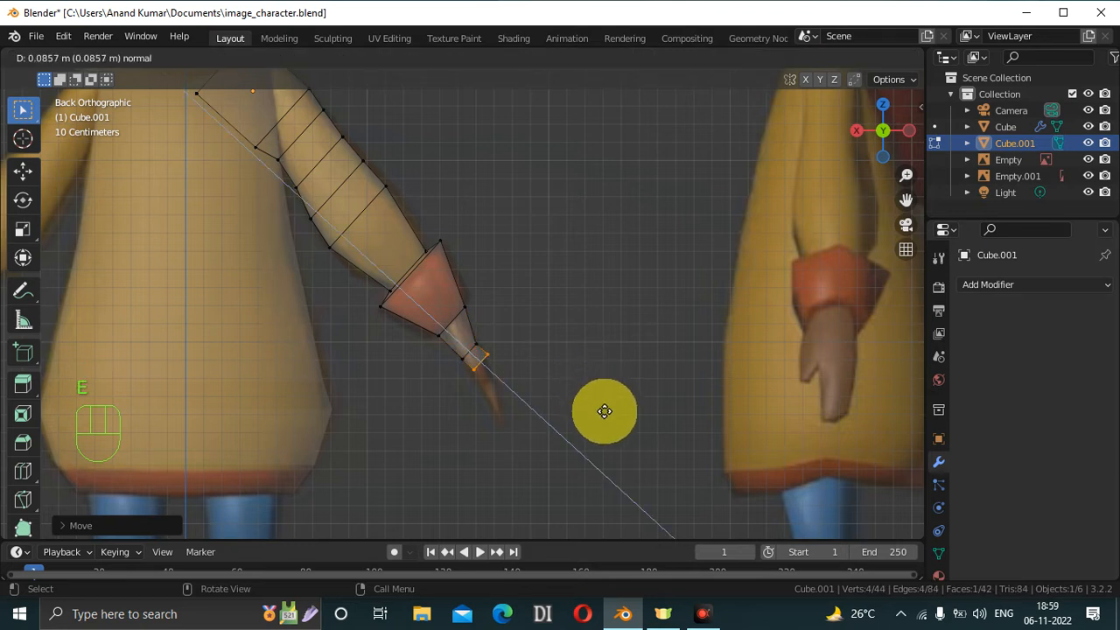
{"action": "left_click", "coordinate": [607, 418]}
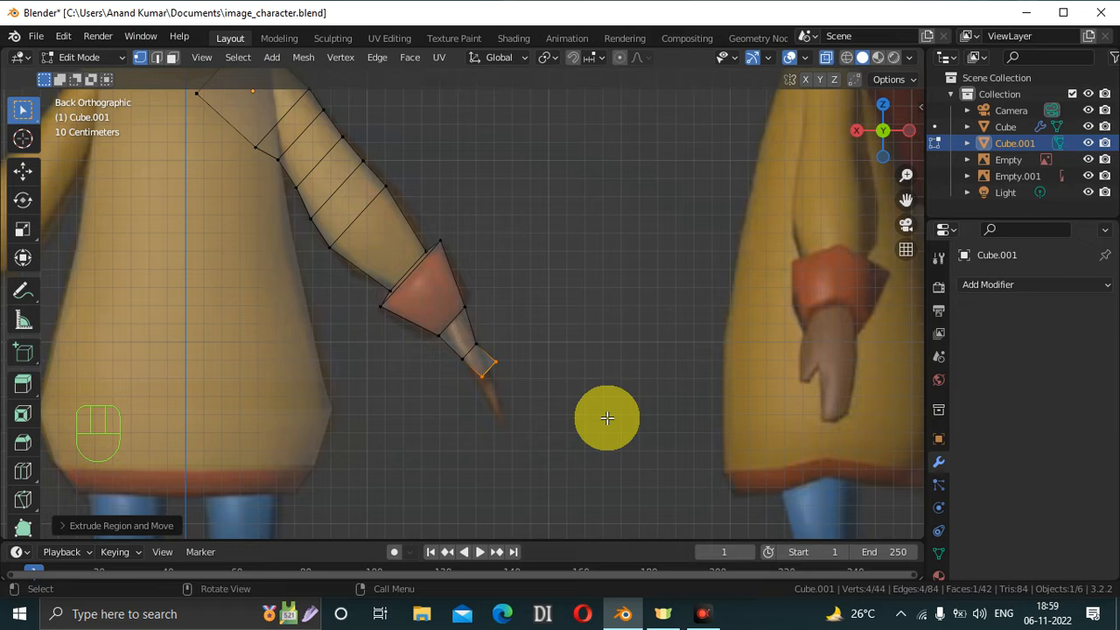
{"action": "key", "text": "g"}
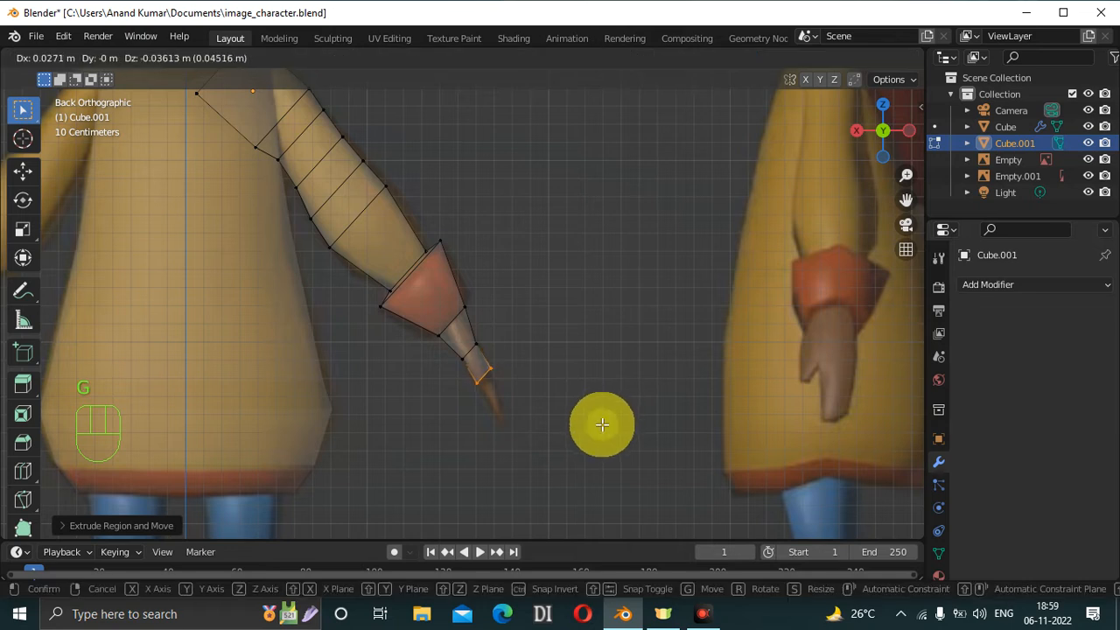
{"action": "left_click", "coordinate": [601, 424]}
{"action": "key", "text": "r"}
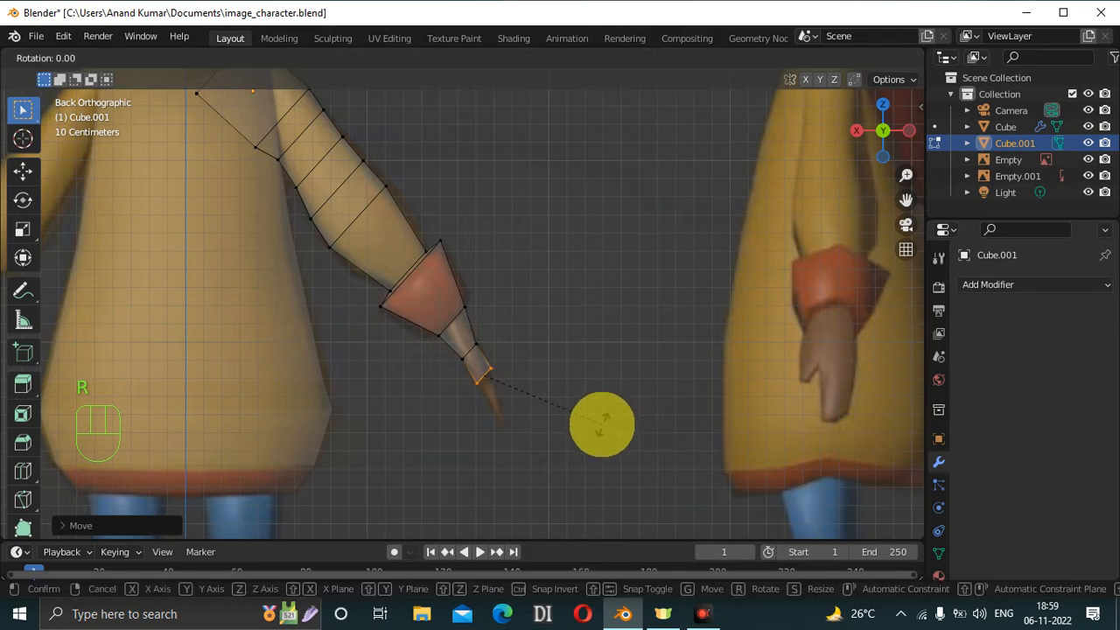
{"action": "left_click", "coordinate": [595, 455]}
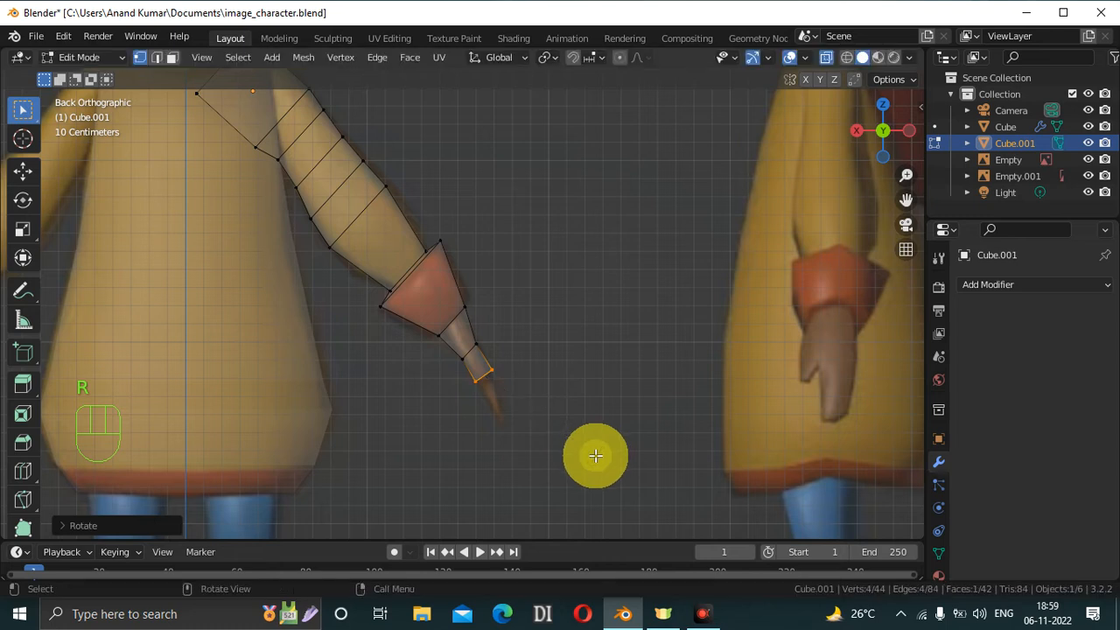
{"action": "key", "text": "s"}
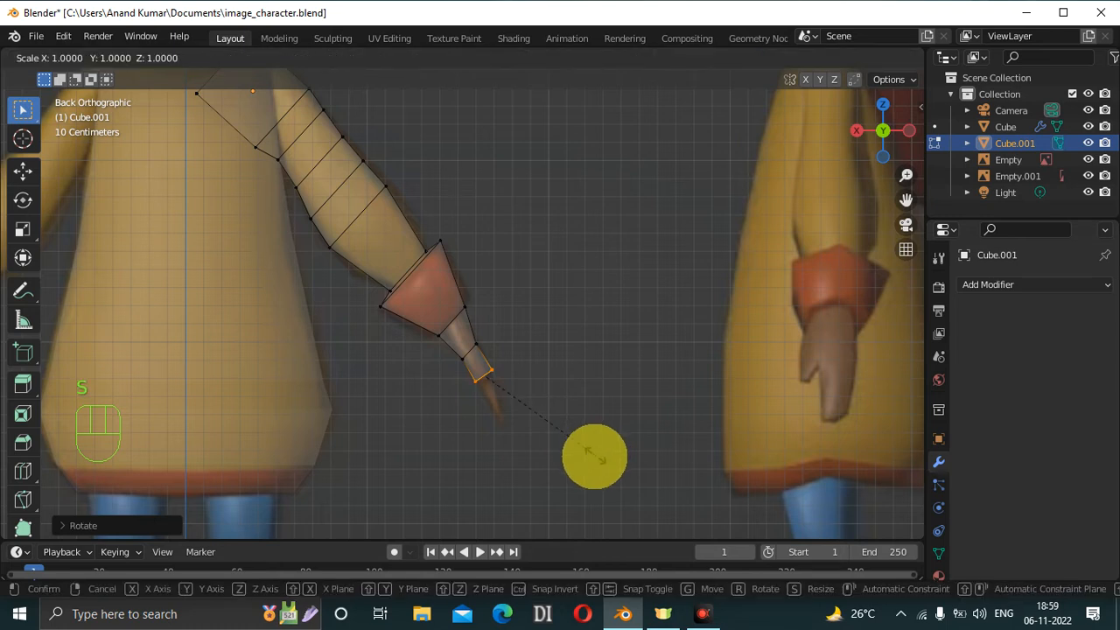
{"action": "left_click", "coordinate": [560, 450]}
Extrude a finger segment from the palm to the tip of the reference hand and shift its end into line.
{"action": "key", "text": "e"}
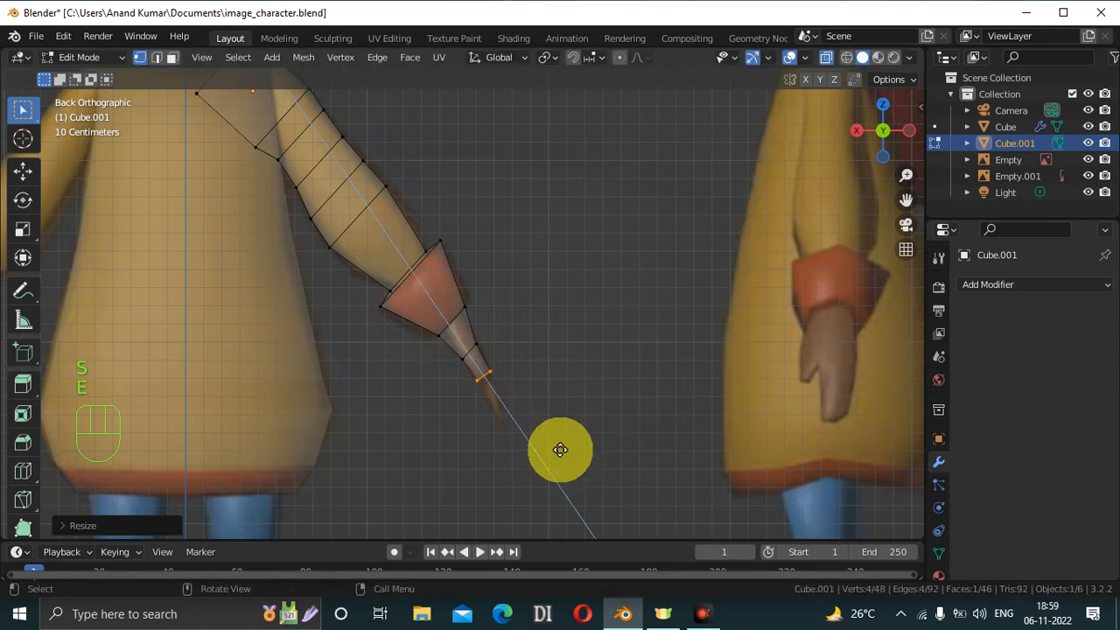
{"action": "left_click", "coordinate": [569, 485]}
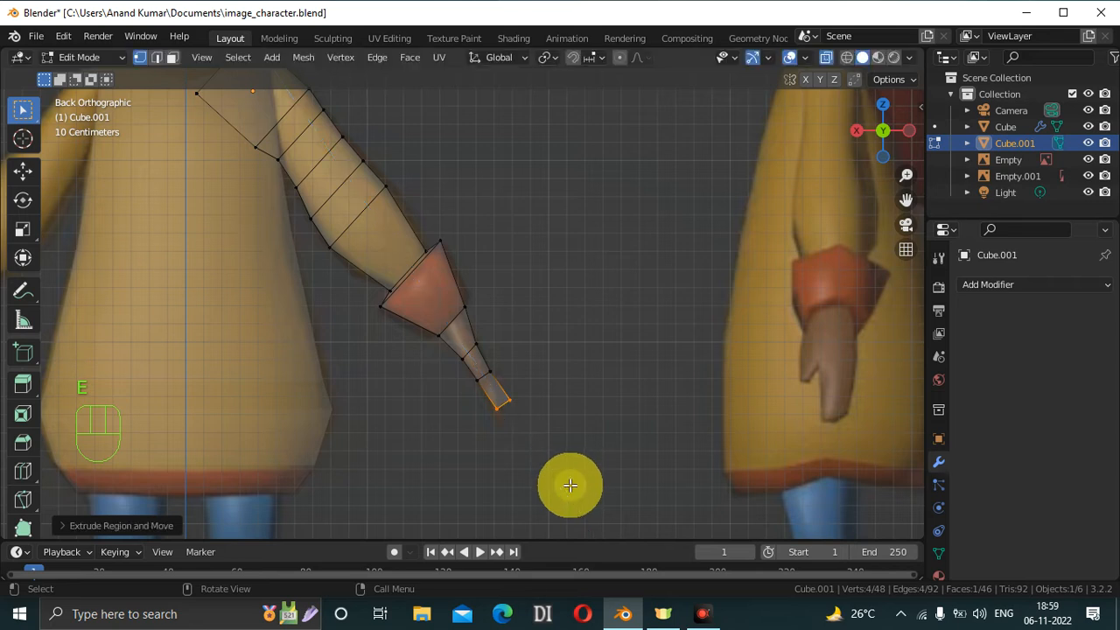
{"action": "key", "text": "g"}
{"action": "left_click", "coordinate": [563, 489]}
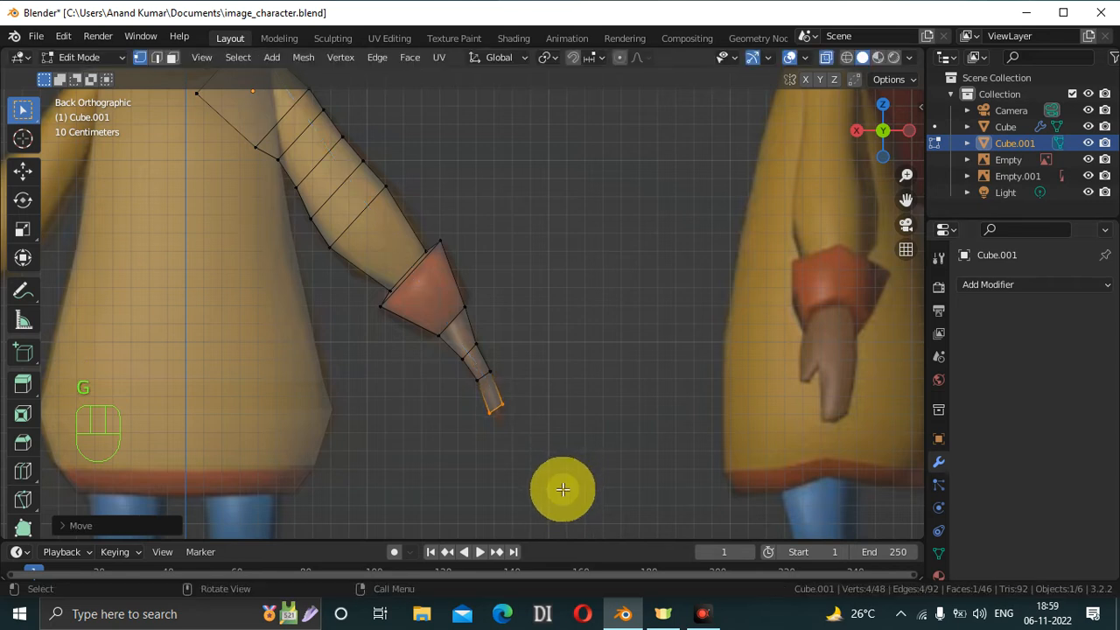
{"action": "key", "text": "s"}
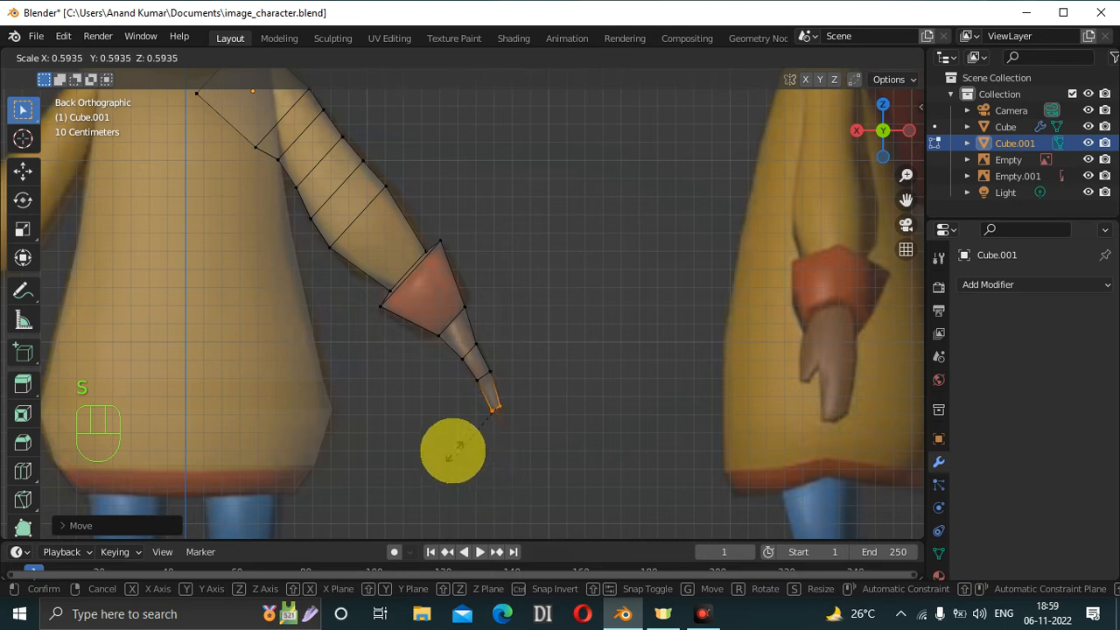
{"action": "left_click", "coordinate": [446, 447]}
{"action": "key", "text": "ctrl+z"}
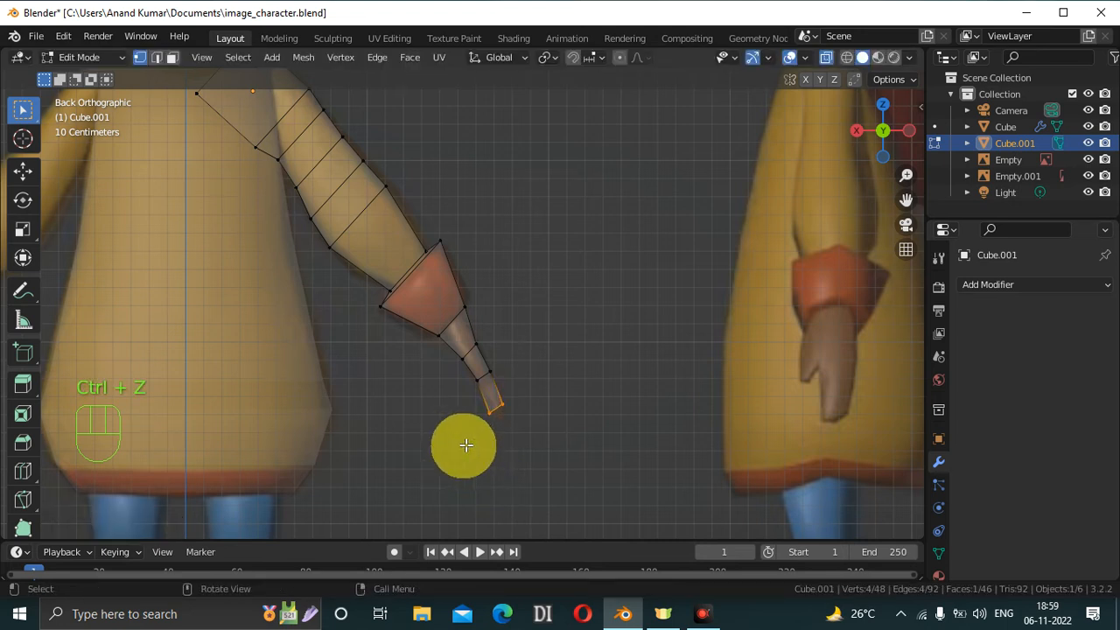
Scale the fingertip end to about 0.58 and check the hand against the reference in the left orthographic view.
{"action": "key", "text": "s"}
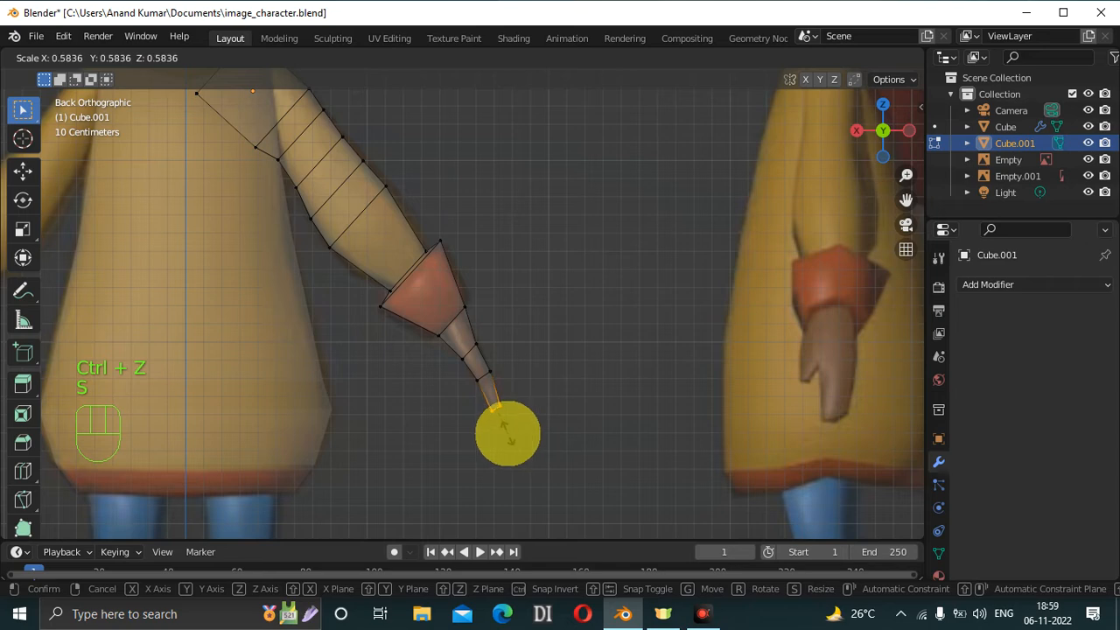
{"action": "left_click", "coordinate": [506, 433]}
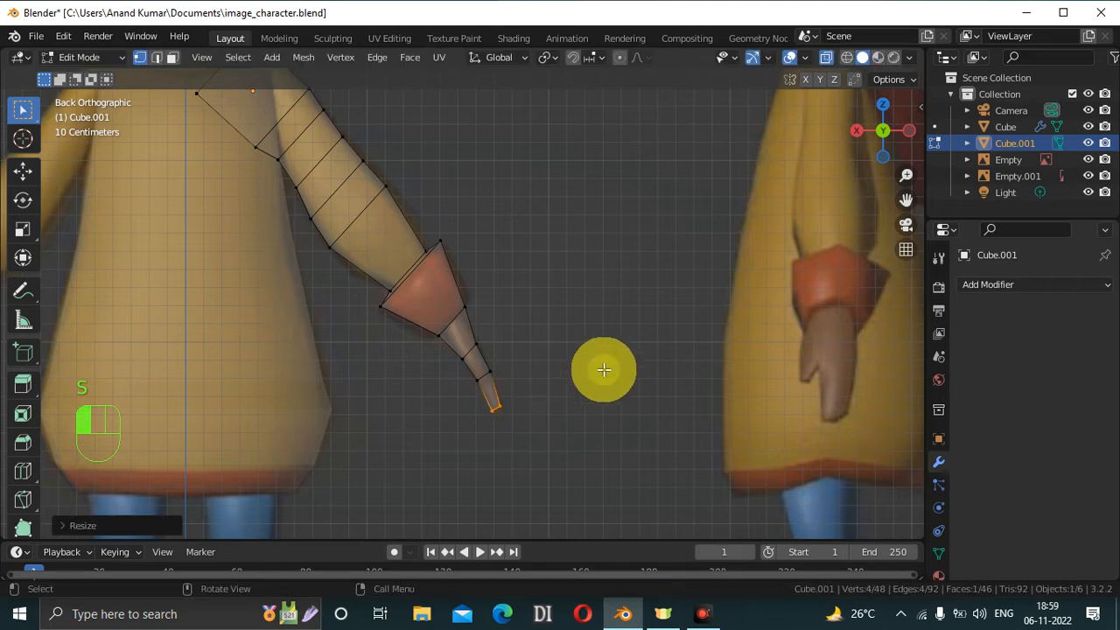
{"action": "left_click_drag", "start_coordinate": [881, 131], "coordinate": [676, 187]}
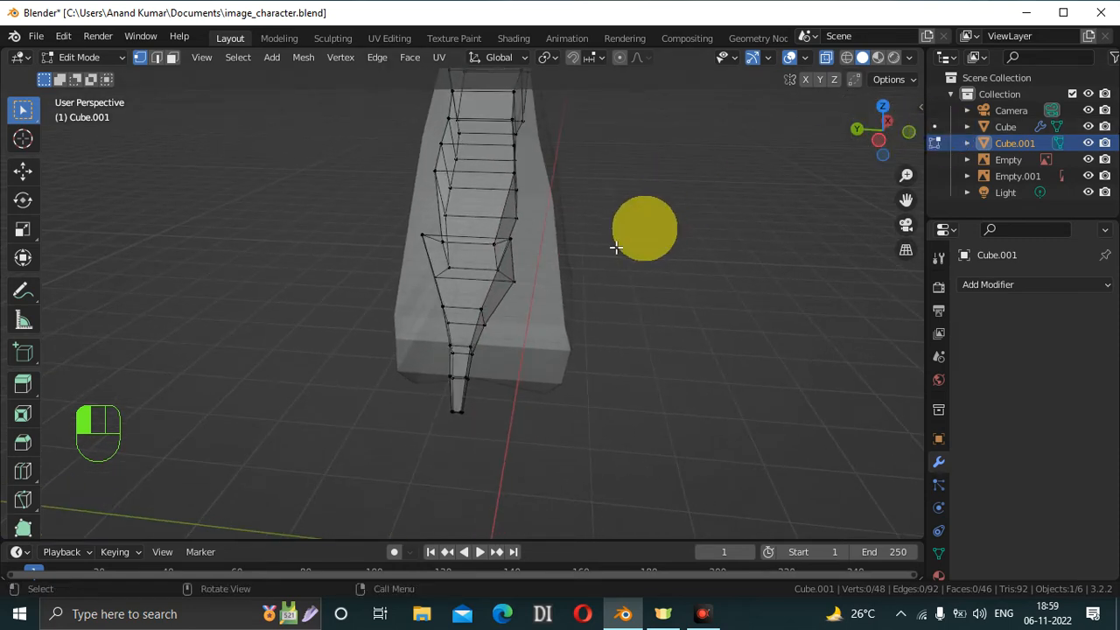
{"action": "left_click", "coordinate": [878, 138]}
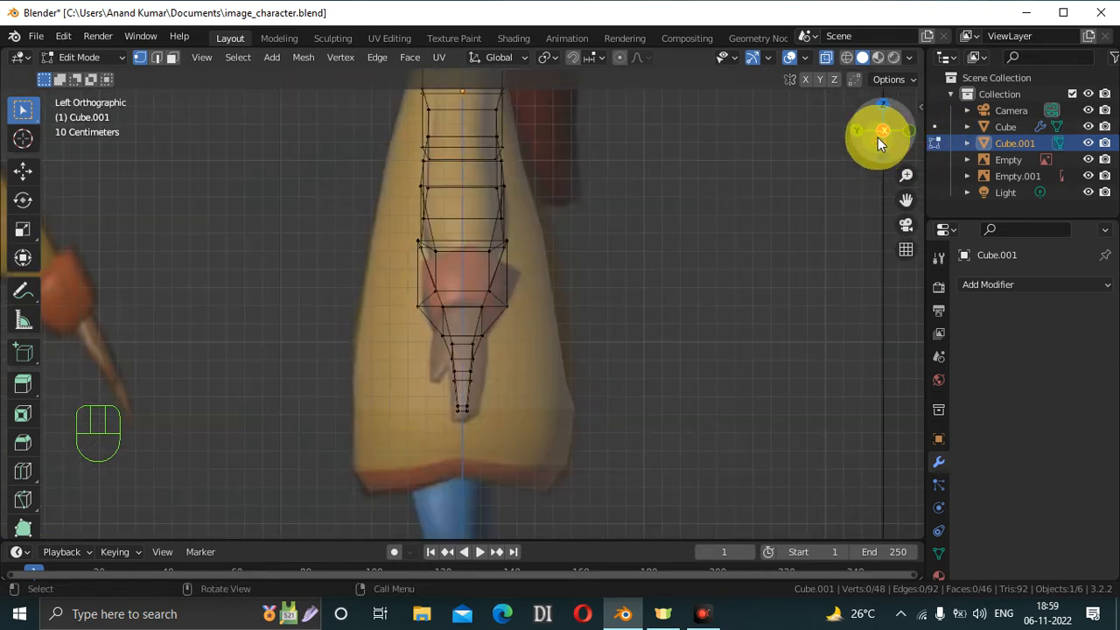
{"action": "left_click_drag", "start_coordinate": [443, 345], "coordinate": [507, 419]}
{"action": "left_click_drag", "start_coordinate": [457, 345], "coordinate": [504, 422]}
{"action": "left_click_drag", "start_coordinate": [410, 345], "coordinate": [500, 370]}
{"action": "left_click_drag", "start_coordinate": [423, 341], "coordinate": [502, 458]}
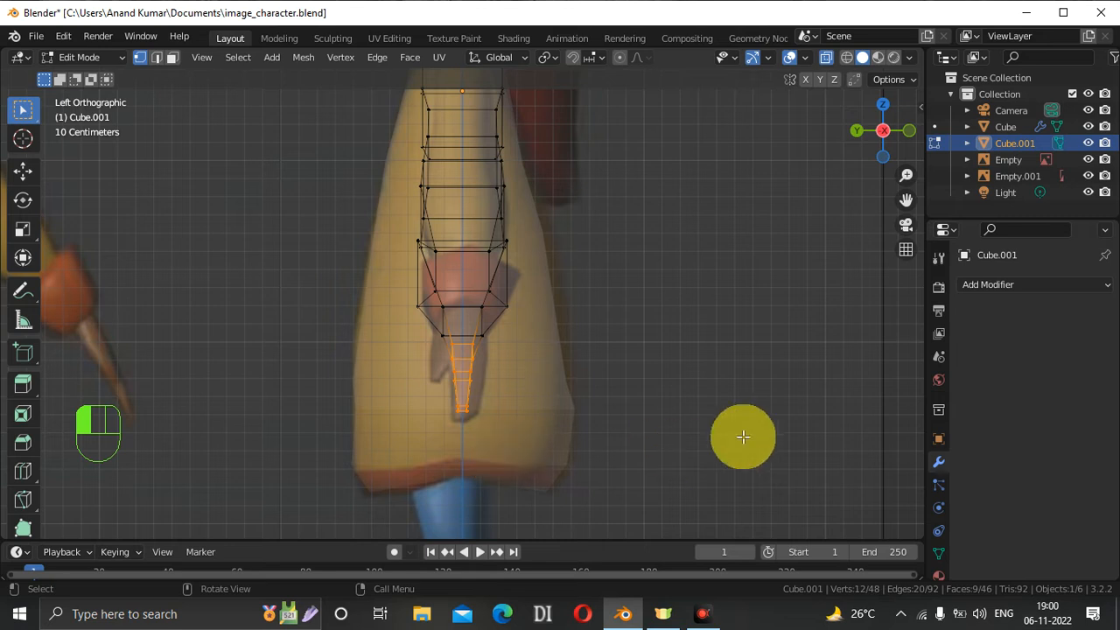
{"action": "key", "text": "s"}
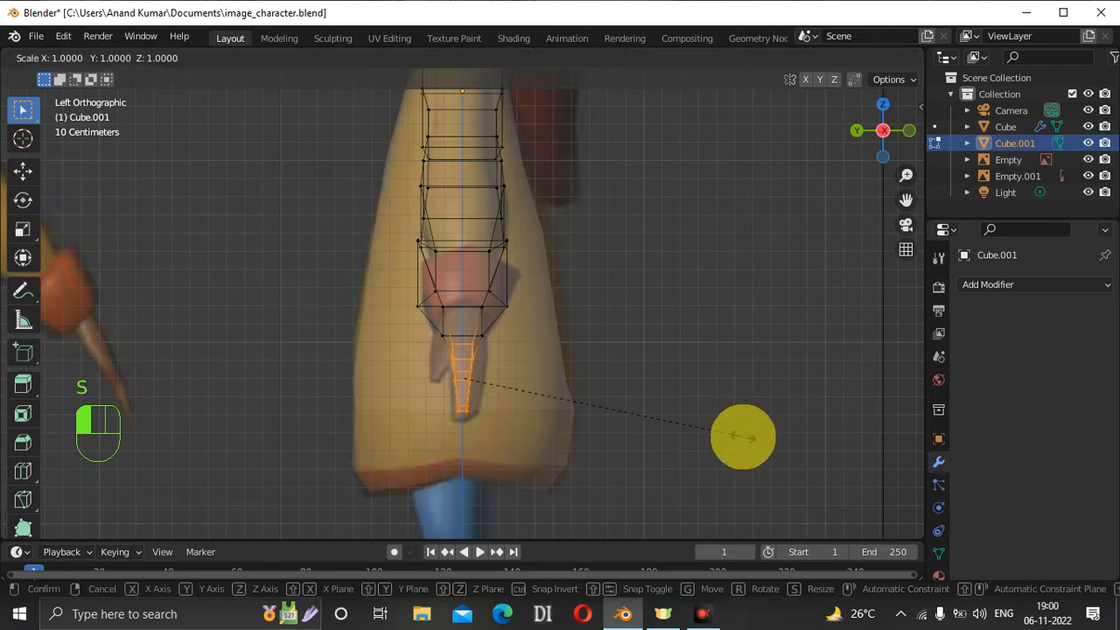
{"action": "key", "text": "x"}
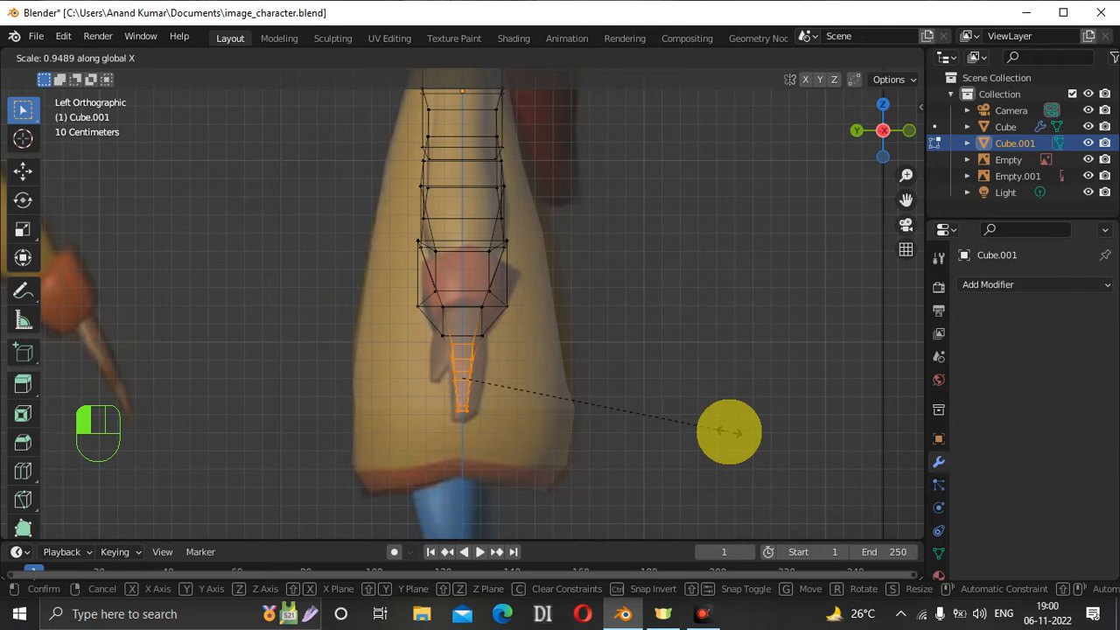
{"action": "key", "text": "y"}
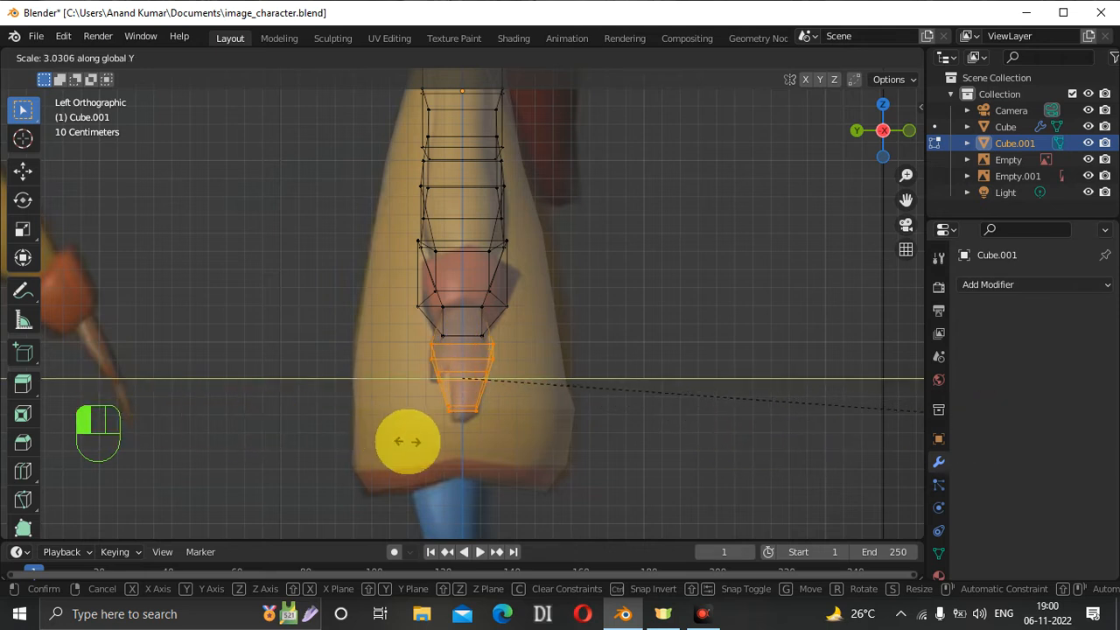
{"action": "key", "text": "ctrl+z"}
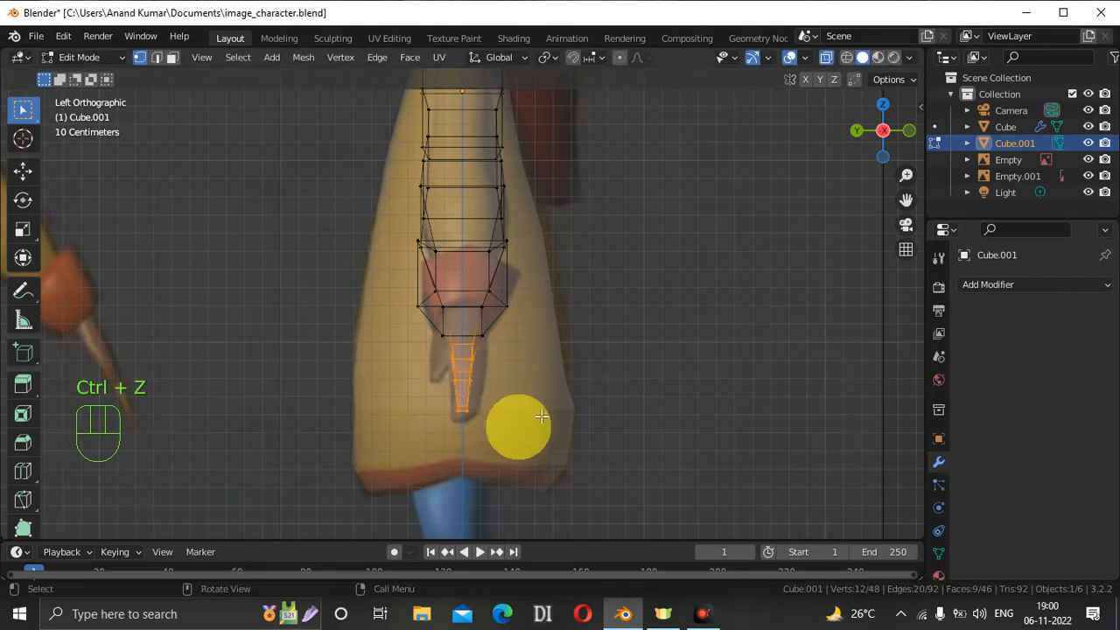
{"action": "left_click", "coordinate": [437, 330], "text": "shift"}
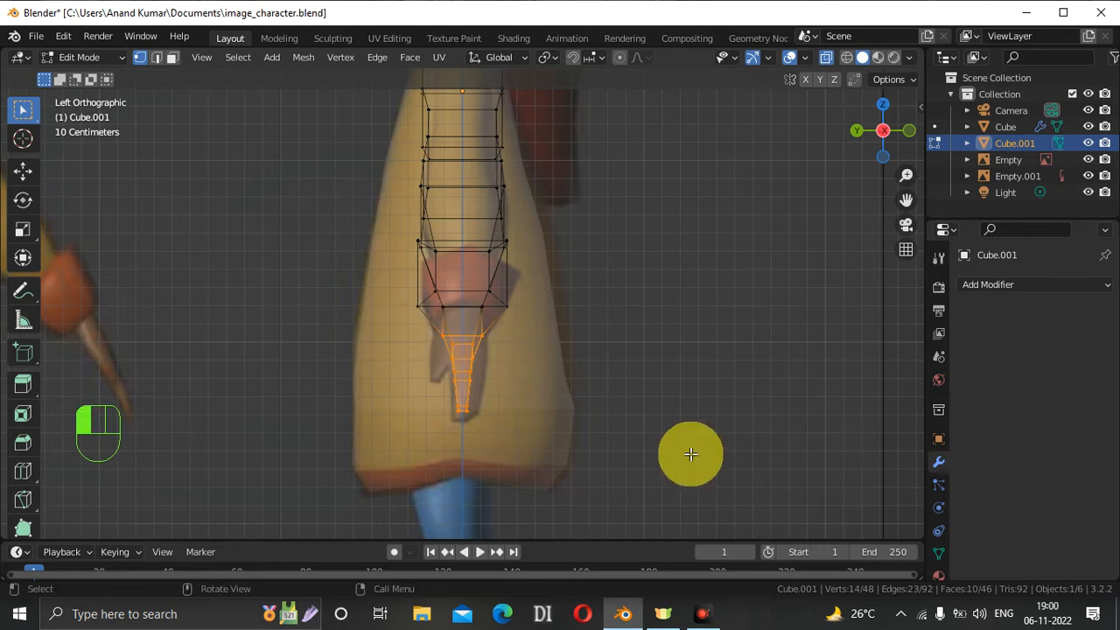
{"action": "key", "text": "s"}
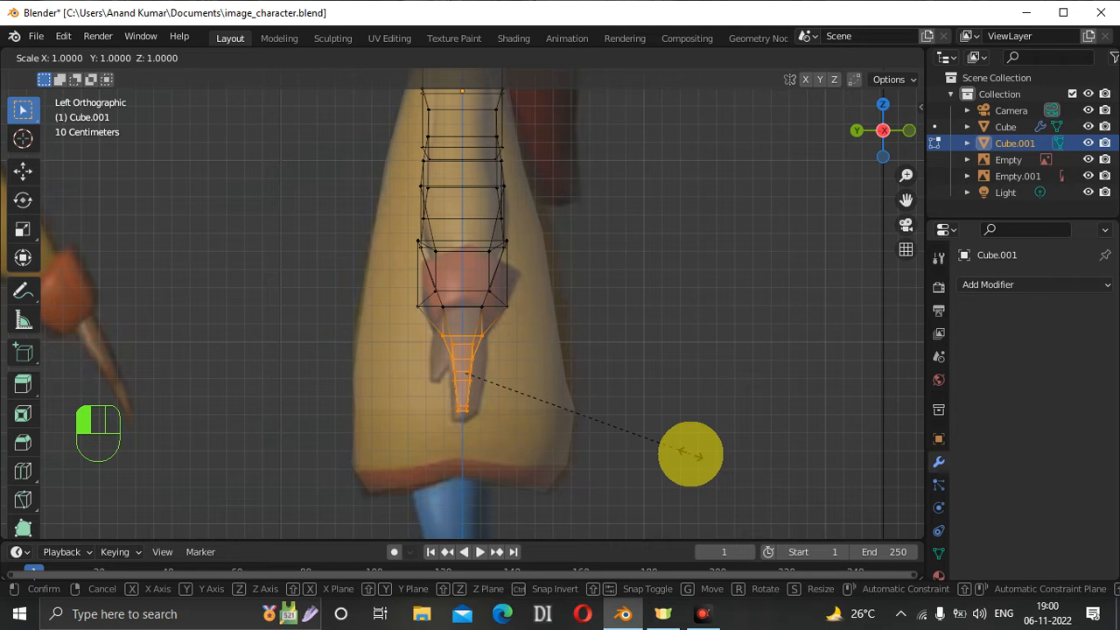
{"action": "key", "text": "y"}
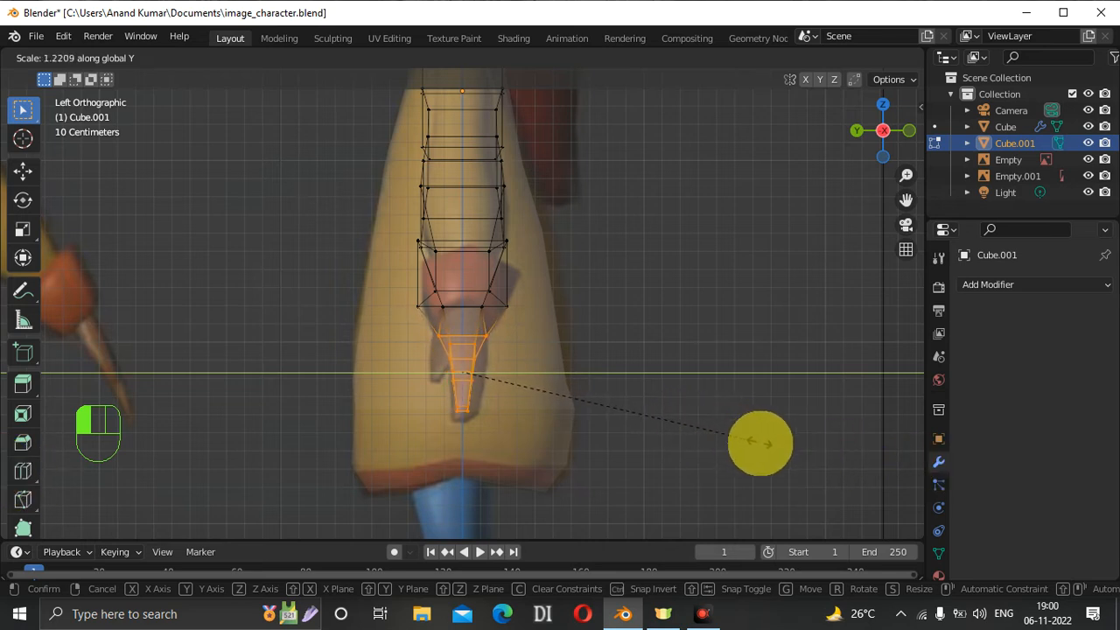
{"action": "left_click", "coordinate": [763, 444]}
{"action": "key", "text": "ctrl+z"}
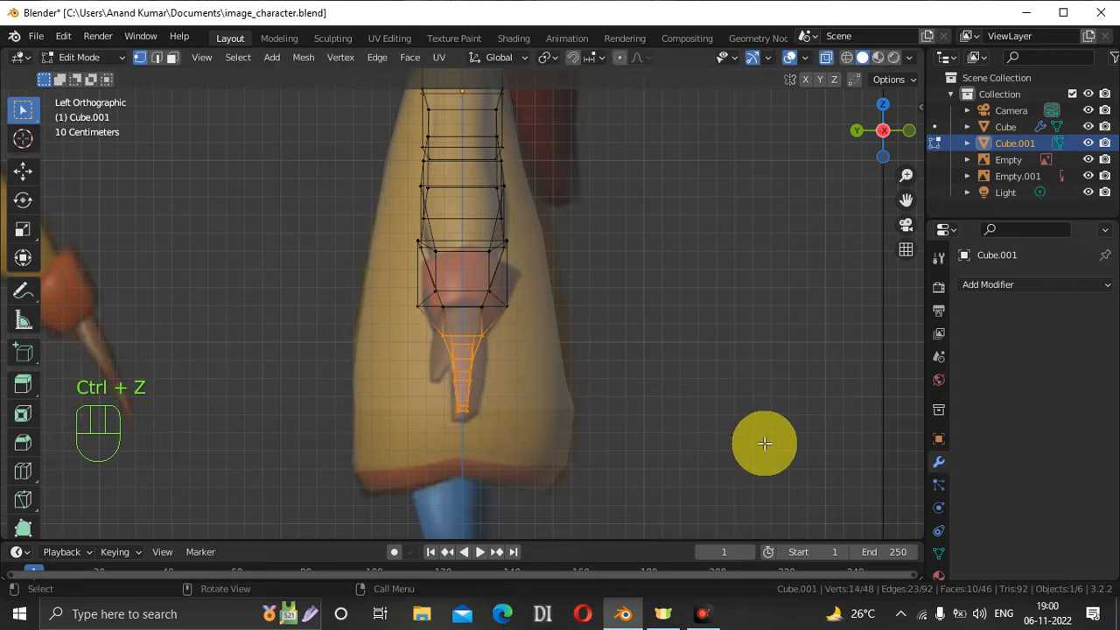
{"action": "key", "text": "ctrl+z"}
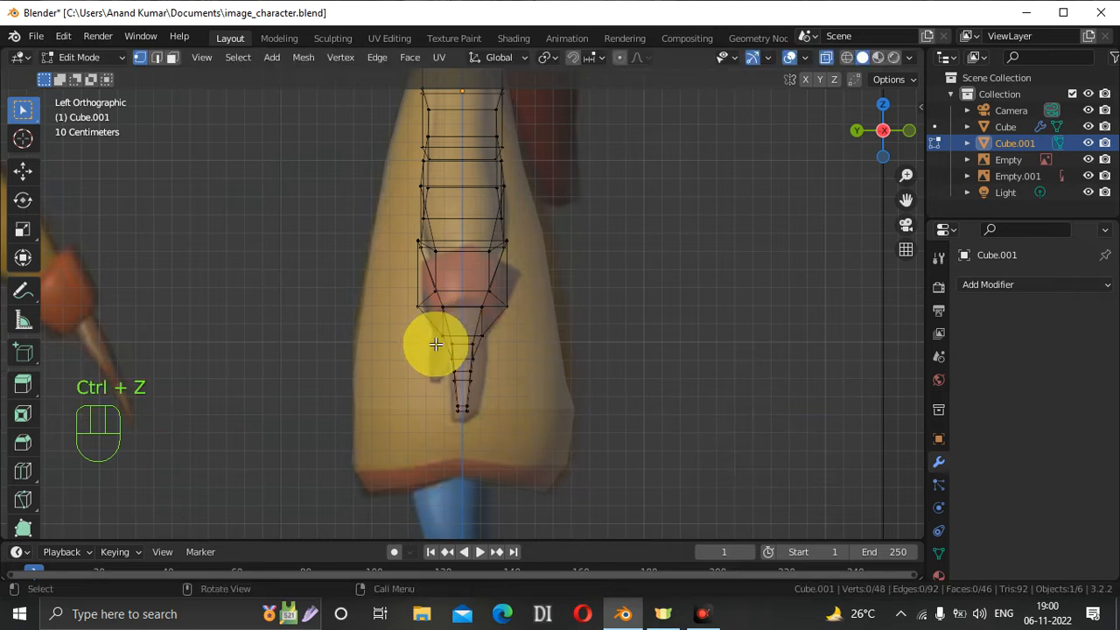
Widen the finger vertices below the palm along the Y axis to match the width of the reference hand.
{"action": "left_click_drag", "start_coordinate": [436, 345], "coordinate": [516, 433]}
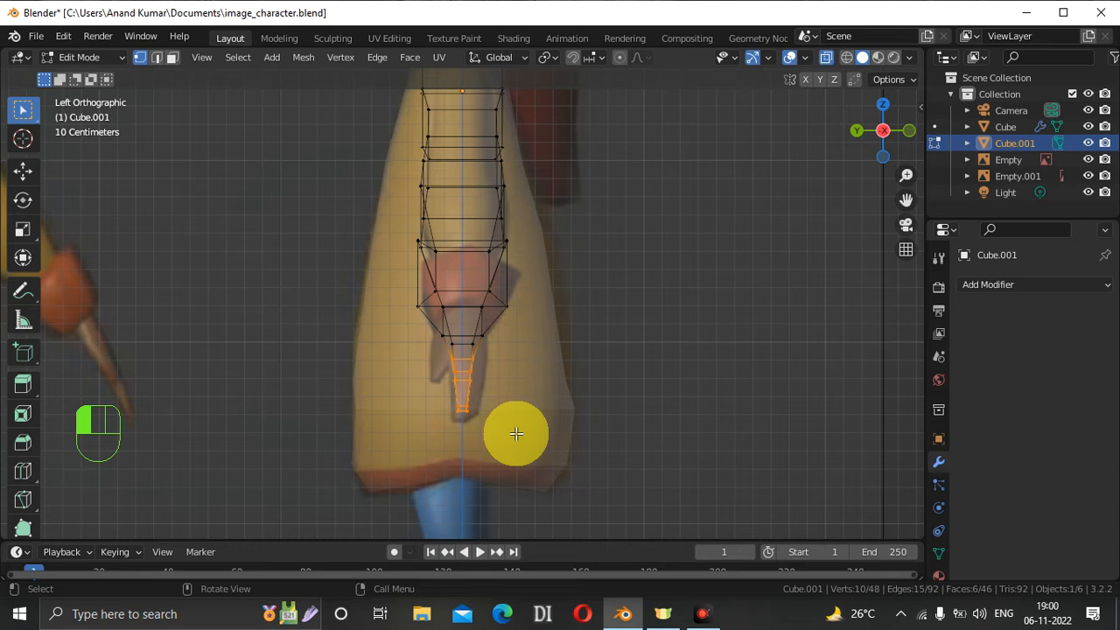
{"action": "key", "text": "s"}
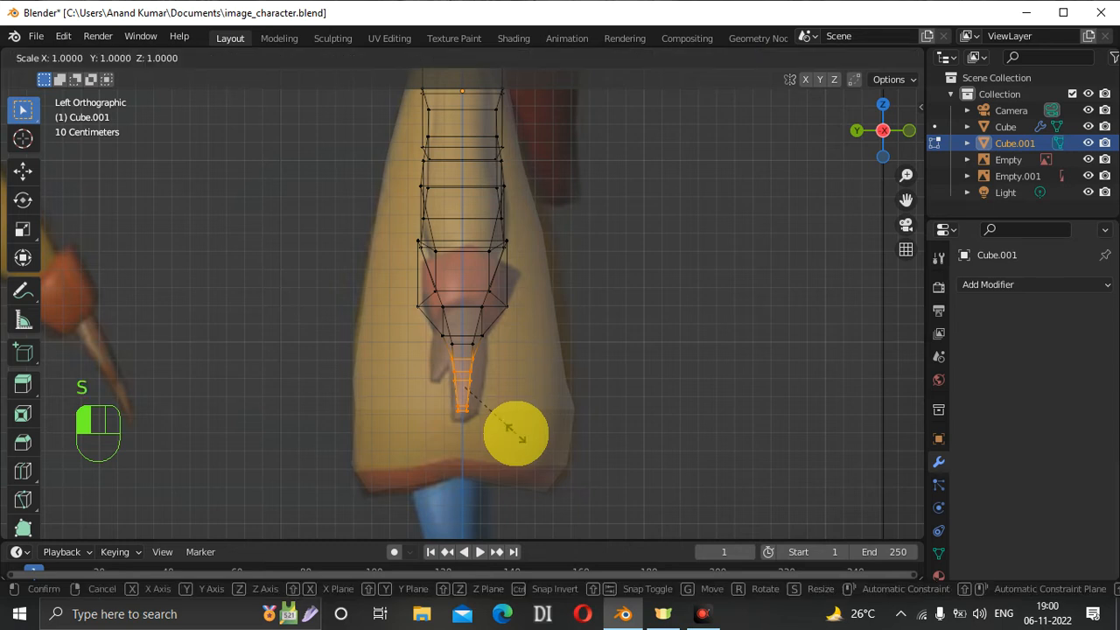
{"action": "key", "text": "y"}
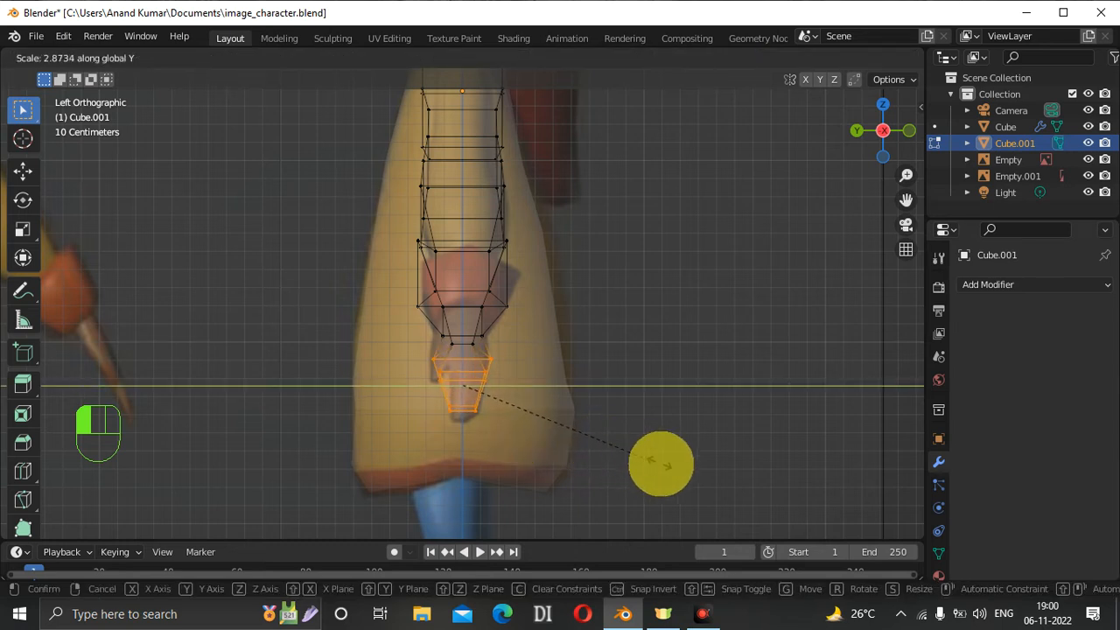
{"action": "left_click", "coordinate": [632, 462]}
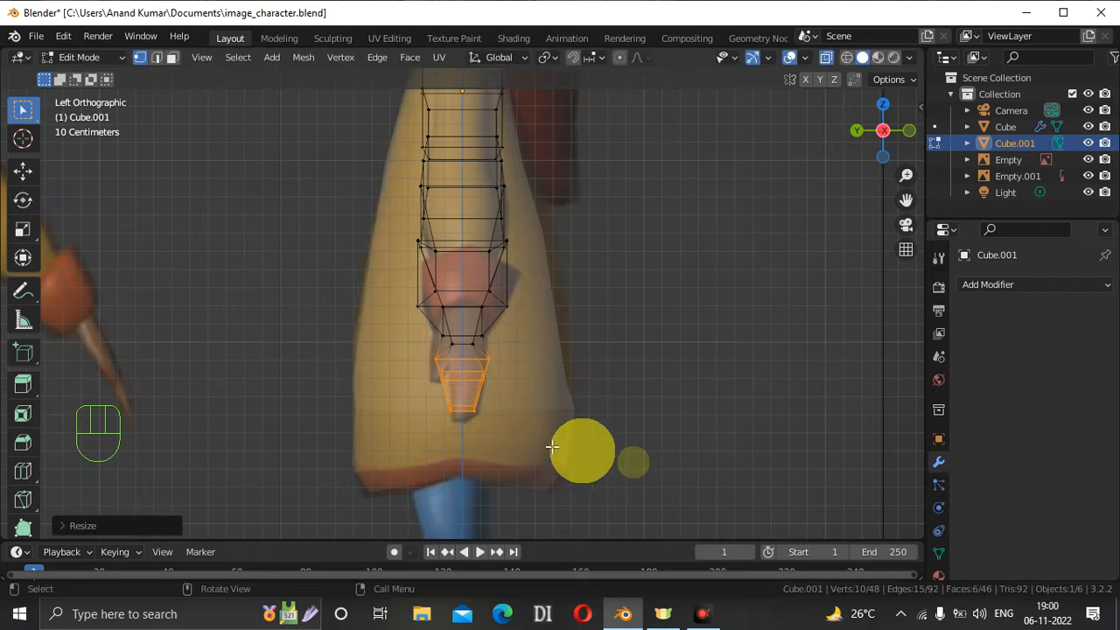
Split the fingertip end vertices off from the rest of the hand mesh, leaving their scale unchanged.
{"action": "left_click", "coordinate": [412, 408]}
{"action": "left_click_drag", "start_coordinate": [420, 388], "coordinate": [514, 430]}
{"action": "key", "text": "s"}
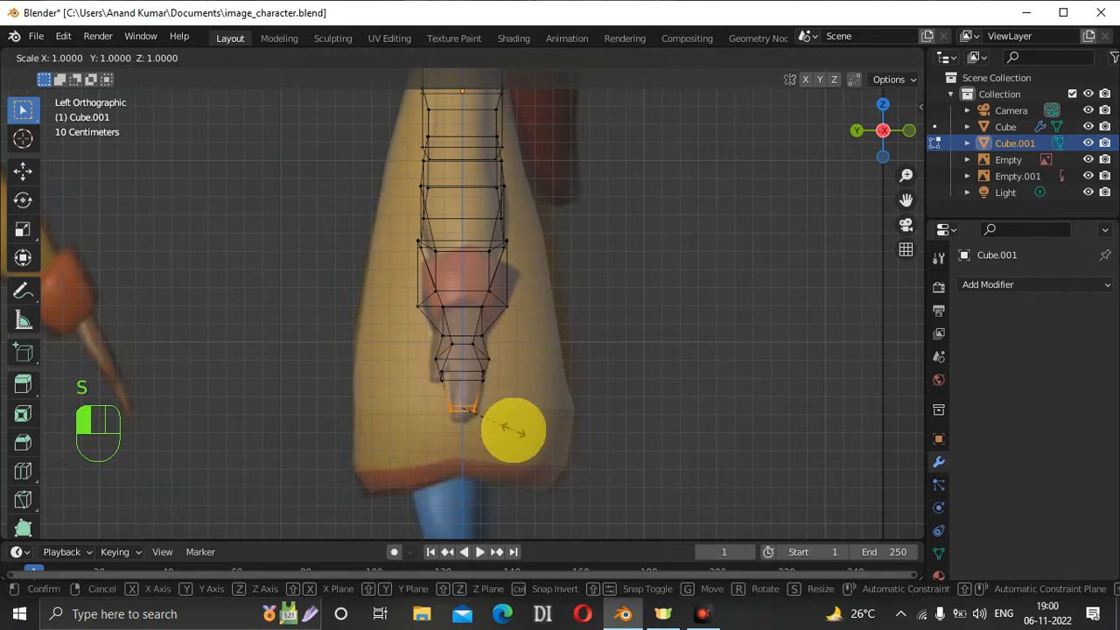
{"action": "left_click", "coordinate": [513, 430]}
{"action": "key", "text": "y"}
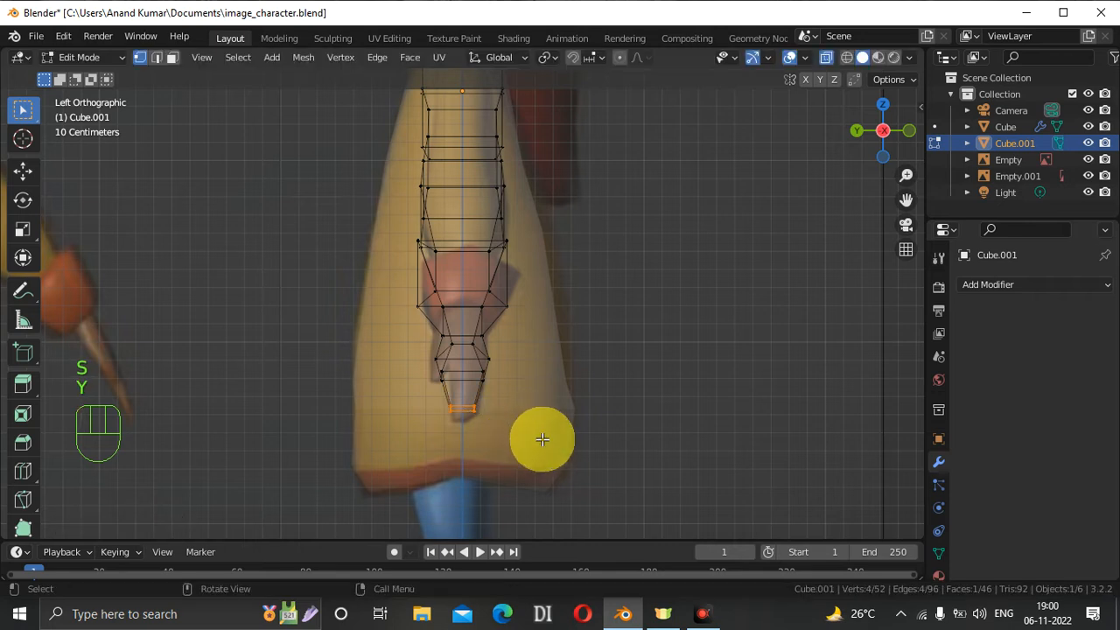
{"action": "left_click", "coordinate": [540, 437]}
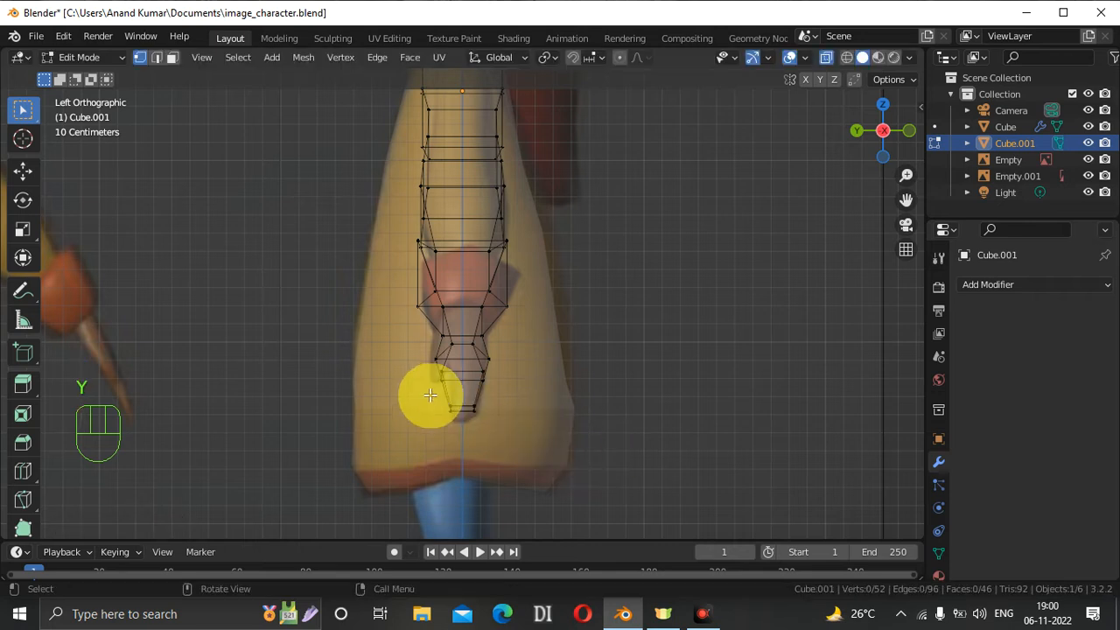
Scale up the lower finger vertices together with the fingertip along the Y axis.
{"action": "left_click_drag", "start_coordinate": [430, 372], "coordinate": [544, 452]}
{"action": "key", "text": "s"}
{"action": "key", "text": "y"}
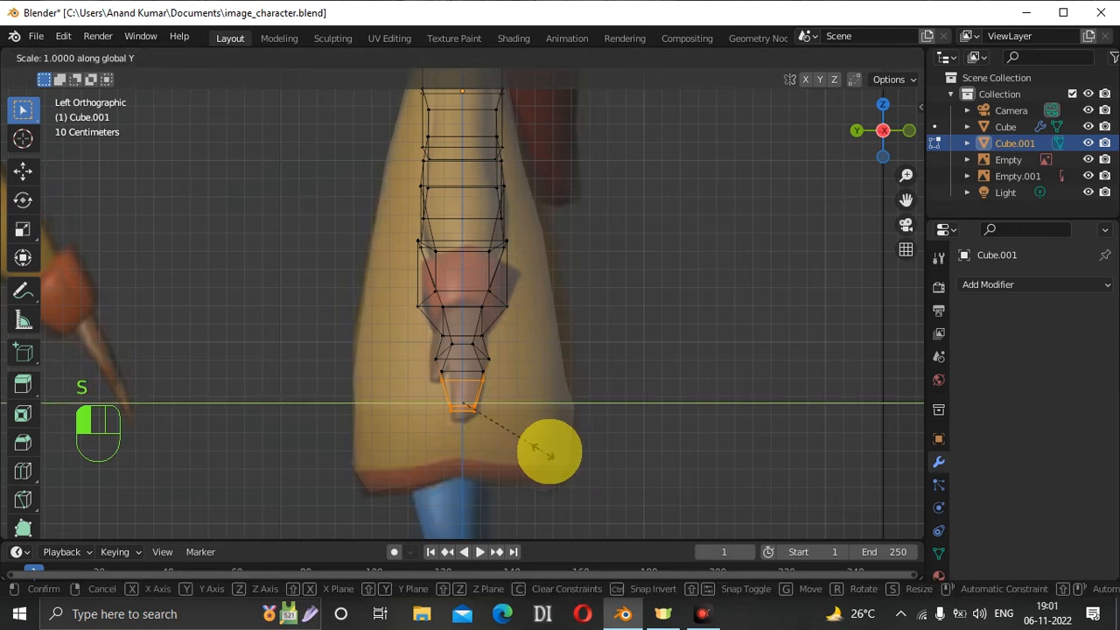
{"action": "left_click", "coordinate": [580, 461]}
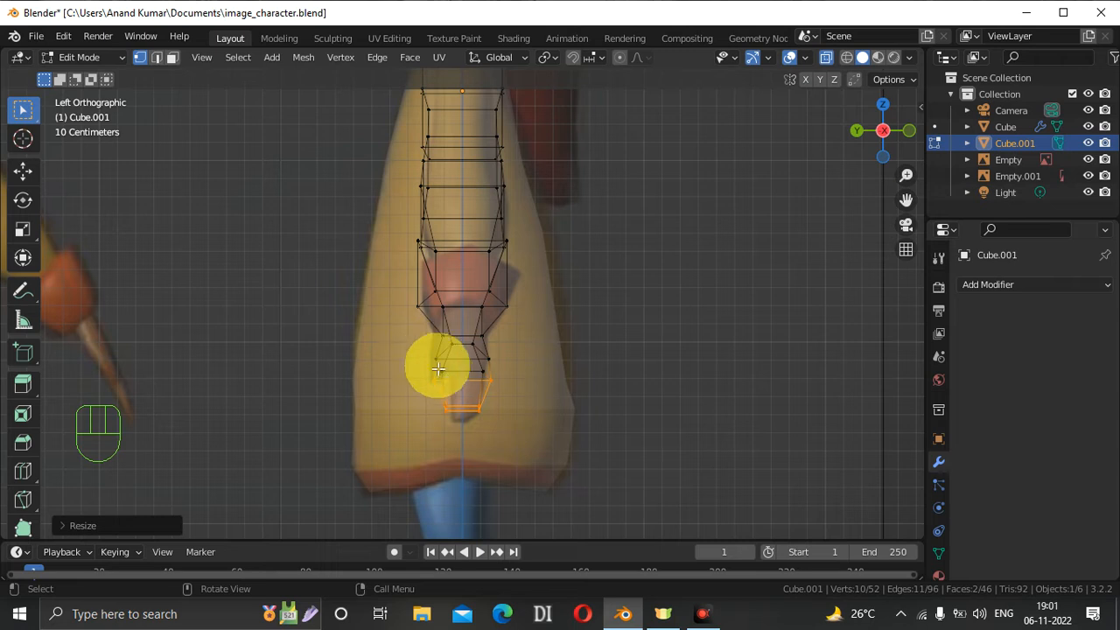
Scale only the fingertip end vertices along the Y axis to about 1.32.
{"action": "left_click", "coordinate": [443, 397]}
{"action": "left_click_drag", "start_coordinate": [423, 400], "coordinate": [531, 431]}
{"action": "key", "text": "s"}
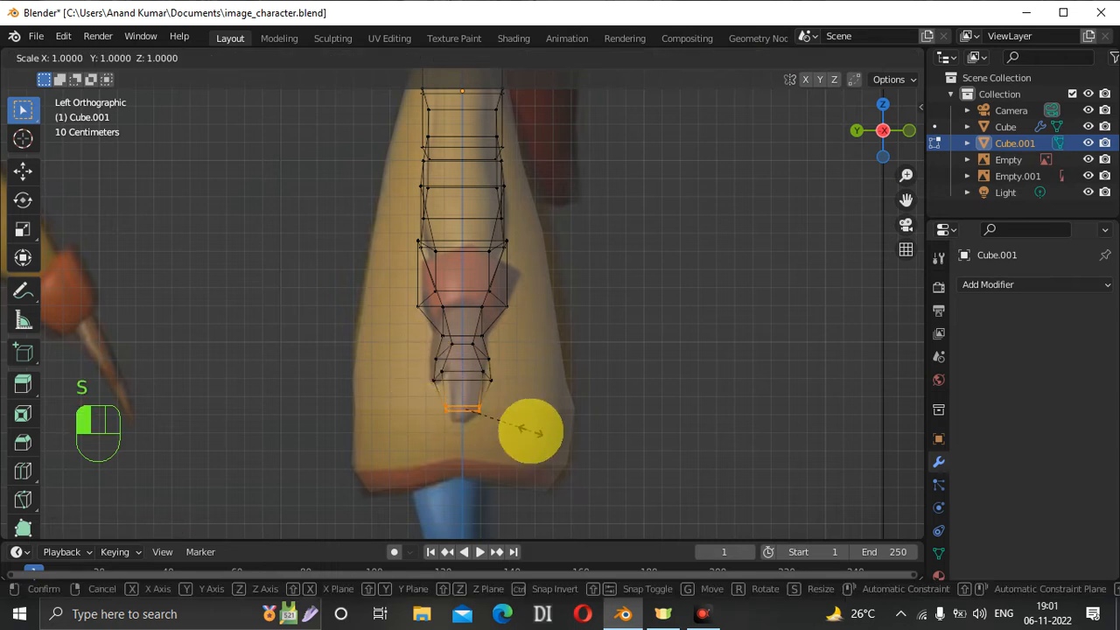
{"action": "key", "text": "y"}
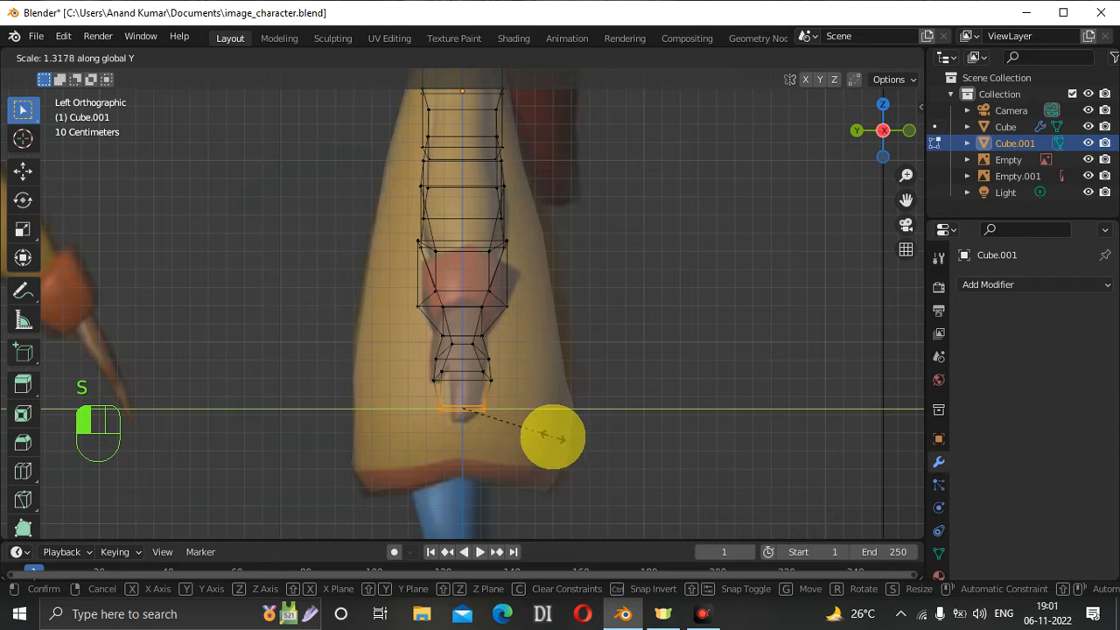
{"action": "left_click", "coordinate": [553, 437]}
Widen the narrow outer edge between palm and finger along the Y axis to line up with the neighbouring hand edges.
{"action": "left_click_drag", "start_coordinate": [426, 329], "coordinate": [499, 340]}
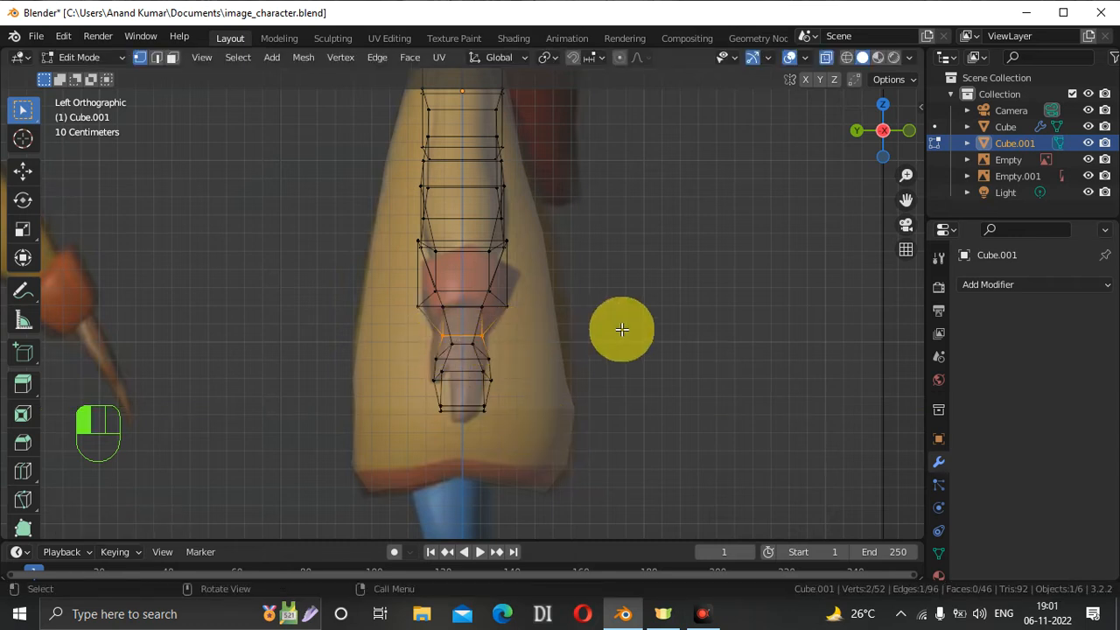
{"action": "mouse_move", "coordinate": [875, 135]}
{"action": "left_mouse_down"}
{"action": "mouse_move", "coordinate": [887, 131]}
{"action": "mouse_move", "coordinate": [20, 125]}
{"action": "mouse_move", "coordinate": [168, 138]}
{"action": "mouse_move", "coordinate": [883, 131]}
{"action": "left_mouse_up"}
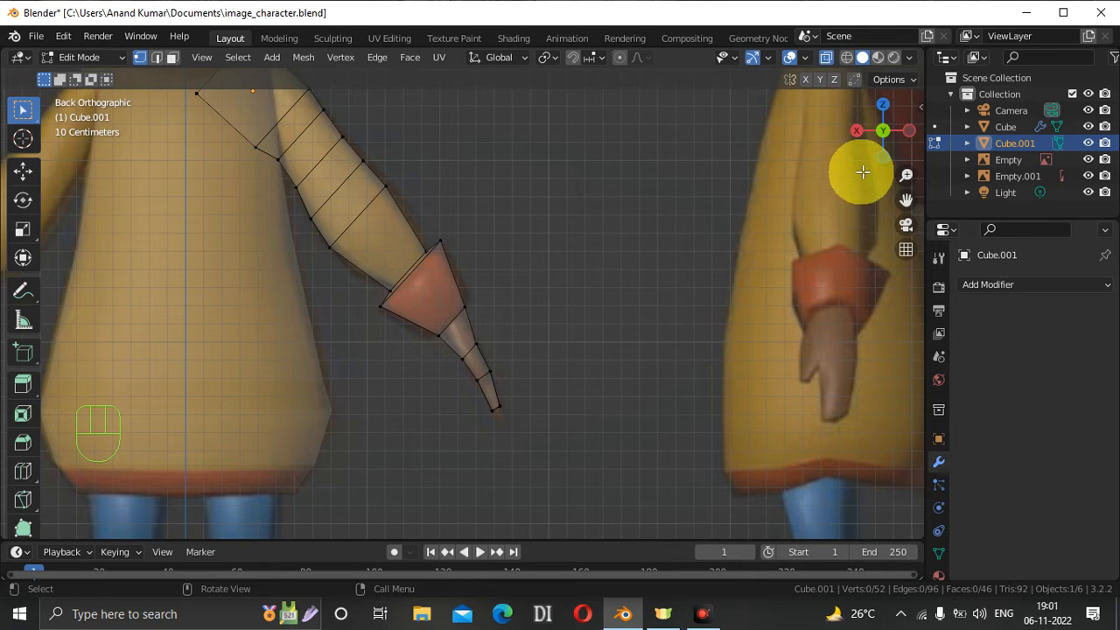
{"action": "key", "text": "alt+z"}
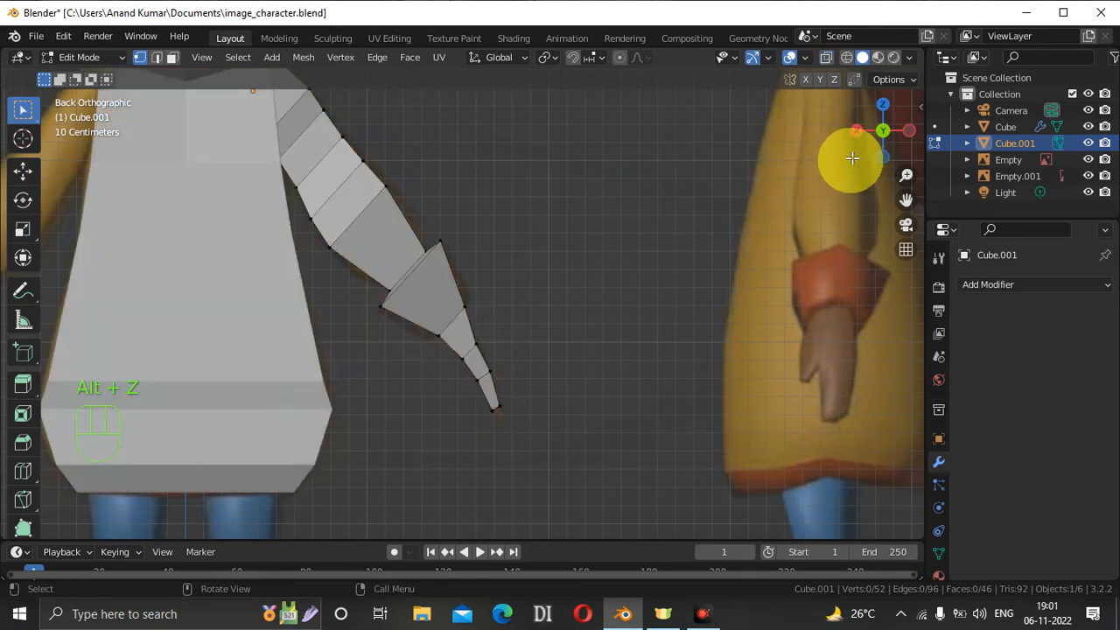
{"action": "left_click_drag", "start_coordinate": [867, 143], "coordinate": [673, 175]}
{"action": "left_click", "coordinate": [462, 348]}
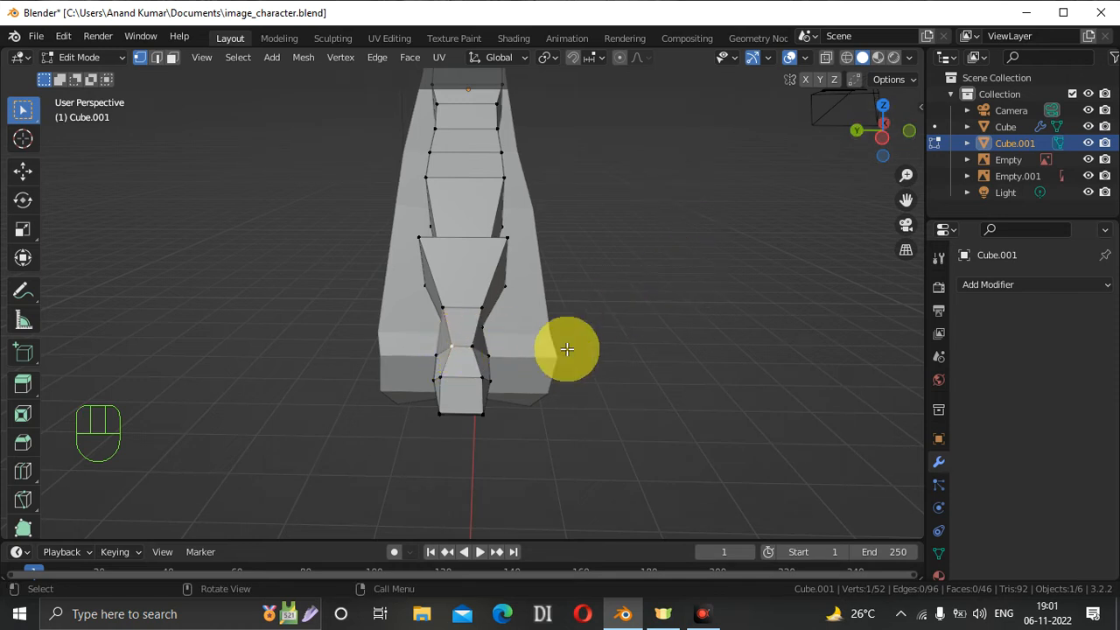
{"action": "left_click", "coordinate": [164, 57]}
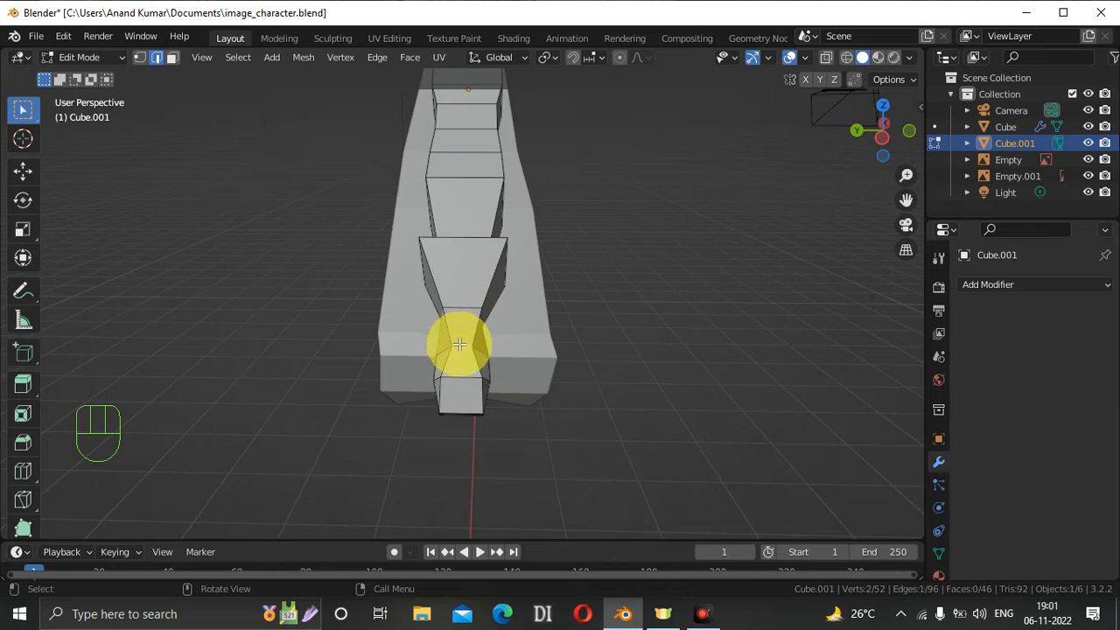
{"action": "key", "text": "s"}
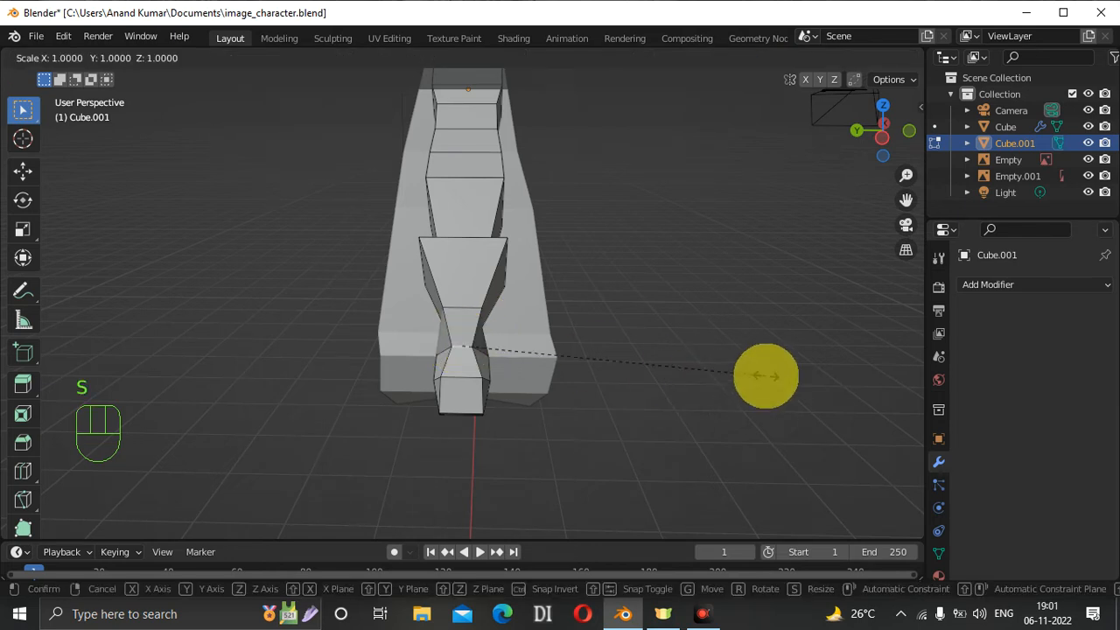
{"action": "key", "text": "y"}
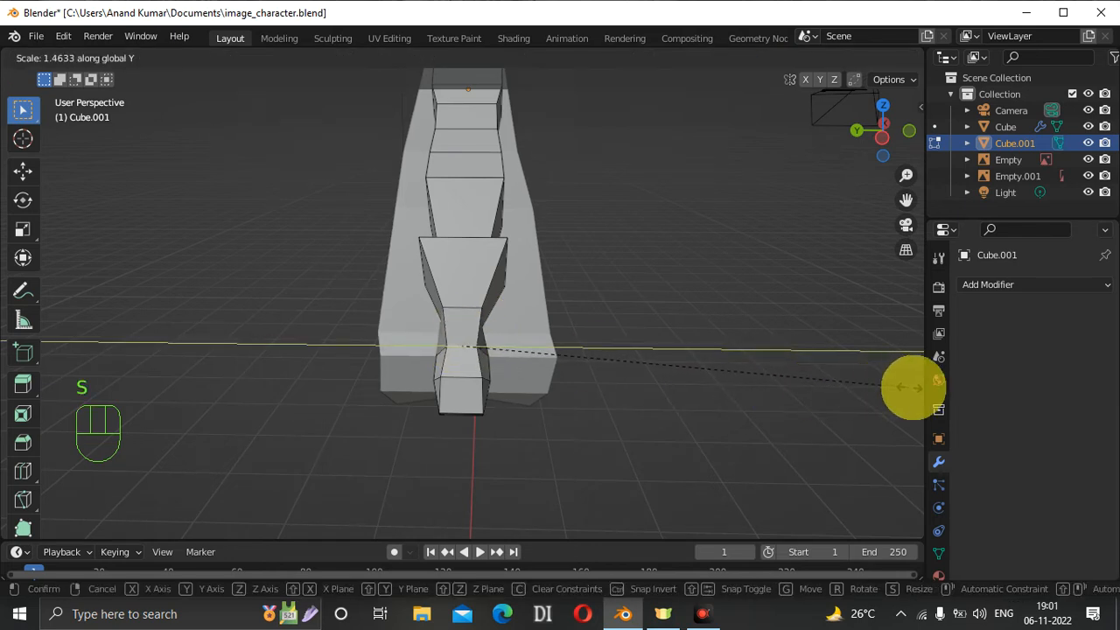
{"action": "left_click", "coordinate": [174, 411]}
{"action": "left_click_drag", "start_coordinate": [865, 142], "coordinate": [112, 122]}
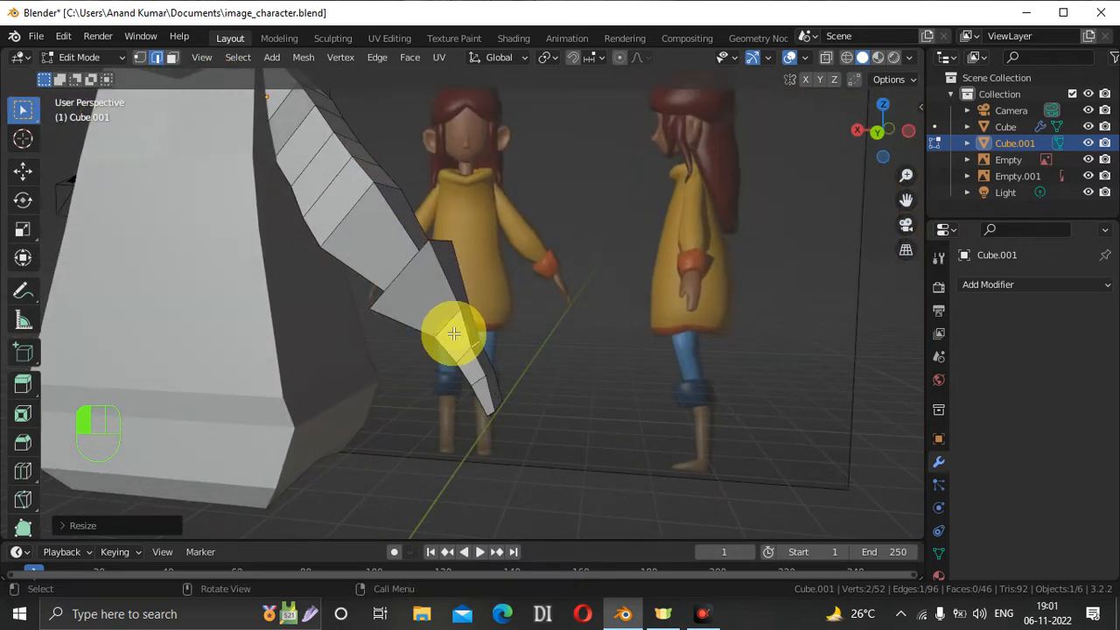
{"action": "left_click", "coordinate": [173, 58]}
{"action": "left_click", "coordinate": [445, 335]}
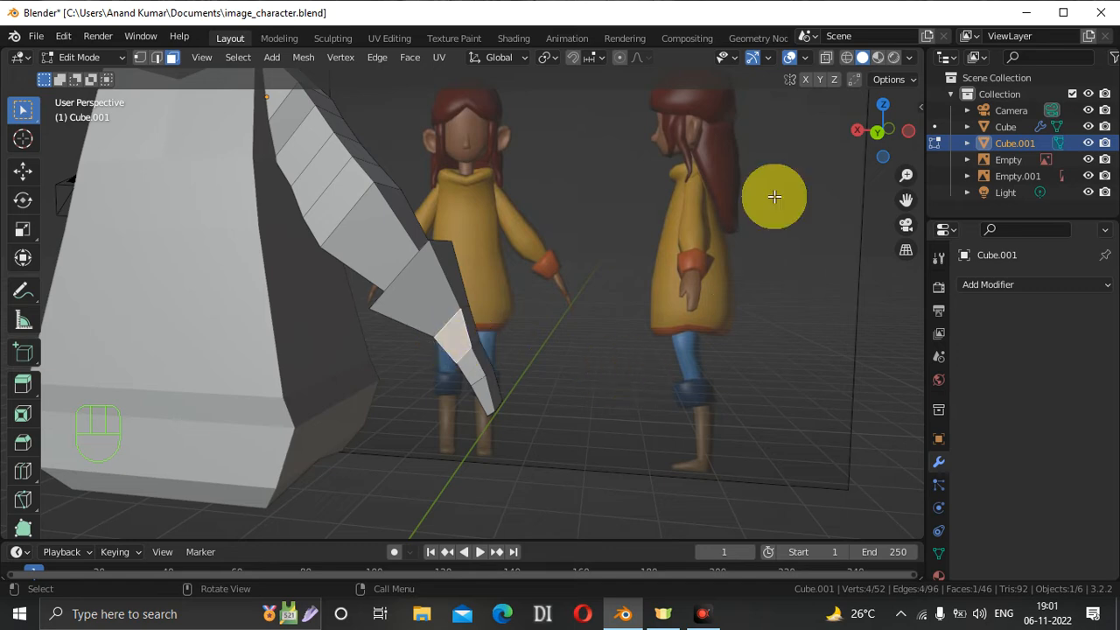
{"action": "mouse_move", "coordinate": [862, 138]}
{"action": "left_mouse_down"}
{"action": "mouse_move", "coordinate": [757, 145]}
{"action": "mouse_move", "coordinate": [725, 167]}
{"action": "mouse_move", "coordinate": [877, 142]}
{"action": "left_mouse_up"}
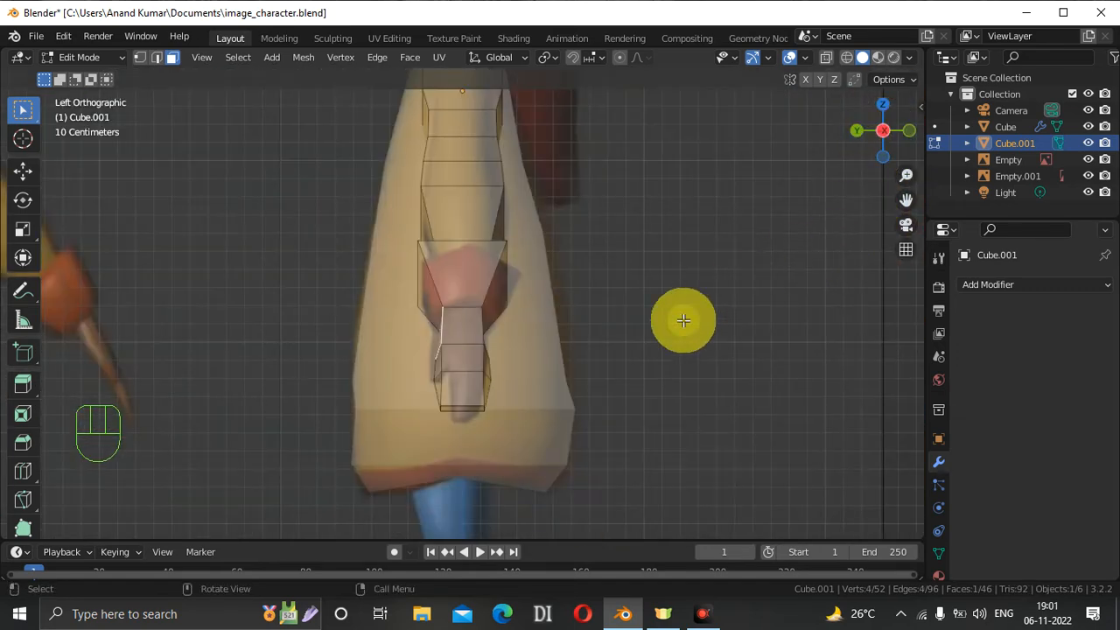
{"action": "left_click", "coordinate": [434, 317]}
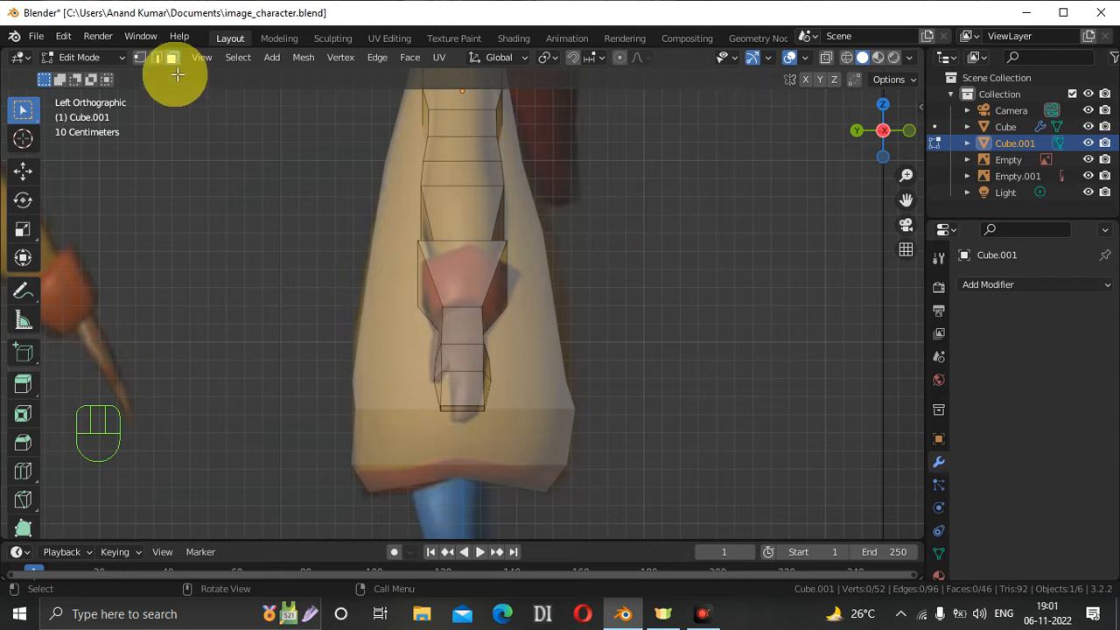
Widen the upper palm vertices just below the cuff by scaling them about 1.37 along the Y axis.
{"action": "left_click", "coordinate": [139, 57]}
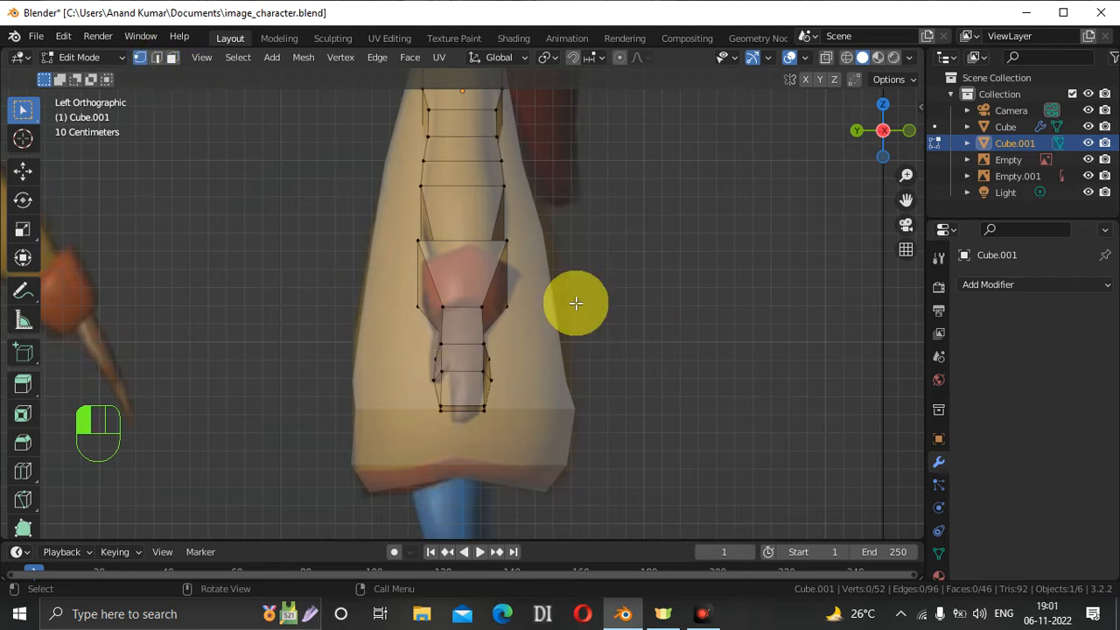
{"action": "left_click_drag", "start_coordinate": [867, 143], "coordinate": [864, 209]}
{"action": "key", "text": "alt+z"}
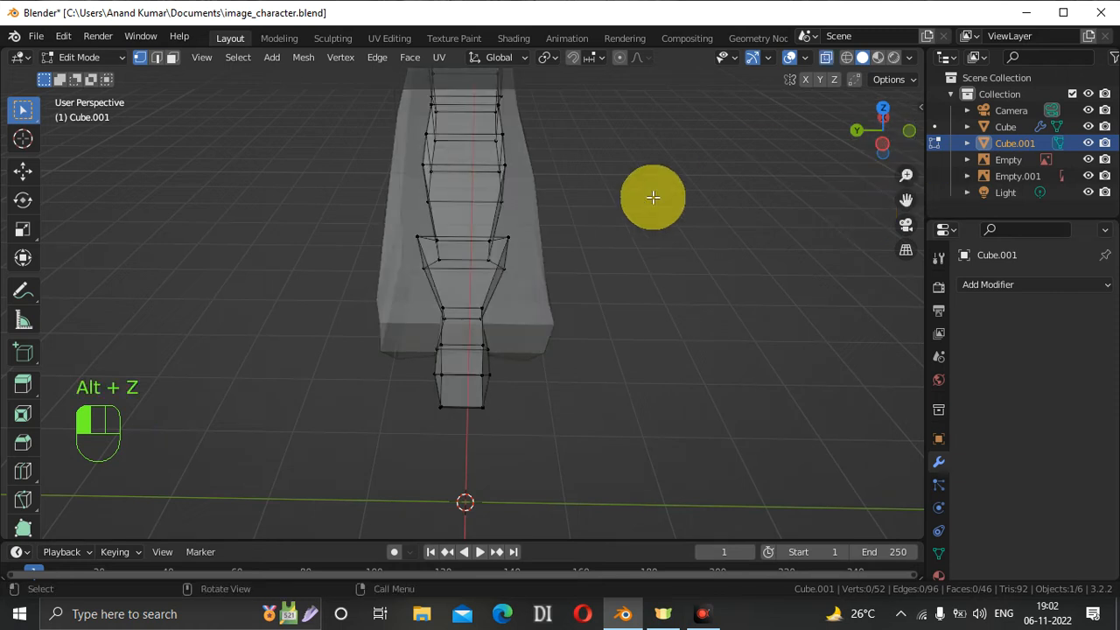
{"action": "left_click_drag", "start_coordinate": [428, 299], "coordinate": [539, 345]}
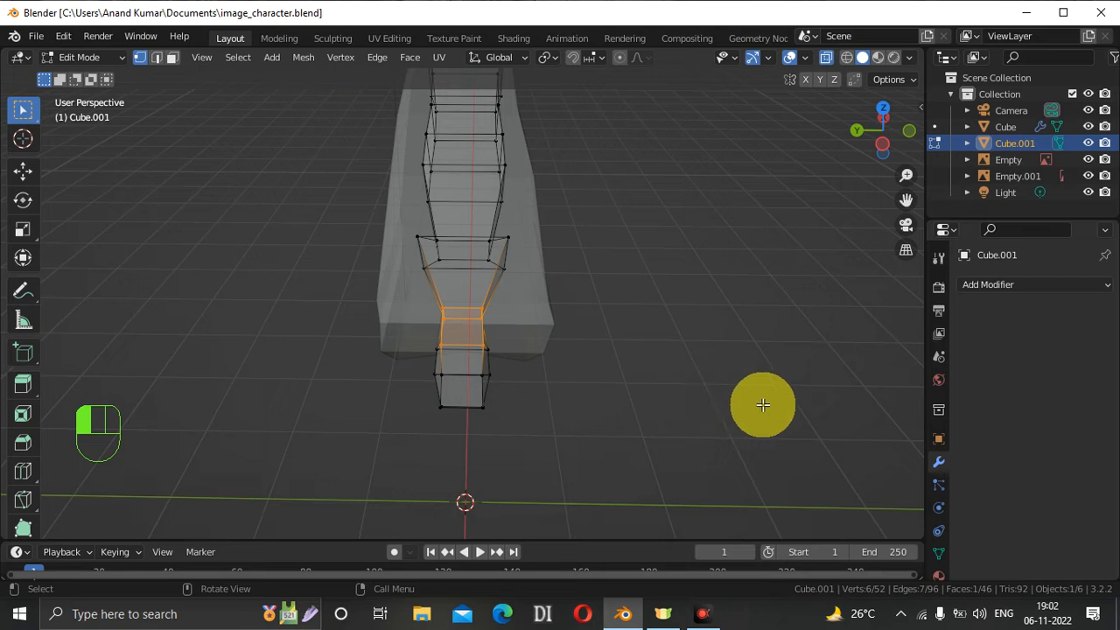
{"action": "key", "text": "s"}
{"action": "key", "text": "y"}
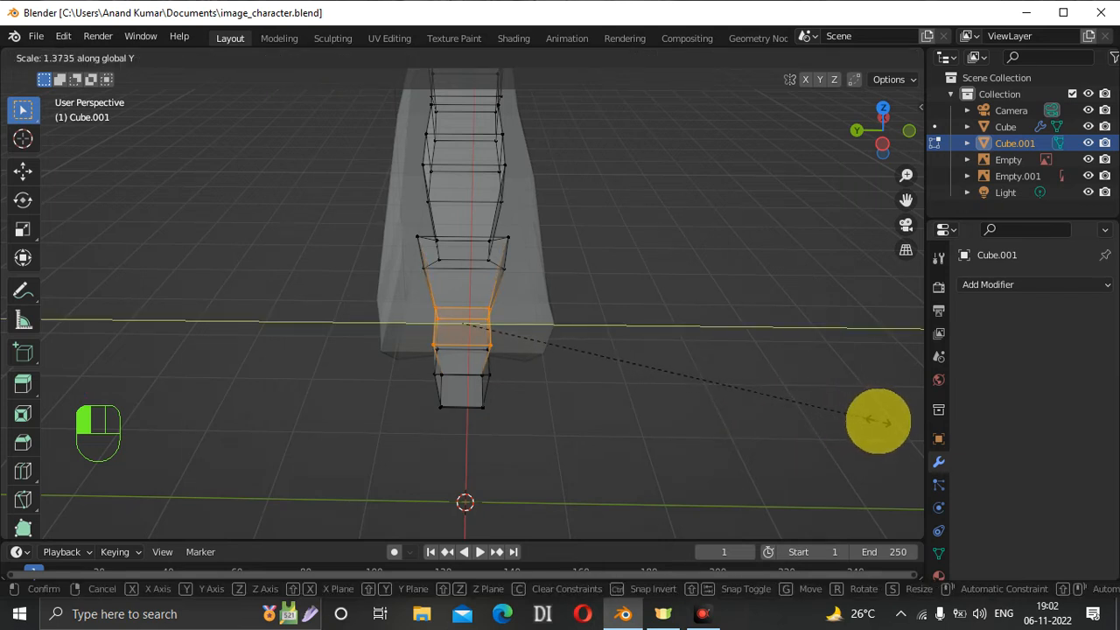
{"action": "left_click", "coordinate": [870, 419]}
{"action": "left_click_drag", "start_coordinate": [869, 140], "coordinate": [104, 77]}
{"action": "left_click", "coordinate": [761, 275]}
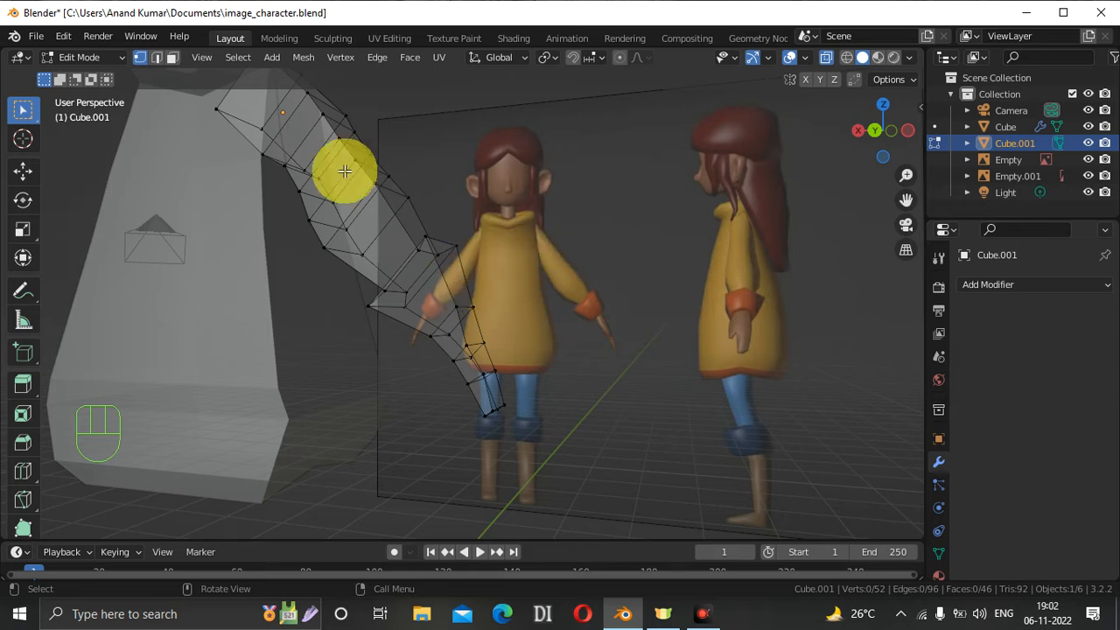
Extrude the side face of the palm just below the cuff outward to start the thumb.
{"action": "key", "text": "alt"}
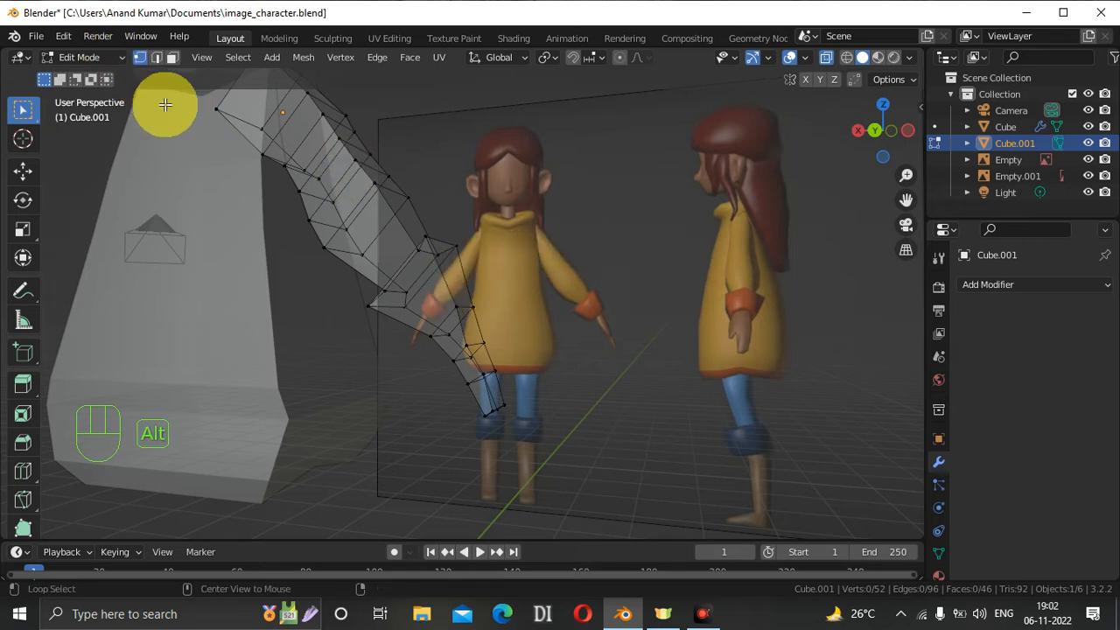
{"action": "key", "text": "alt+z"}
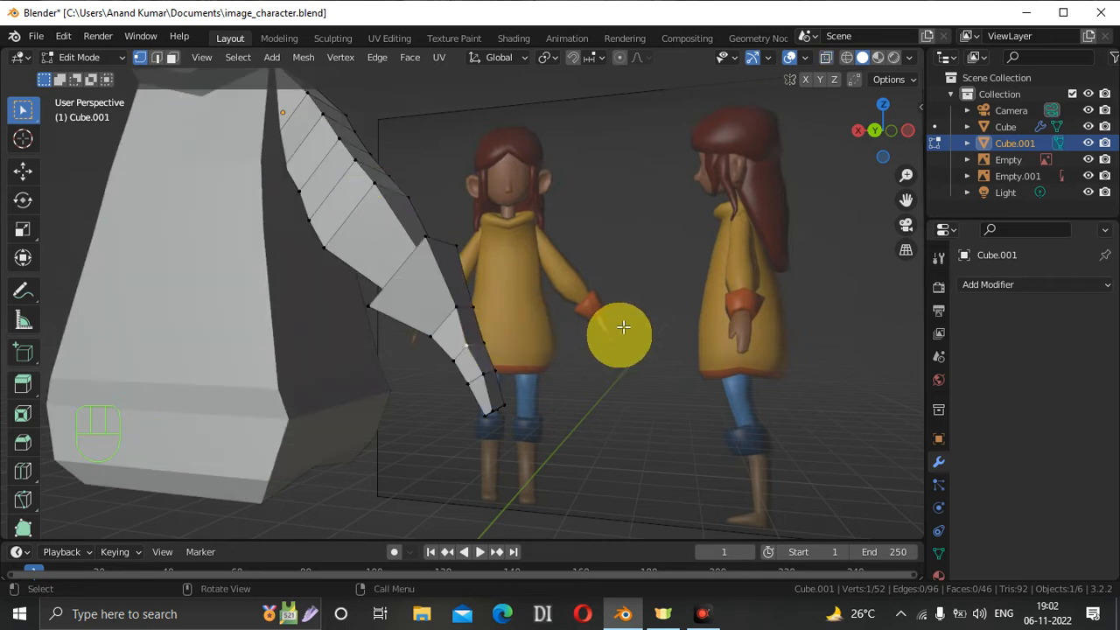
{"action": "left_click", "coordinate": [172, 57]}
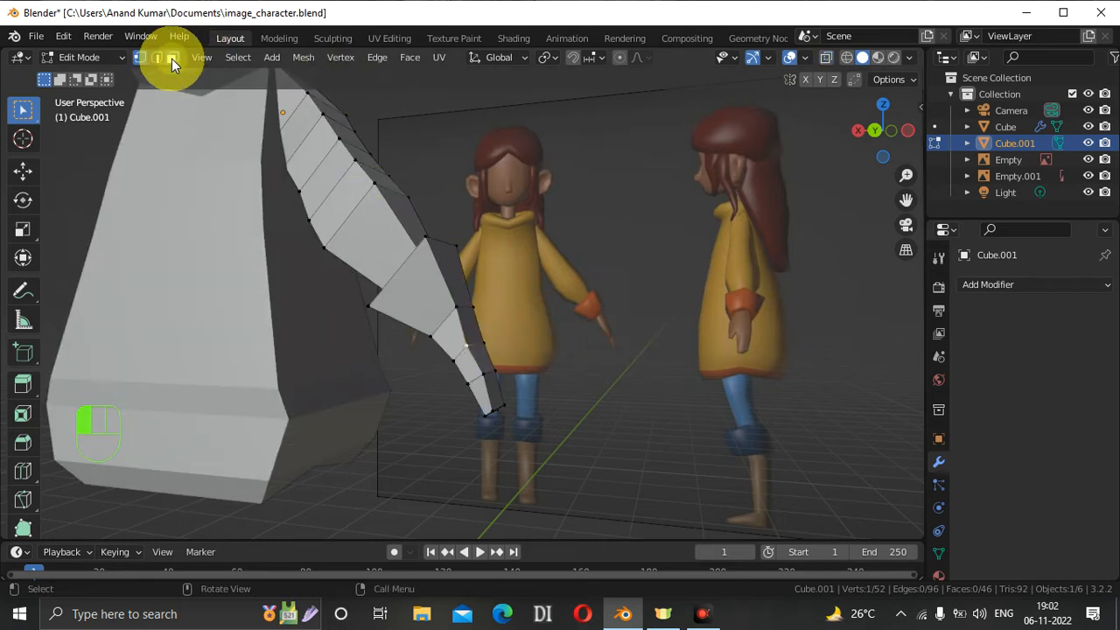
{"action": "left_click", "coordinate": [451, 337]}
{"action": "key", "text": "e"}
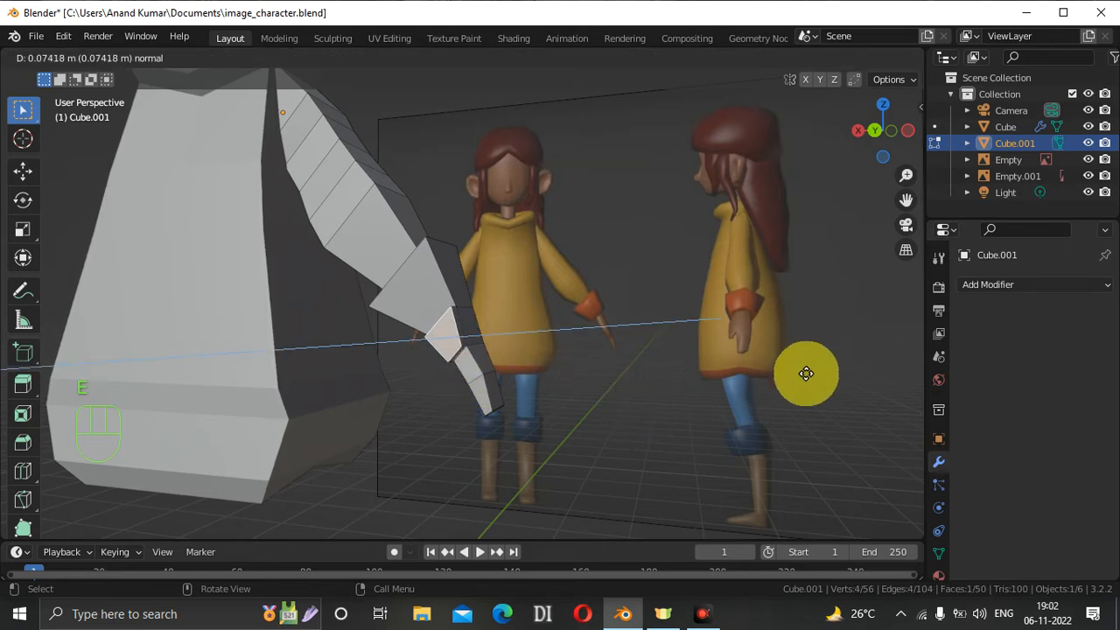
{"action": "left_click", "coordinate": [806, 371]}
Scale down the extruded thumb face uniformly, checking it against the side reference.
{"action": "left_click", "coordinate": [880, 127]}
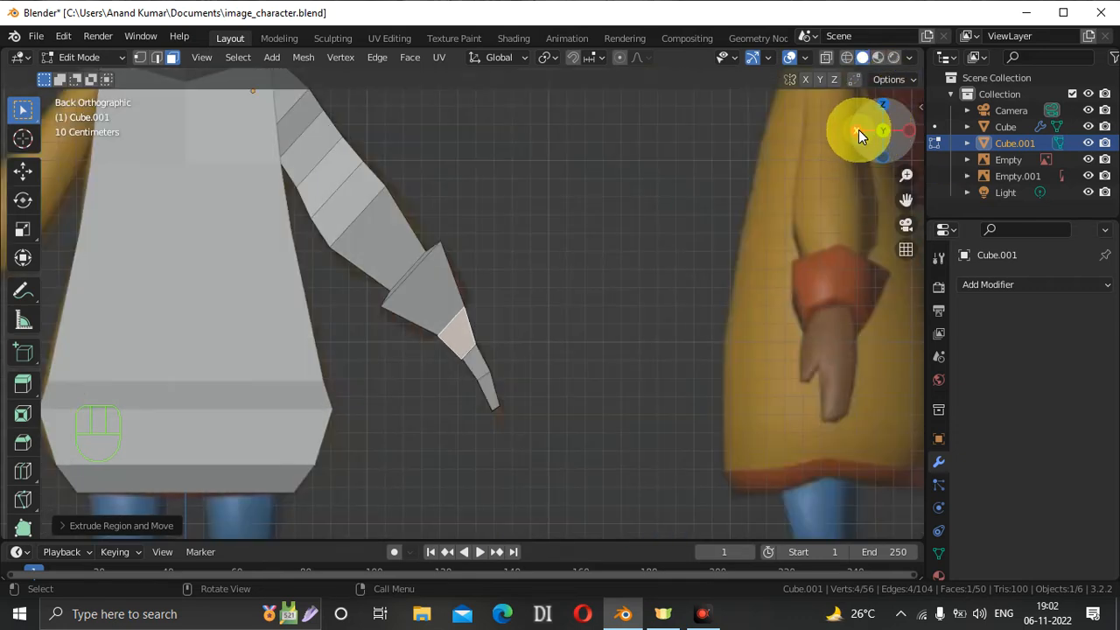
{"action": "left_click", "coordinate": [858, 130]}
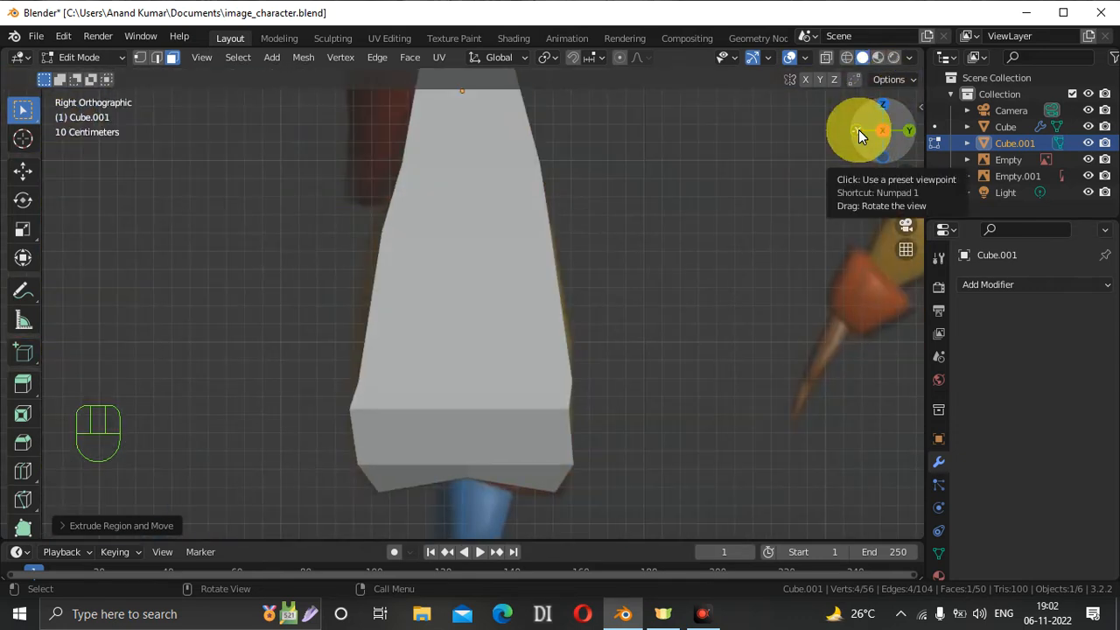
{"action": "left_click", "coordinate": [890, 128]}
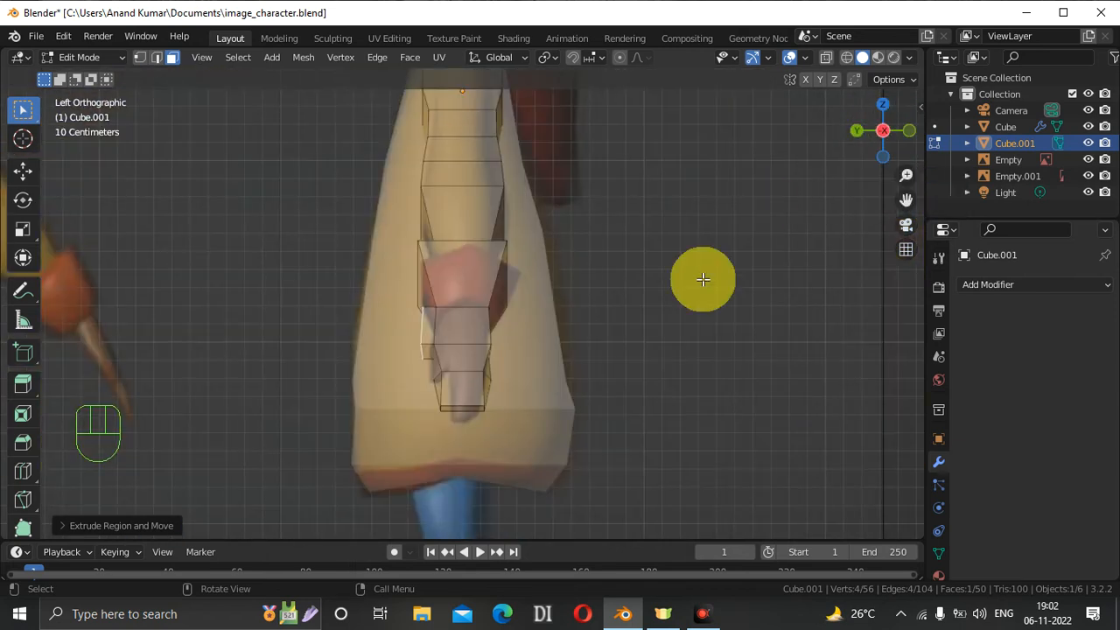
{"action": "key", "text": "s"}
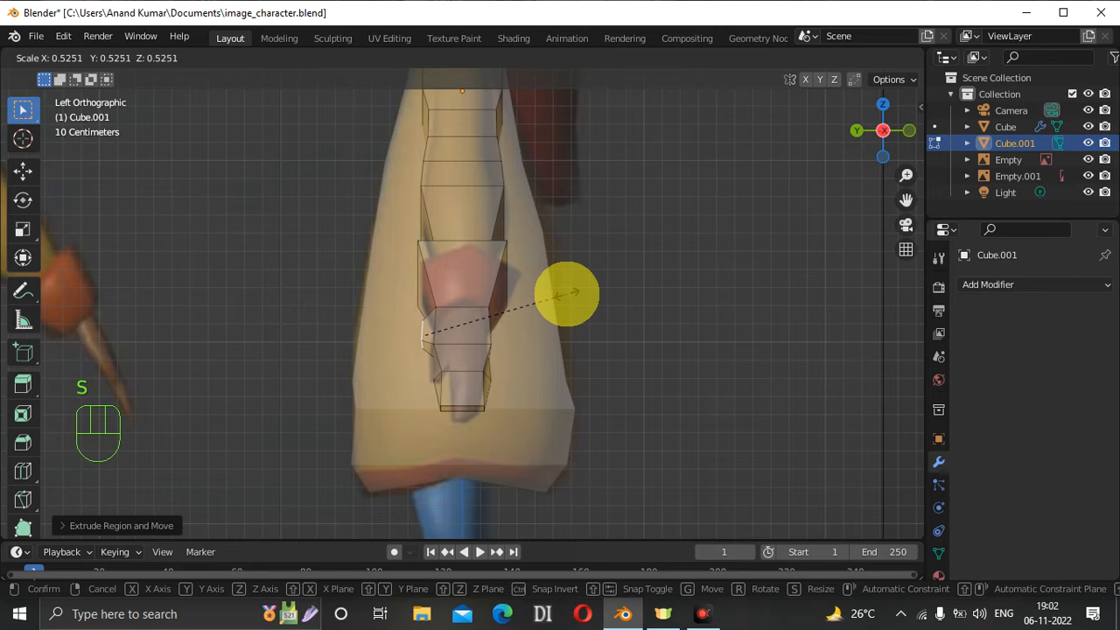
{"action": "left_click", "coordinate": [649, 315]}
{"action": "key", "text": "r"}
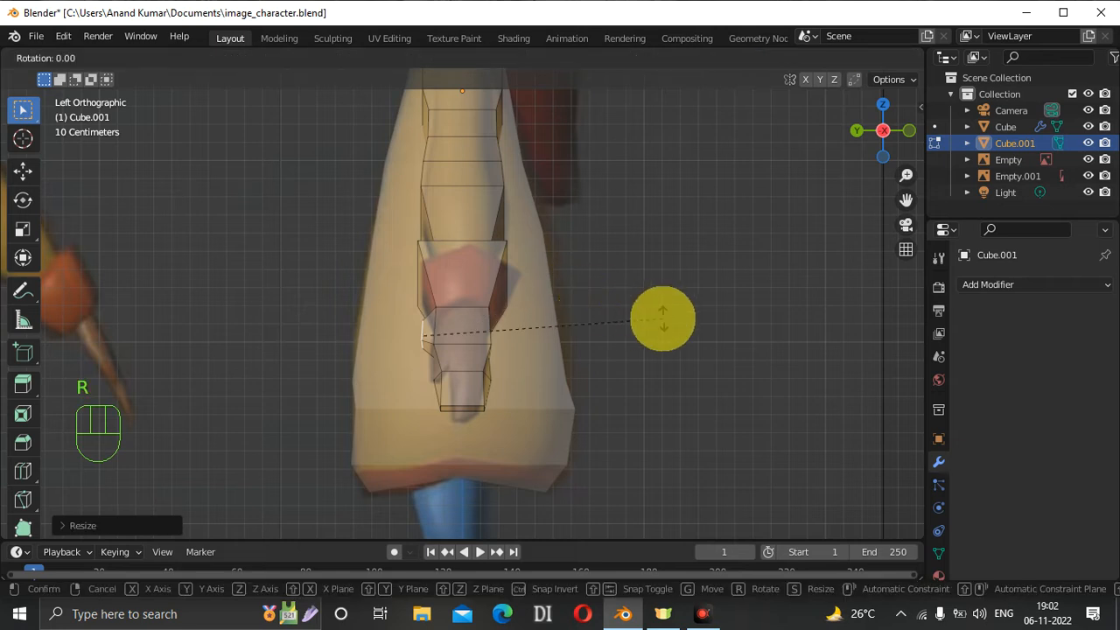
{"action": "key", "text": "y"}
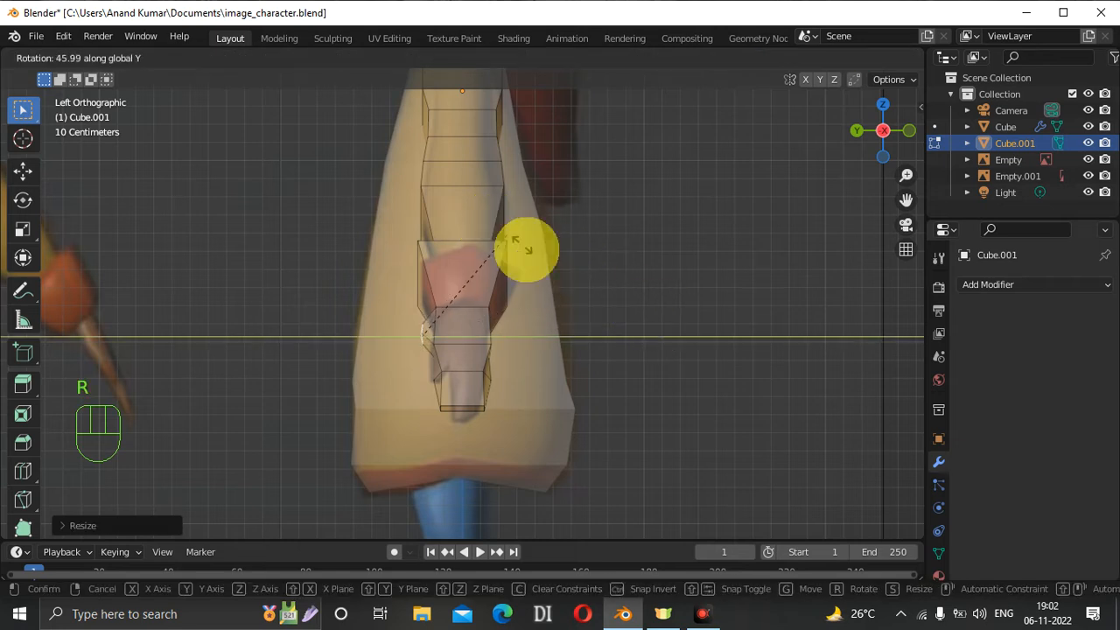
{"action": "right_click", "coordinate": [572, 295]}
{"action": "key", "text": "ctrl+z"}
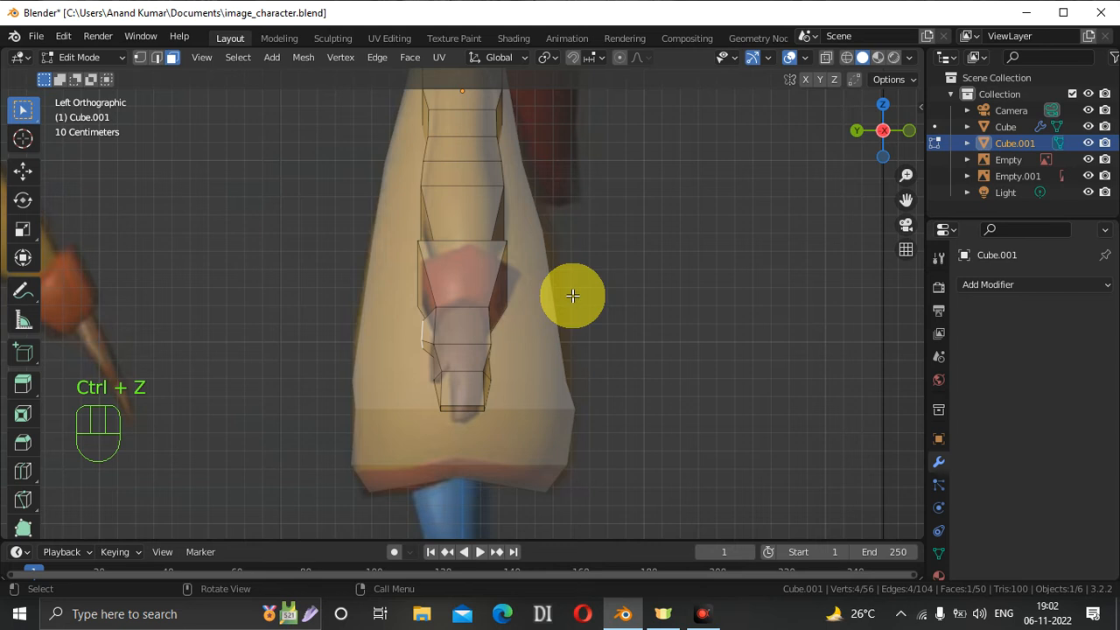
Rotate the extruded thumb face about the global Y axis to follow the slant of the hand.
{"action": "key", "text": "r"}
{"action": "key", "text": "y"}
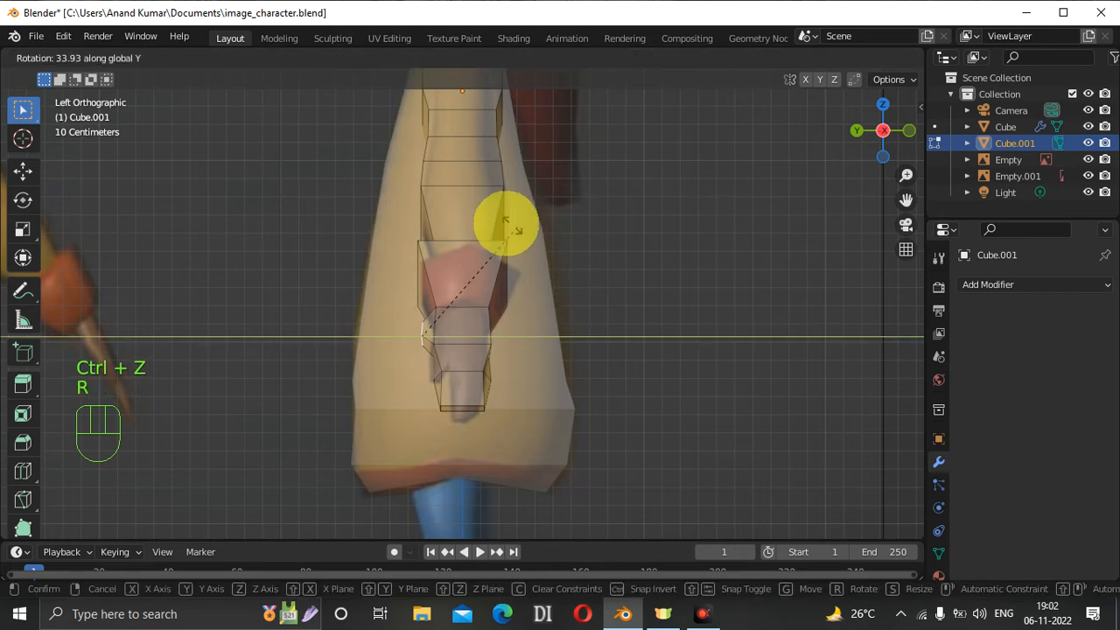
{"action": "left_click", "coordinate": [537, 280]}
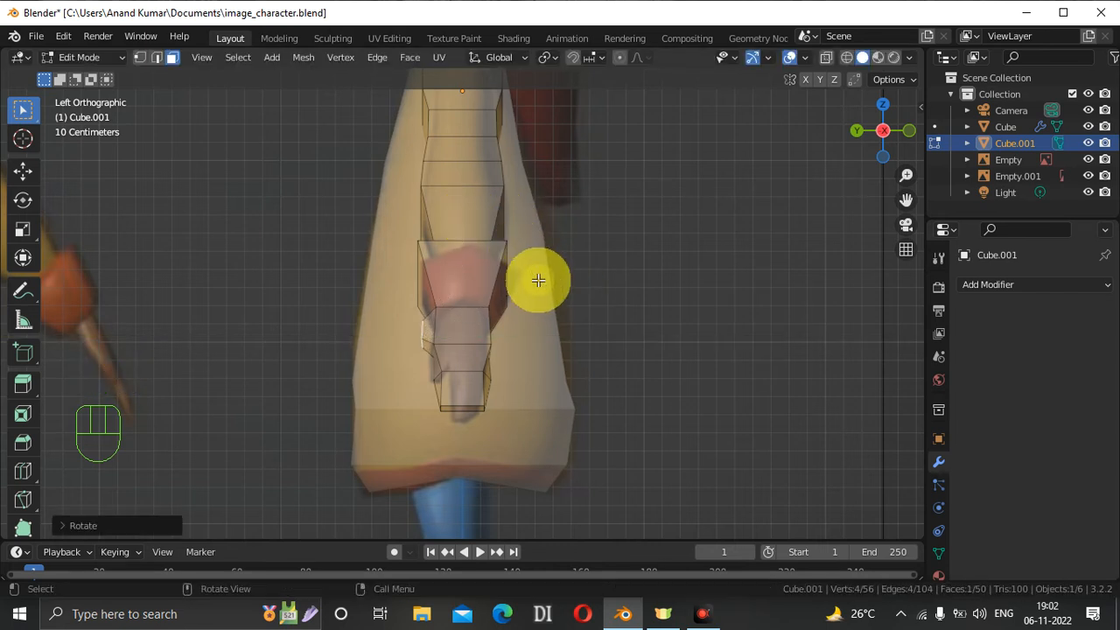
Rotate the extruded thumb face about the global X axis so that it points downward.
{"action": "left_click_drag", "start_coordinate": [867, 137], "coordinate": [857, 200]}
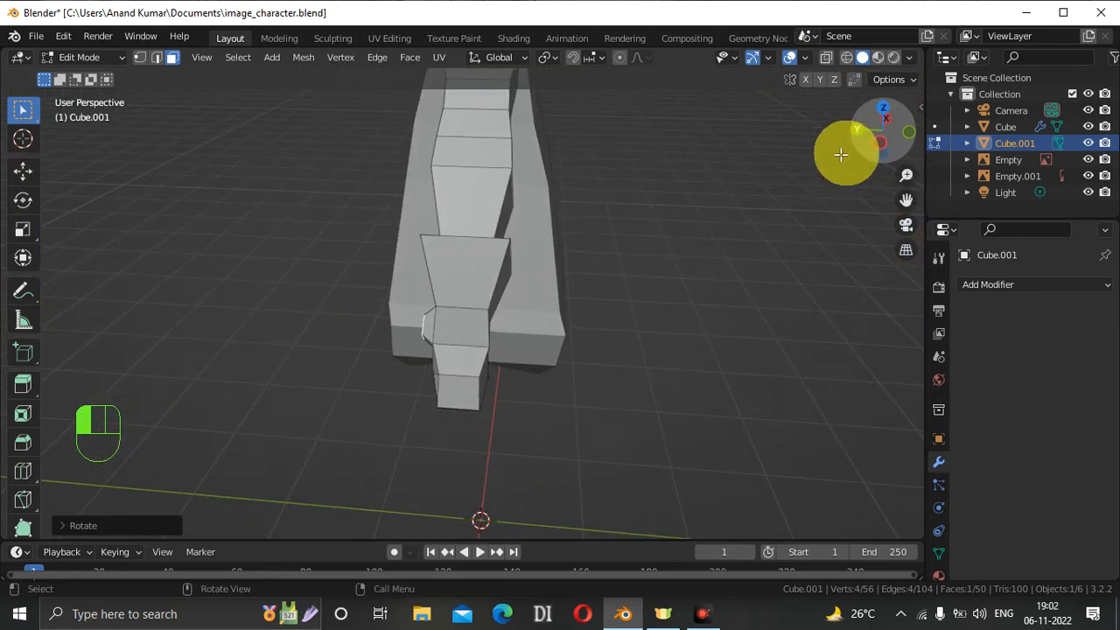
{"action": "mouse_move", "coordinate": [857, 140]}
{"action": "left_mouse_down"}
{"action": "mouse_move", "coordinate": [892, 154]}
{"action": "mouse_move", "coordinate": [861, 140]}
{"action": "left_mouse_up"}
{"action": "key", "text": "r"}
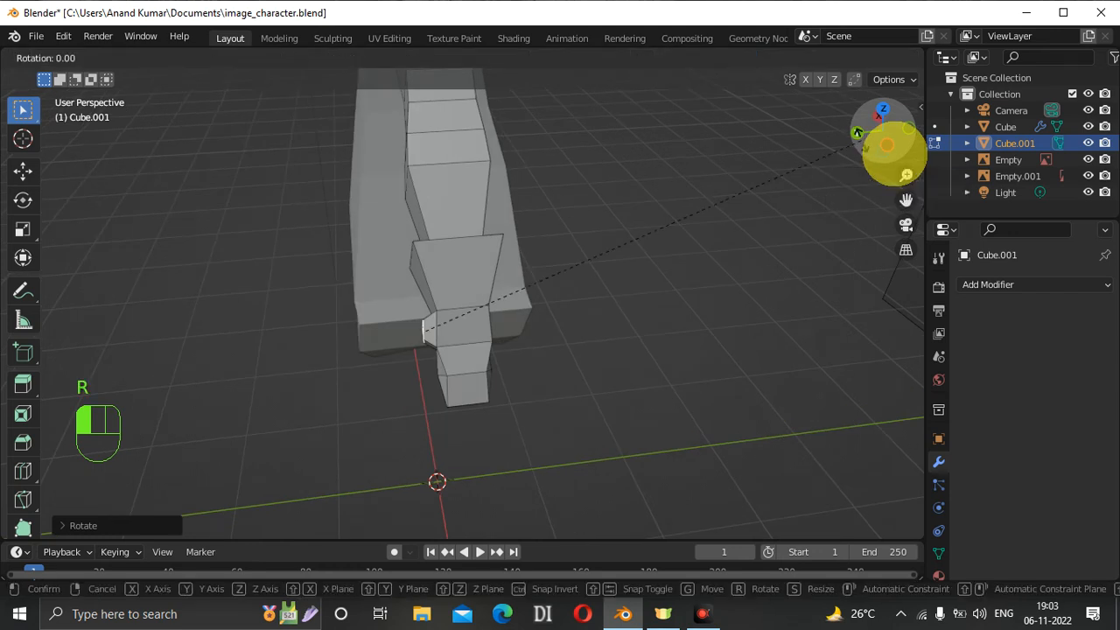
{"action": "key", "text": "x"}
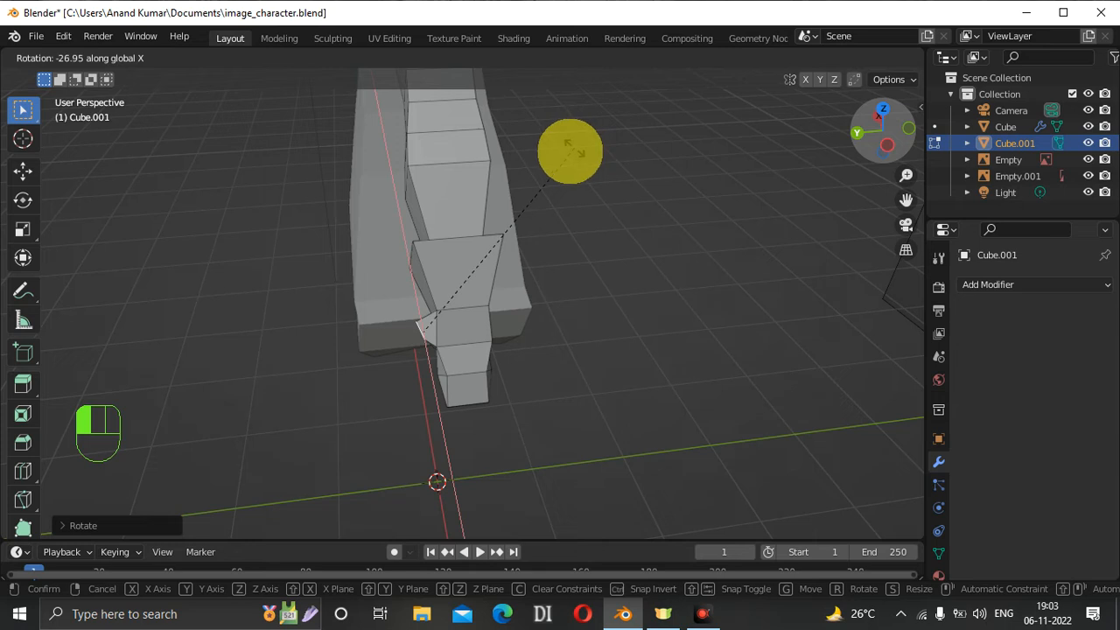
{"action": "left_click", "coordinate": [529, 182]}
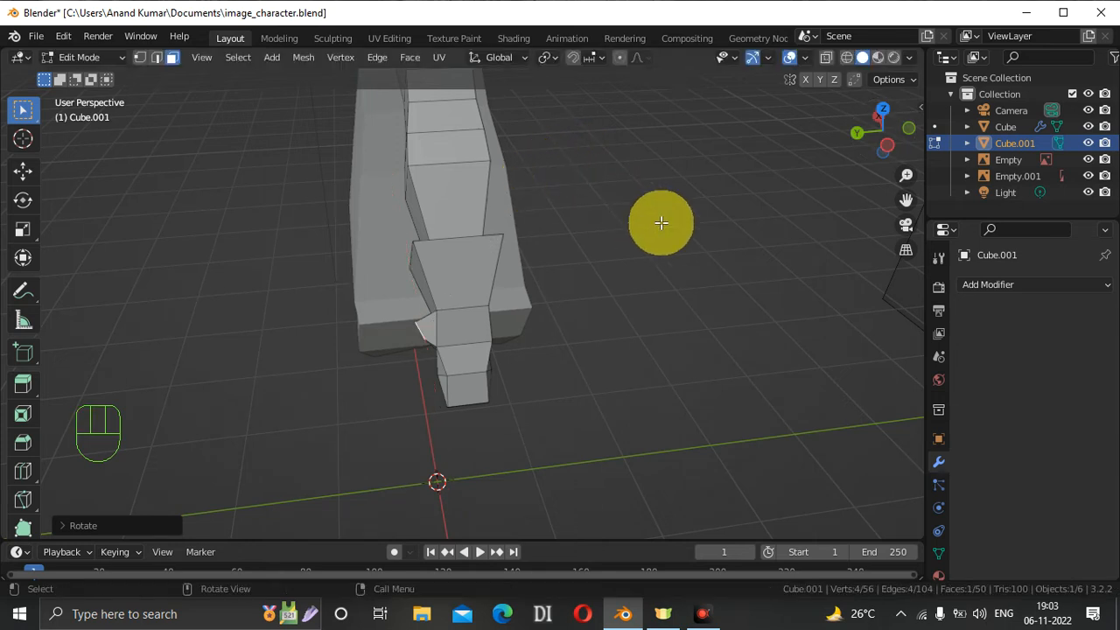
Move the thumb face about -0.034 m along Y, and shift it slightly down and outward.
{"action": "key", "text": "g"}
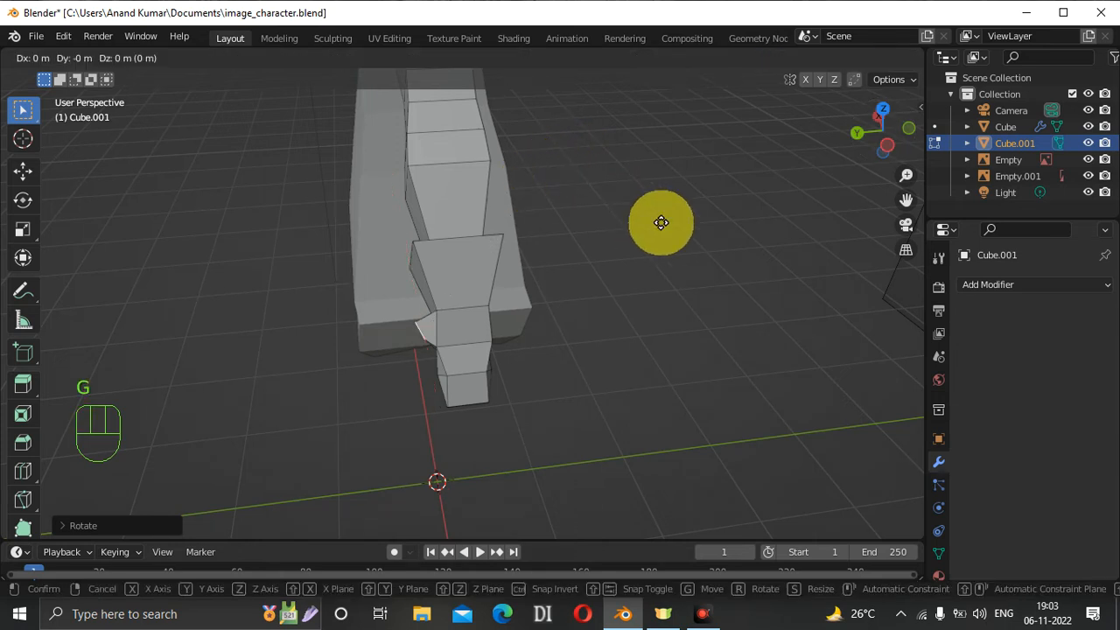
{"action": "key", "text": "y"}
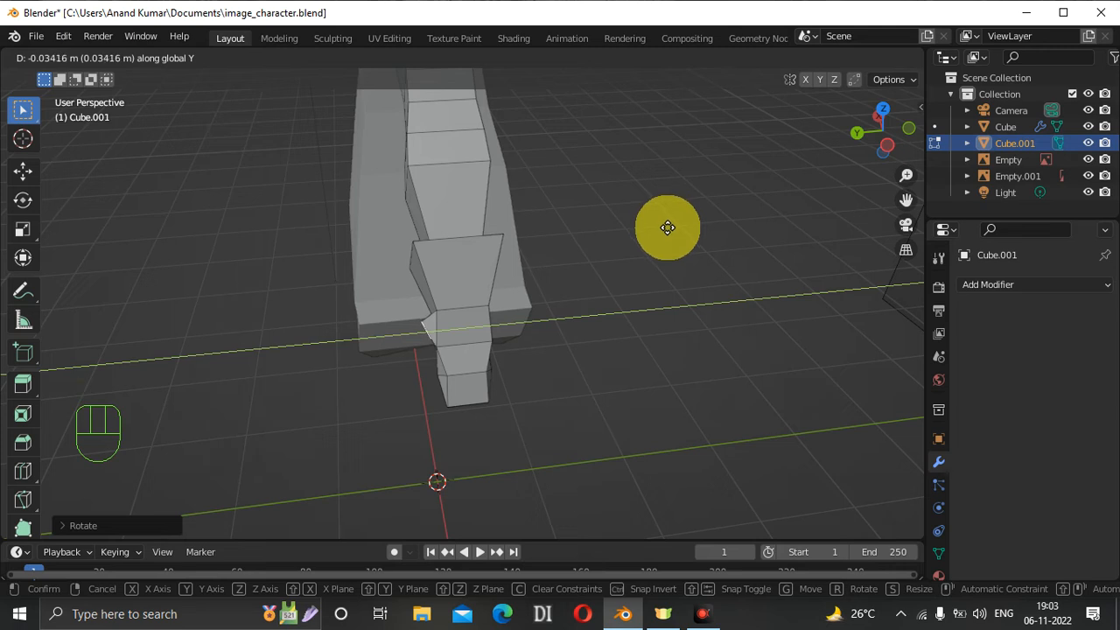
{"action": "left_click", "coordinate": [668, 228]}
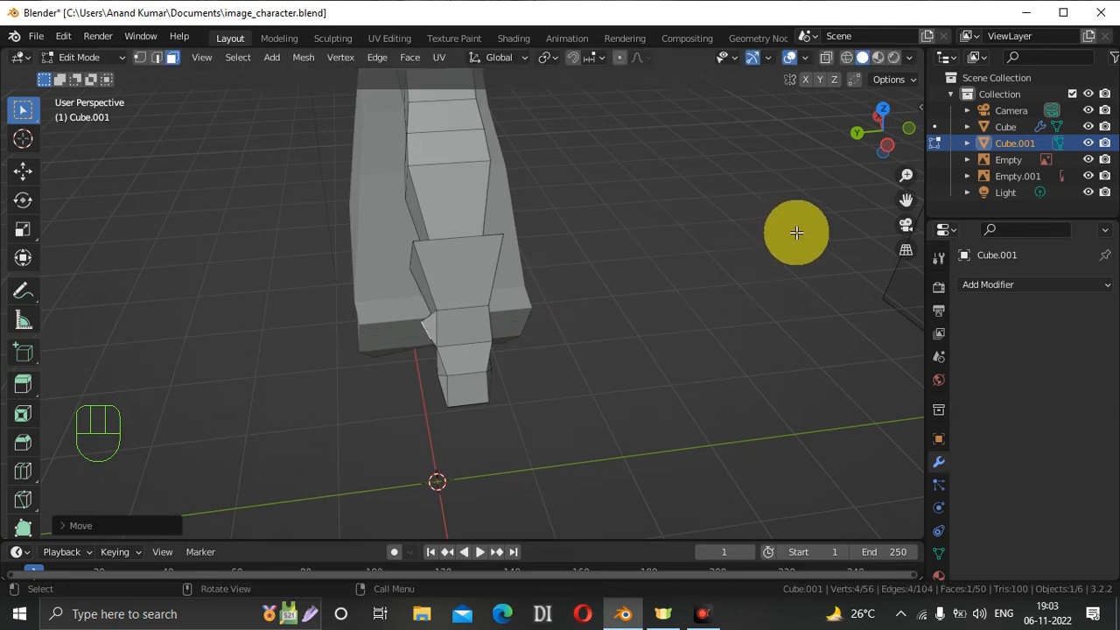
{"action": "key", "text": "g"}
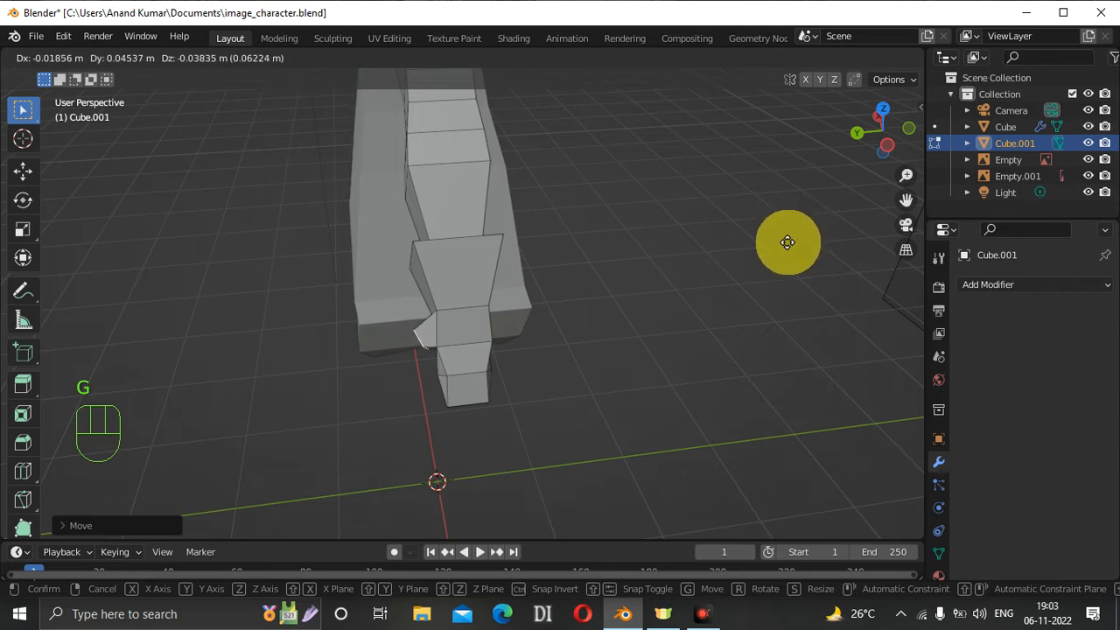
{"action": "left_click", "coordinate": [792, 238]}
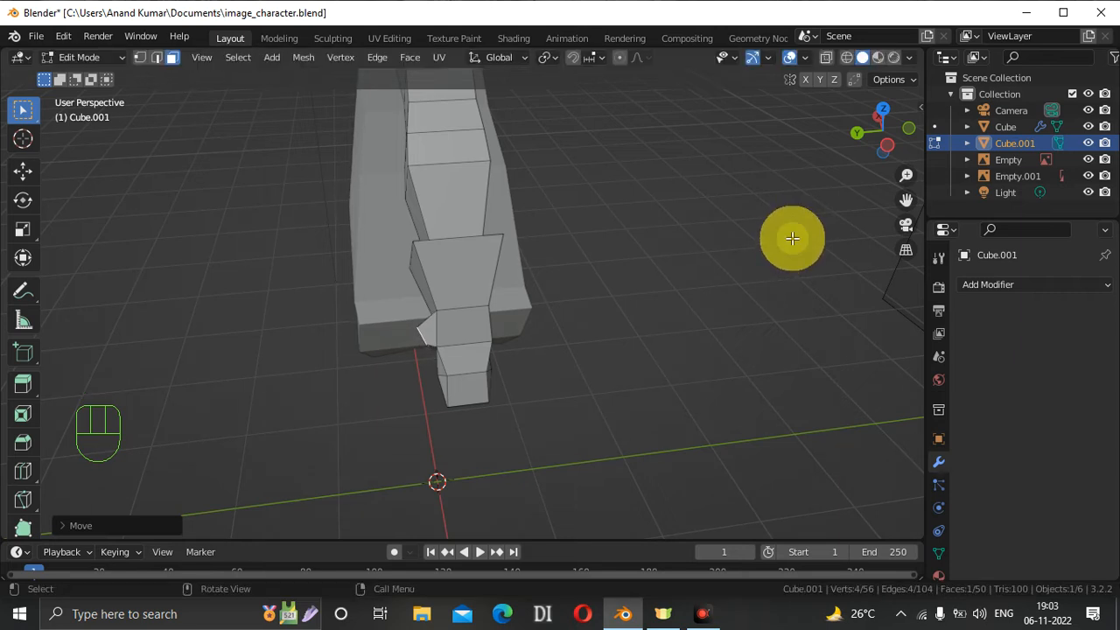
Extrude a second thumb segment and rotate its end face about -23 degrees around the X axis.
{"action": "key", "text": "e"}
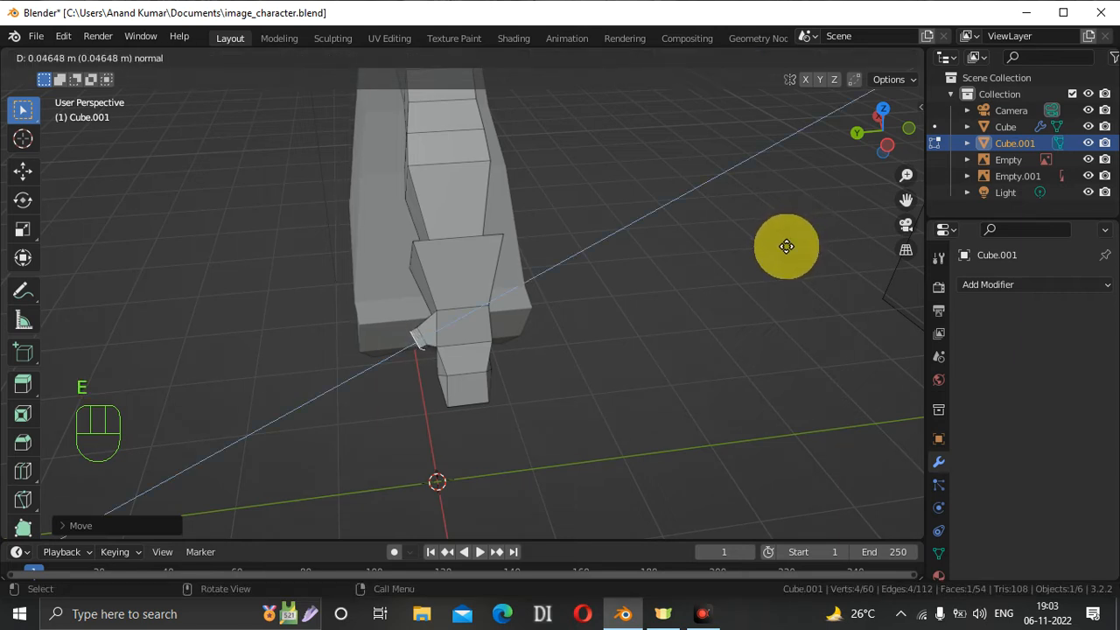
{"action": "left_click", "coordinate": [781, 253]}
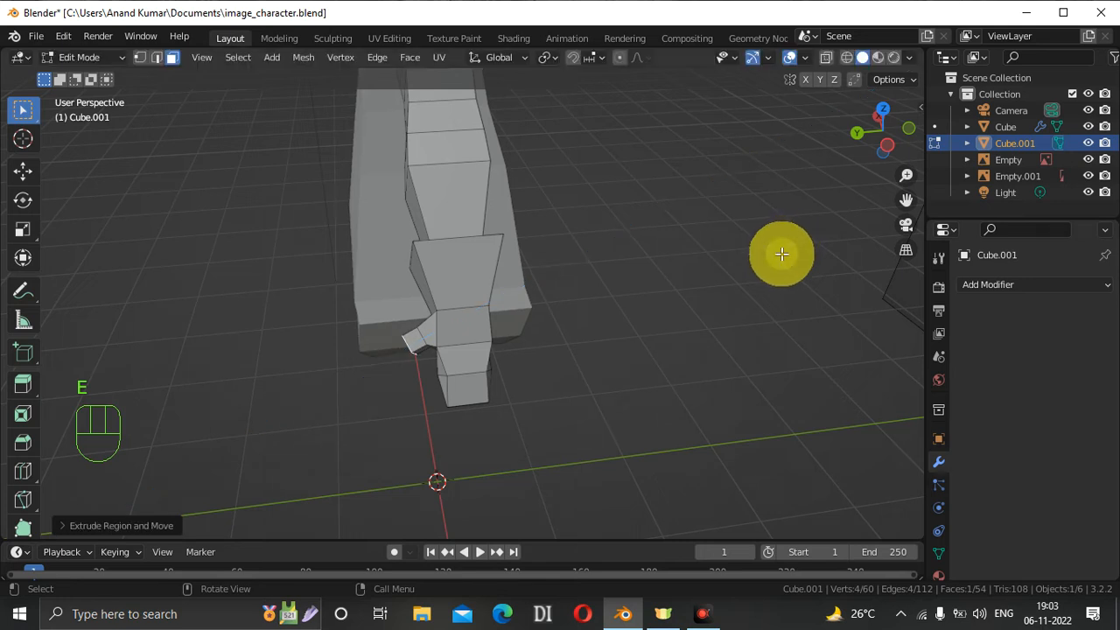
{"action": "key", "text": "r"}
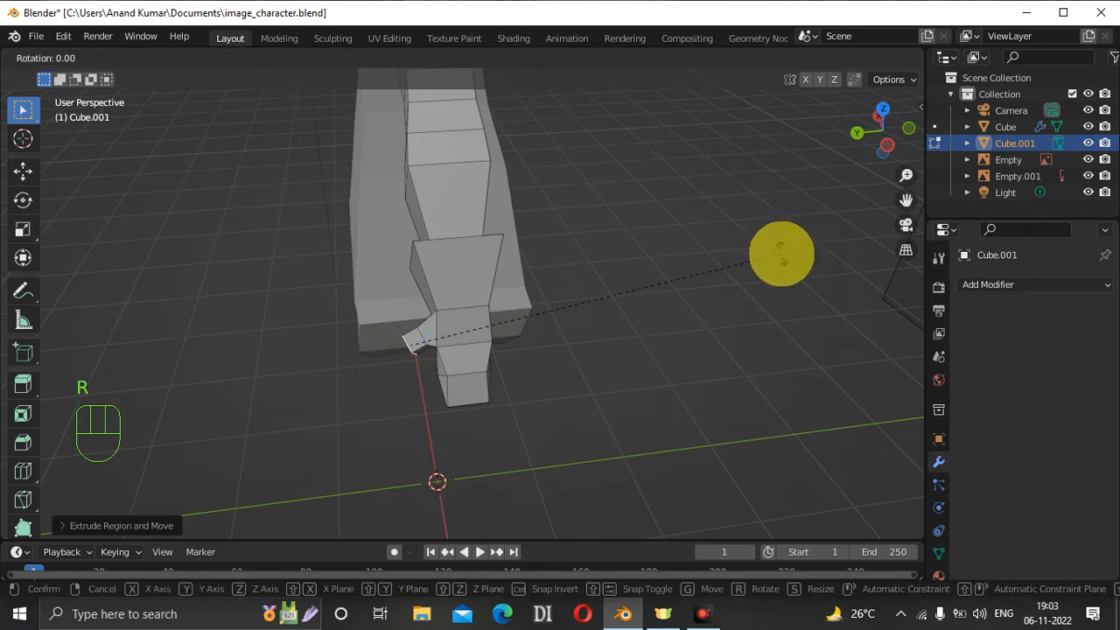
{"action": "key", "text": "x"}
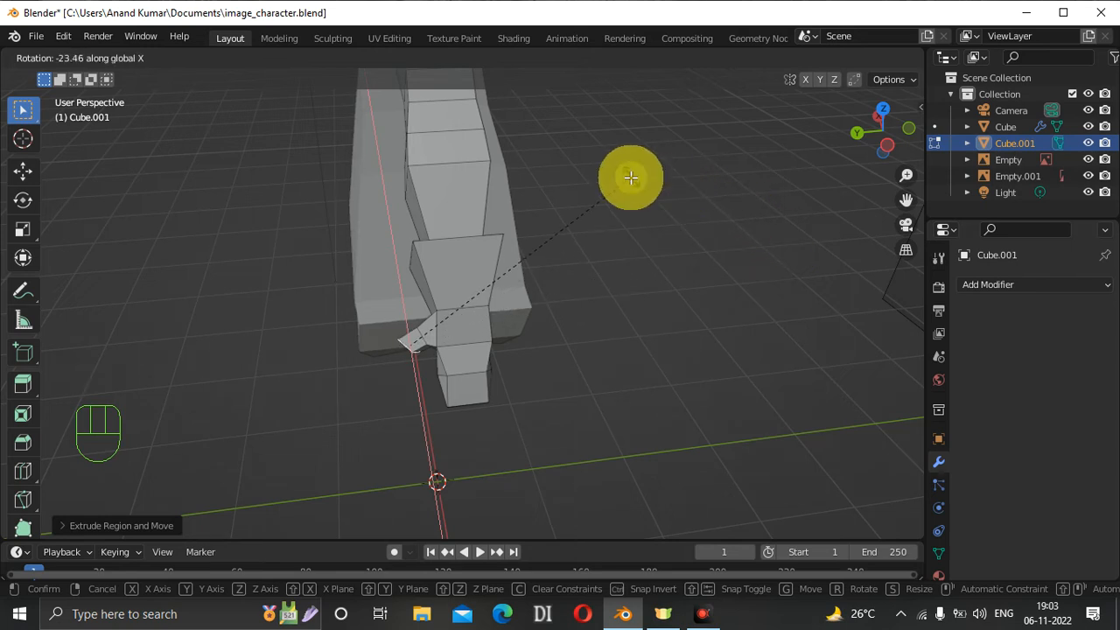
{"action": "left_click", "coordinate": [630, 177]}
Scale down the thumb's end face and shift it slightly along the global Y axis.
{"action": "key", "text": "s"}
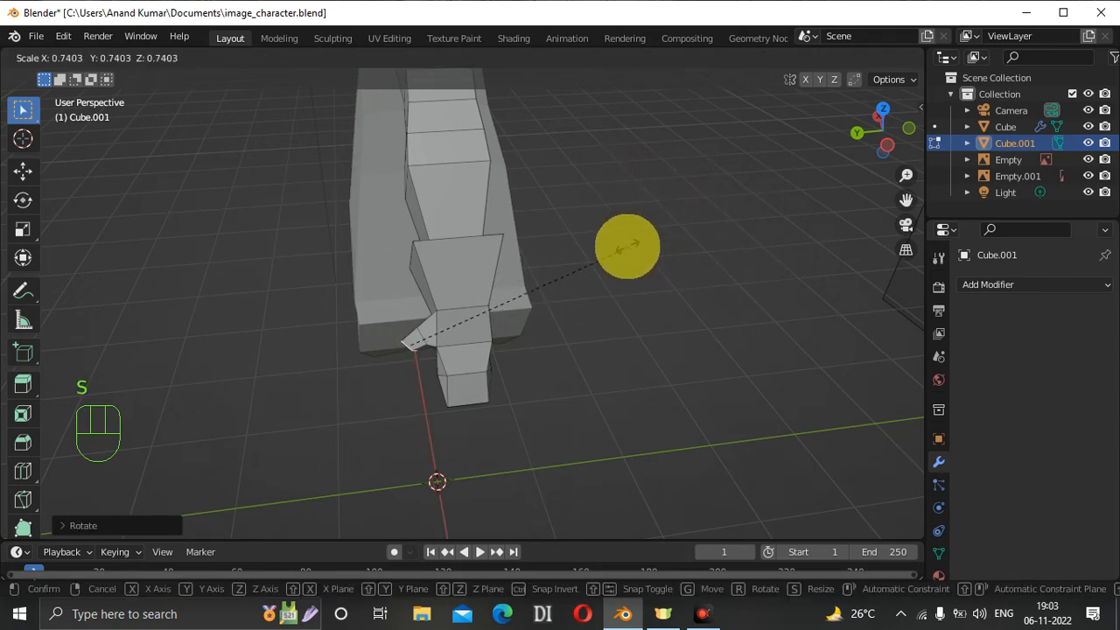
{"action": "left_click", "coordinate": [593, 250]}
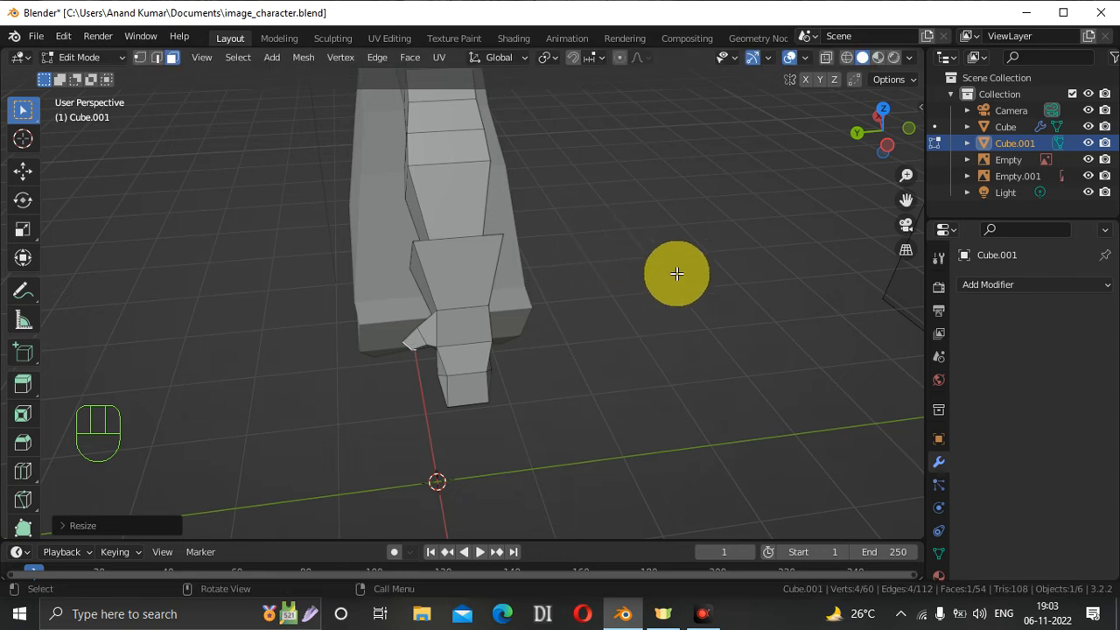
{"action": "key", "text": "g"}
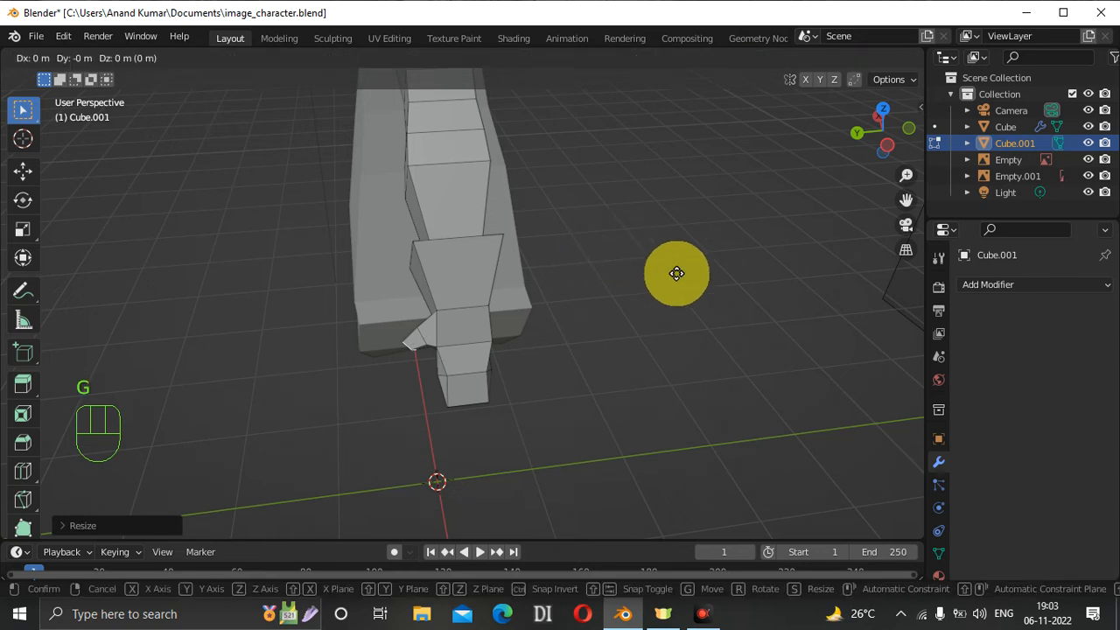
{"action": "key", "text": "y"}
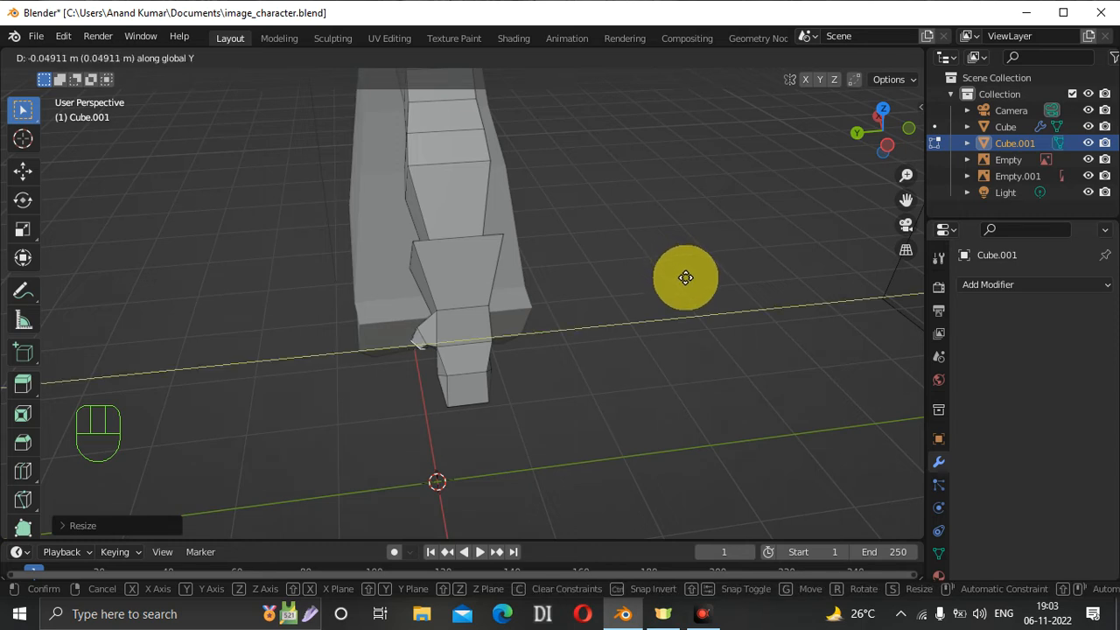
{"action": "left_click", "coordinate": [679, 283]}
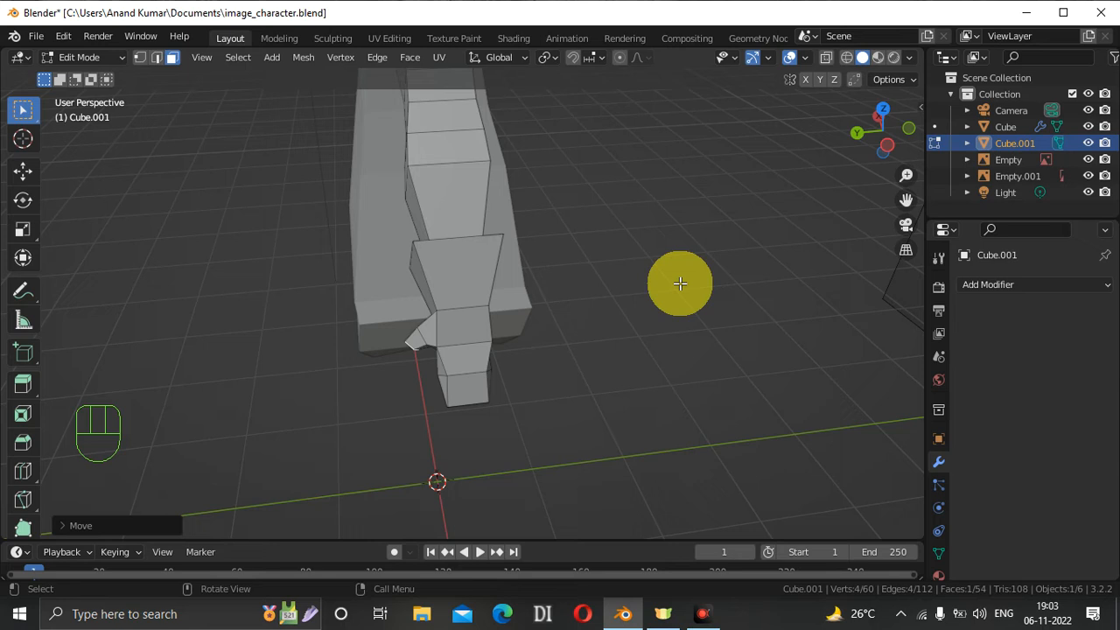
Extrude a short tip segment from the thumb's end face, scale its end to about 0.68, and clear the selection.
{"action": "key", "text": "e"}
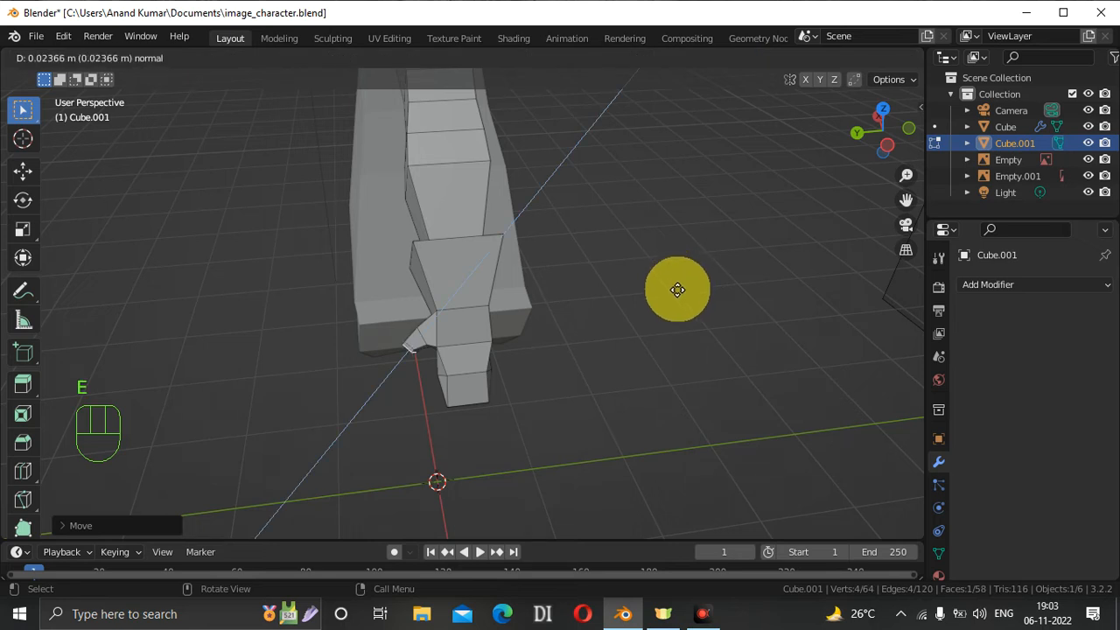
{"action": "left_click", "coordinate": [674, 293]}
{"action": "key", "text": "s"}
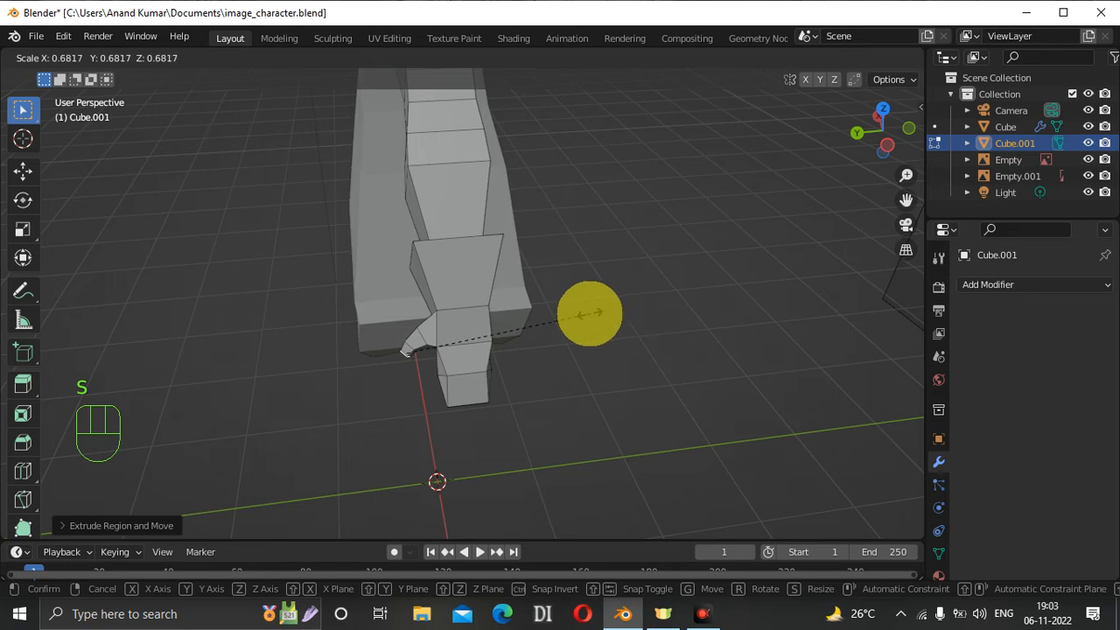
{"action": "left_click", "coordinate": [590, 314]}
{"action": "left_click", "coordinate": [764, 282]}
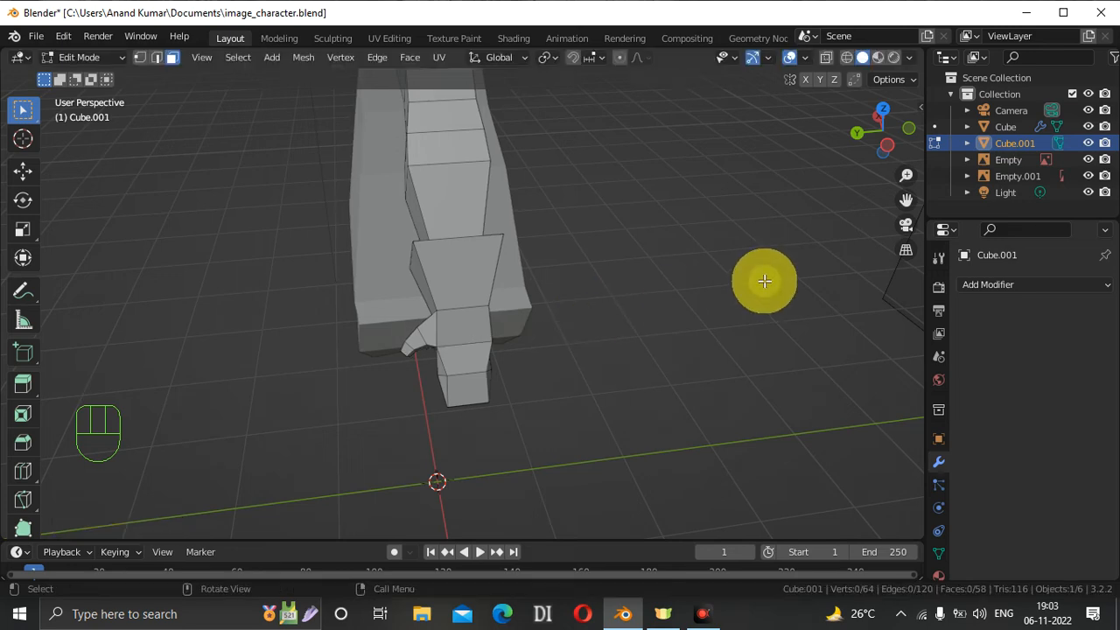
Bring both arms of the reference into the back view and add a Mirror modifier to the modelled arm.
{"action": "left_click_drag", "start_coordinate": [863, 149], "coordinate": [792, 179]}
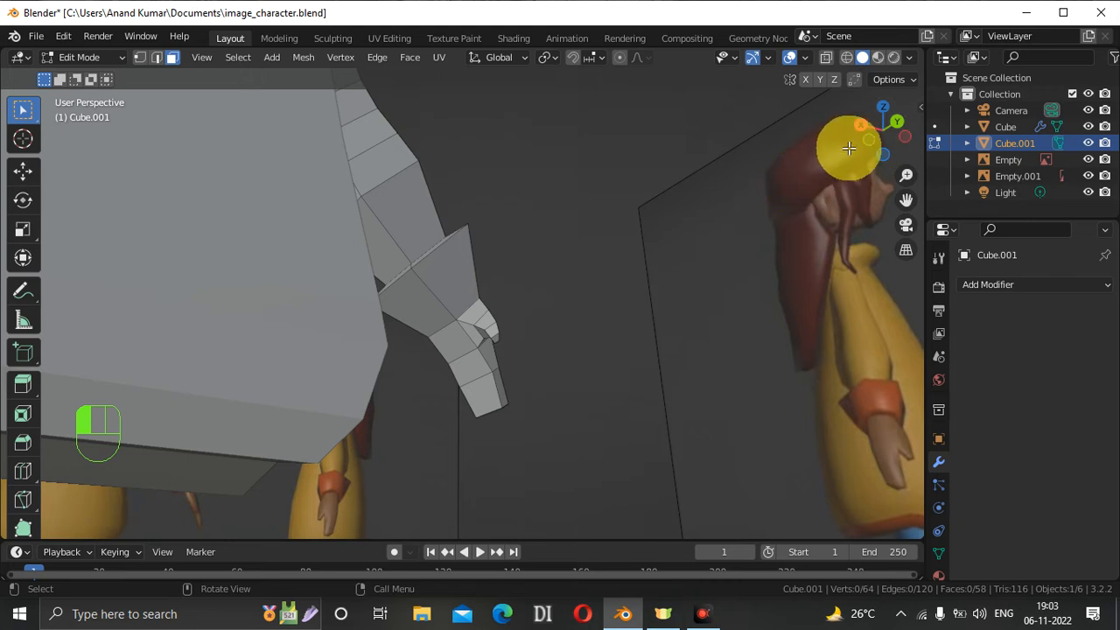
{"action": "left_click", "coordinate": [896, 121]}
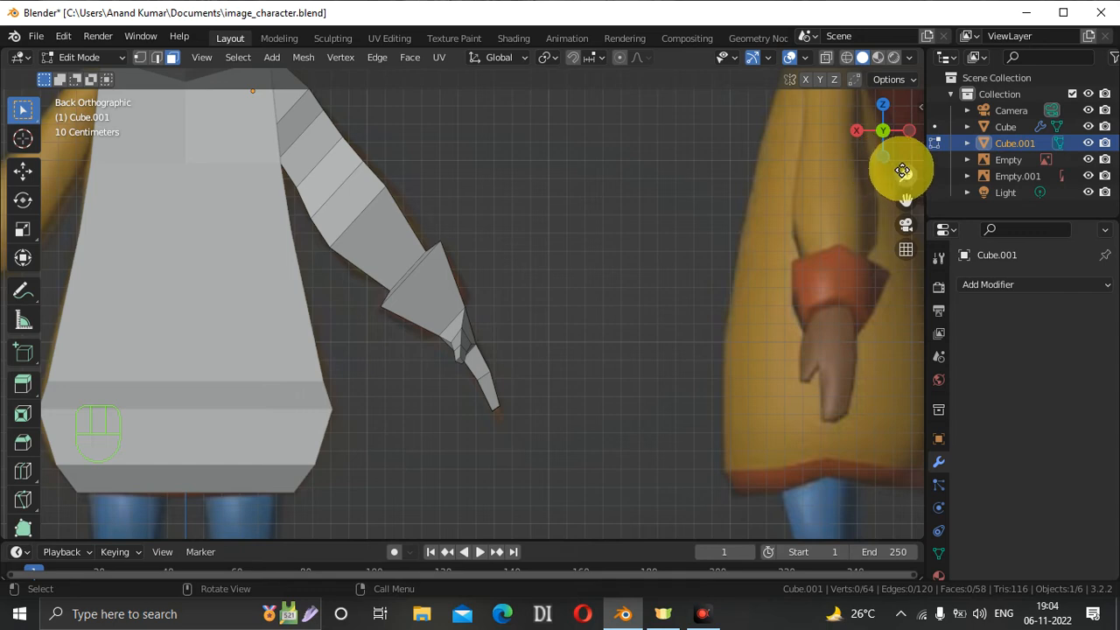
{"action": "left_click_drag", "start_coordinate": [907, 178], "coordinate": [127, 197]}
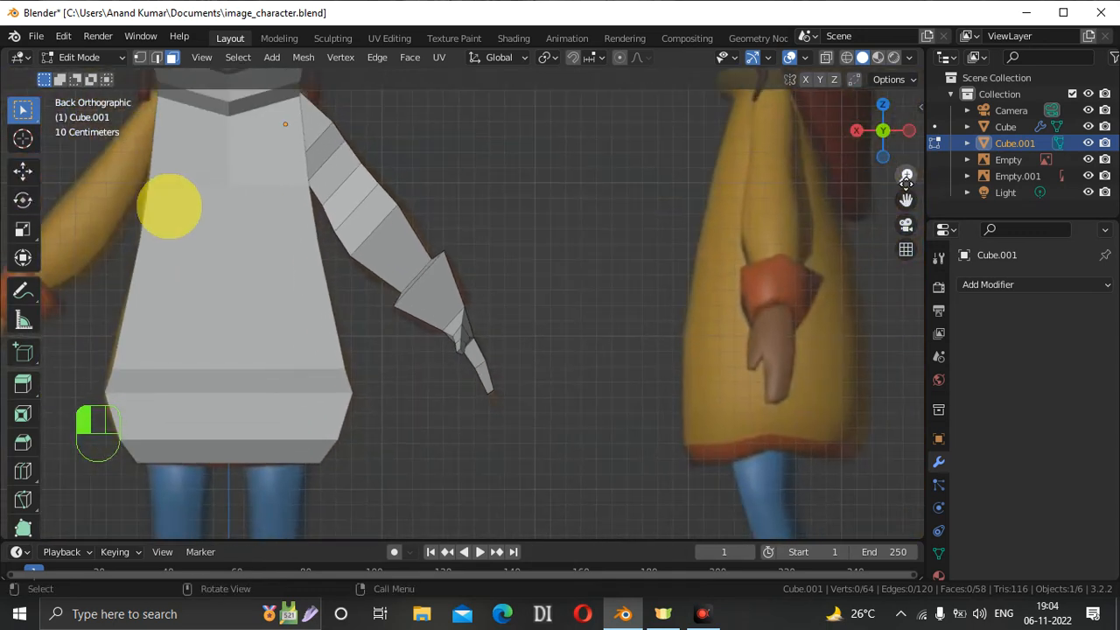
{"action": "left_click_drag", "start_coordinate": [906, 173], "coordinate": [50, 313]}
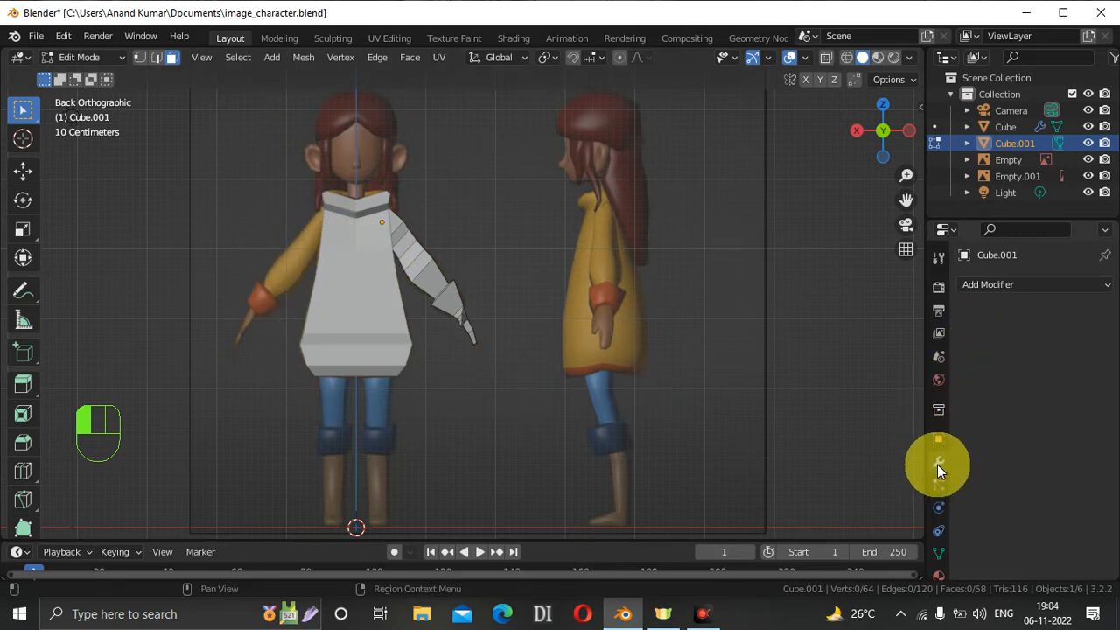
{"action": "left_click", "coordinate": [1011, 288]}
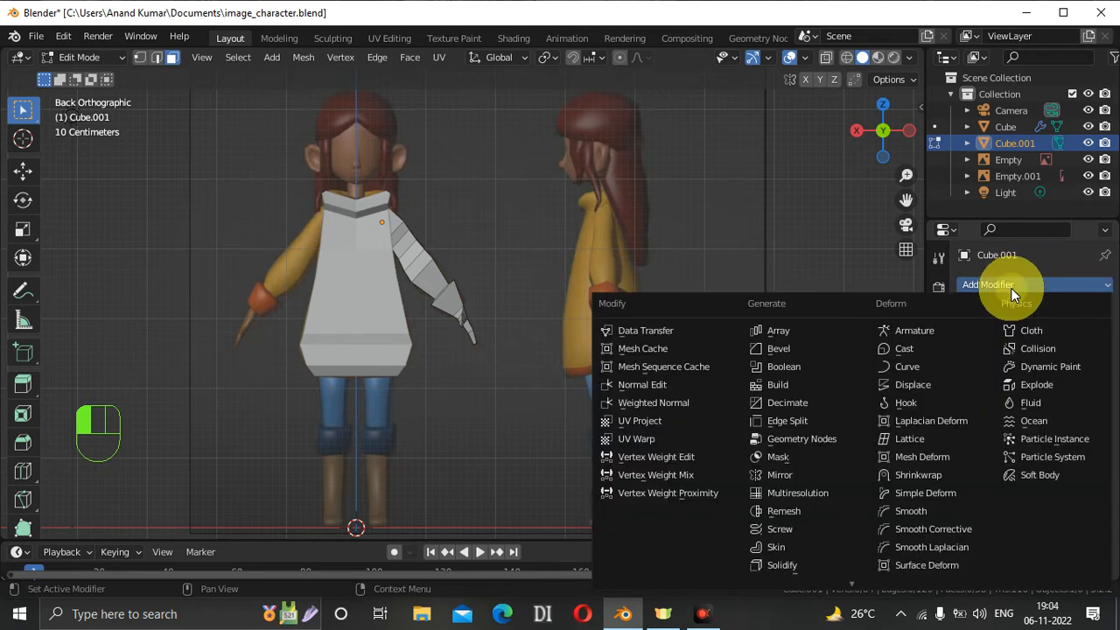
{"action": "left_click", "coordinate": [777, 476]}
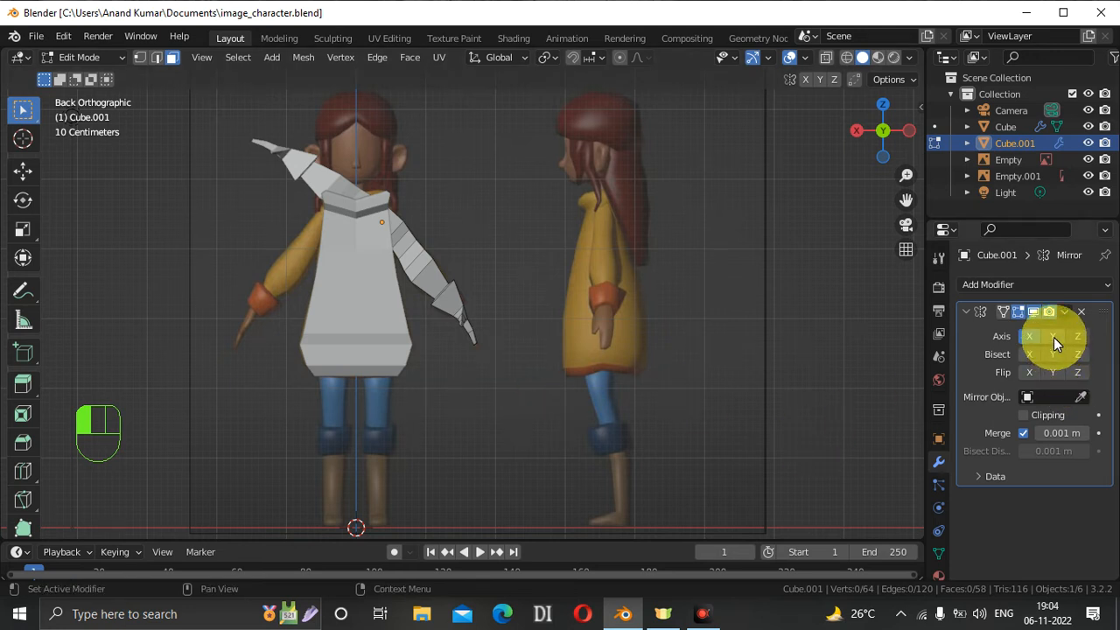
{"action": "left_click", "coordinate": [1025, 335]}
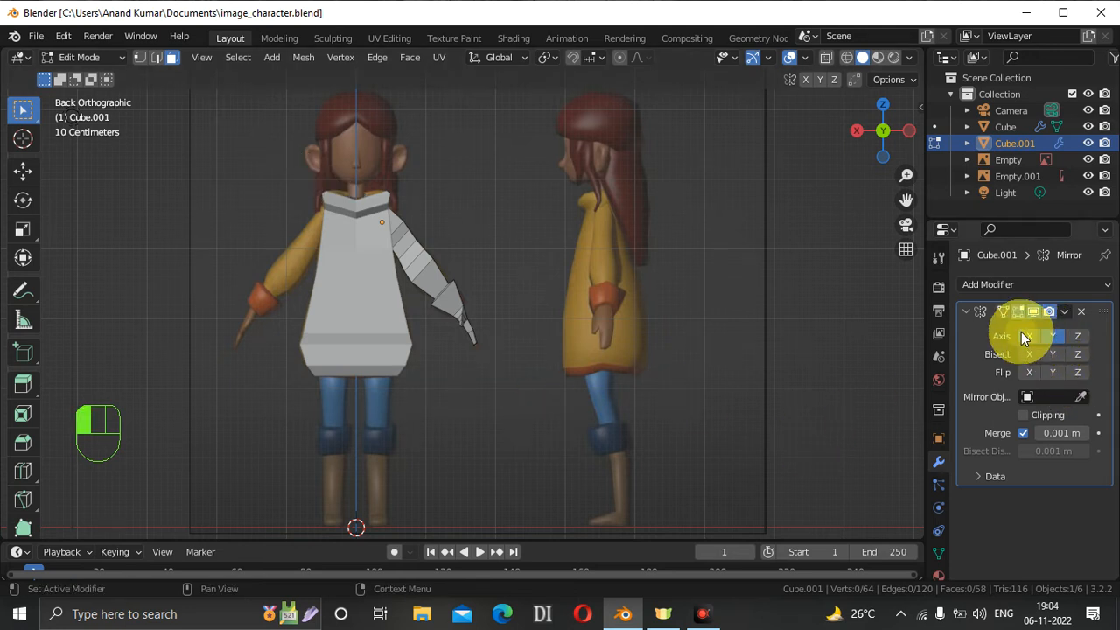
{"action": "left_click", "coordinate": [1057, 398]}
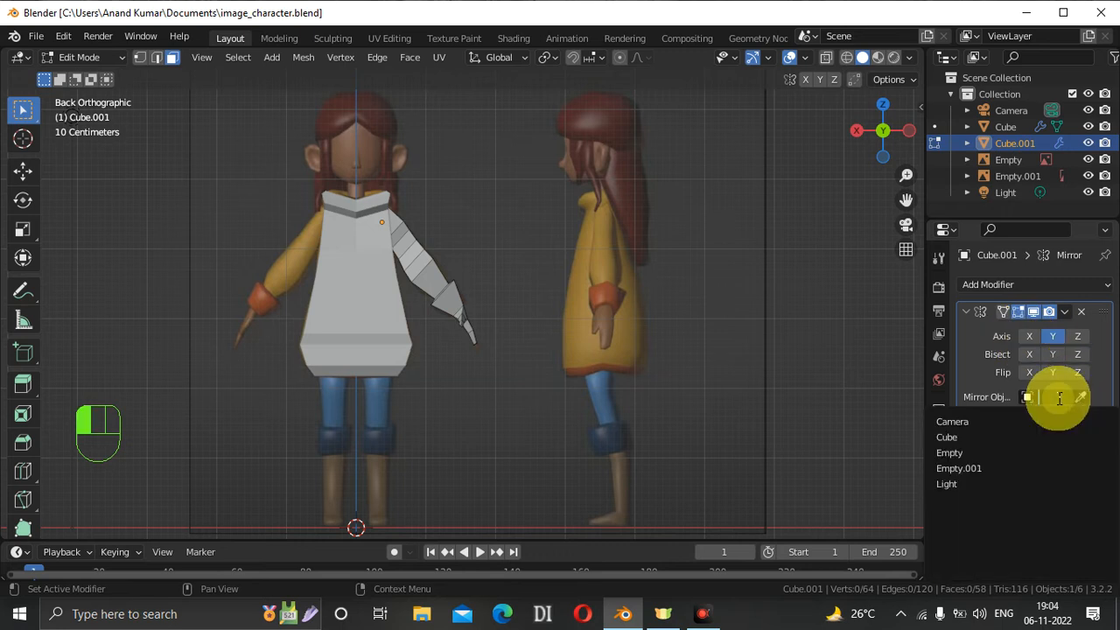
{"action": "left_click", "coordinate": [966, 438]}
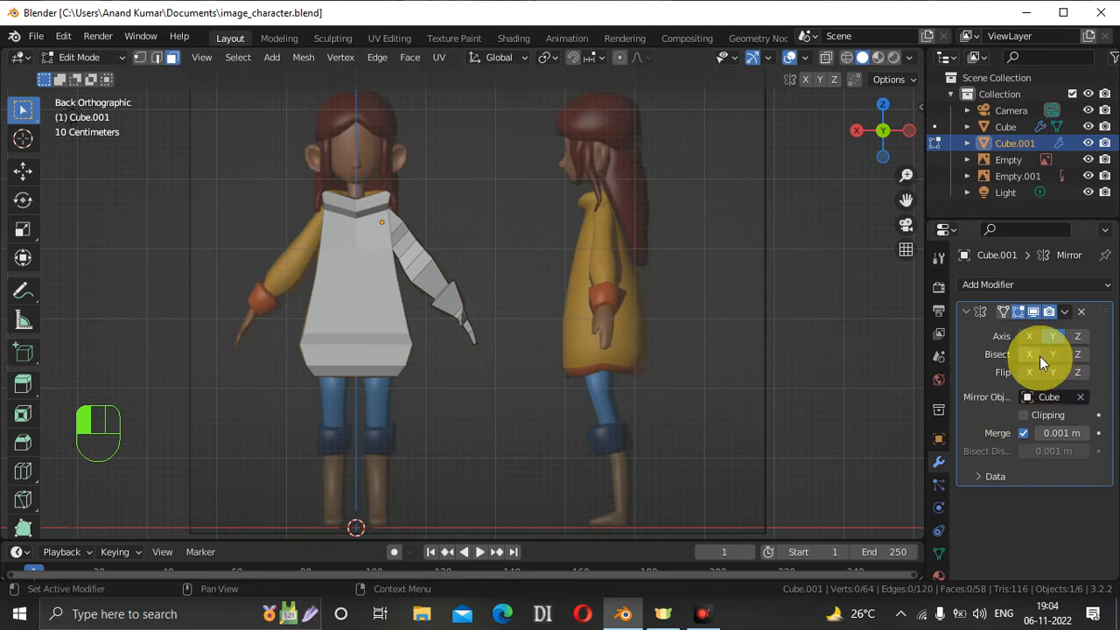
{"action": "left_click", "coordinate": [1080, 397]}
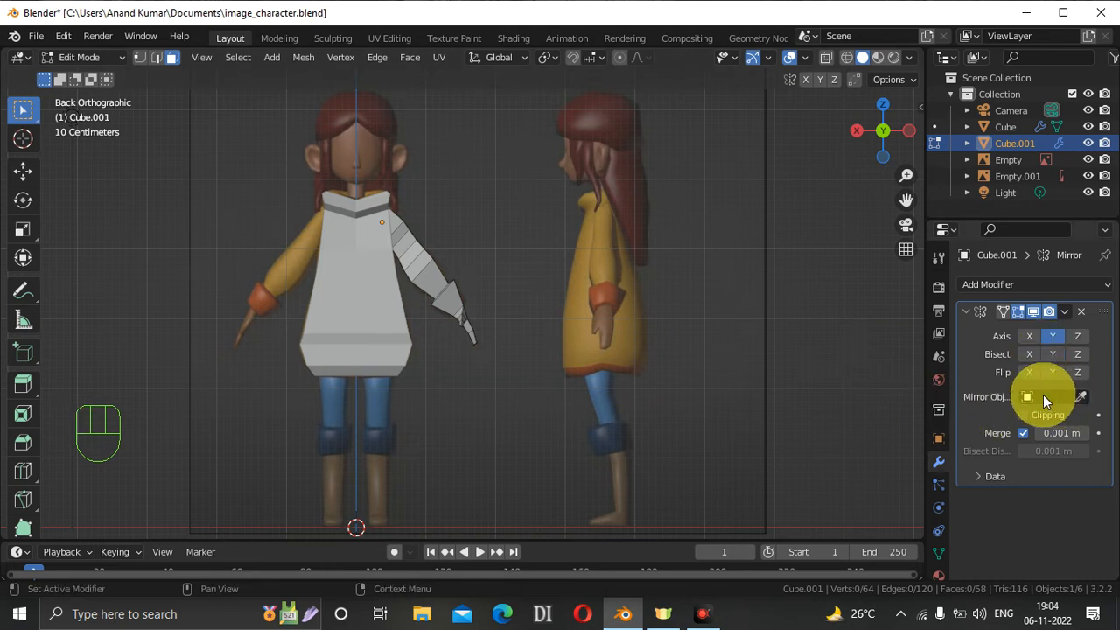
Pick the sweater body, Cube, as the mirror object and mirror the arm across the X axis.
{"action": "left_click", "coordinate": [1082, 398]}
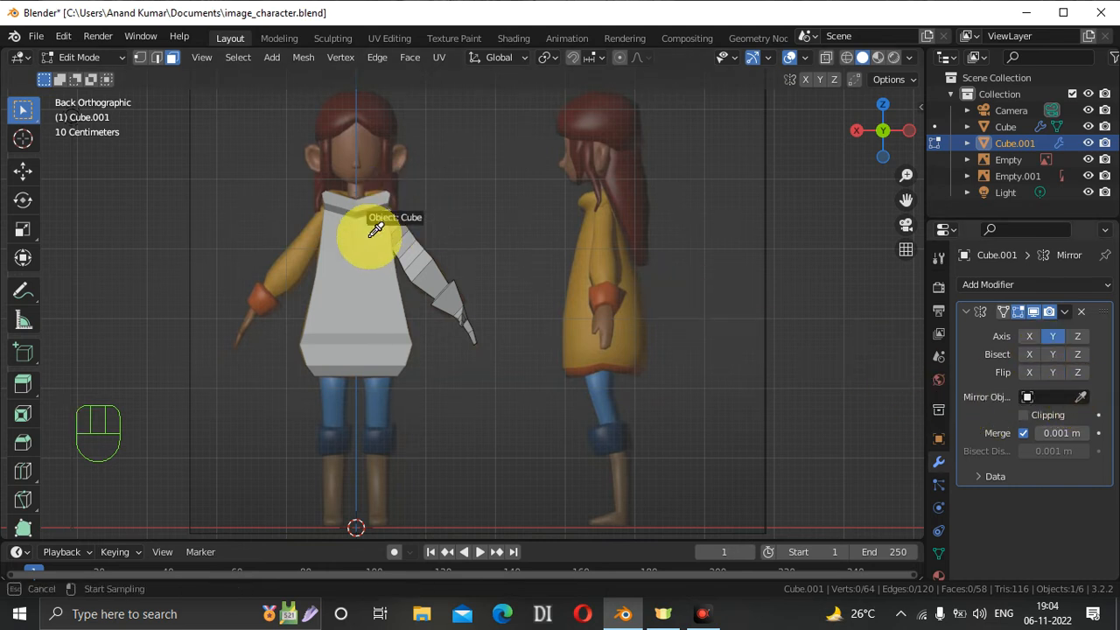
{"action": "left_click", "coordinate": [369, 236]}
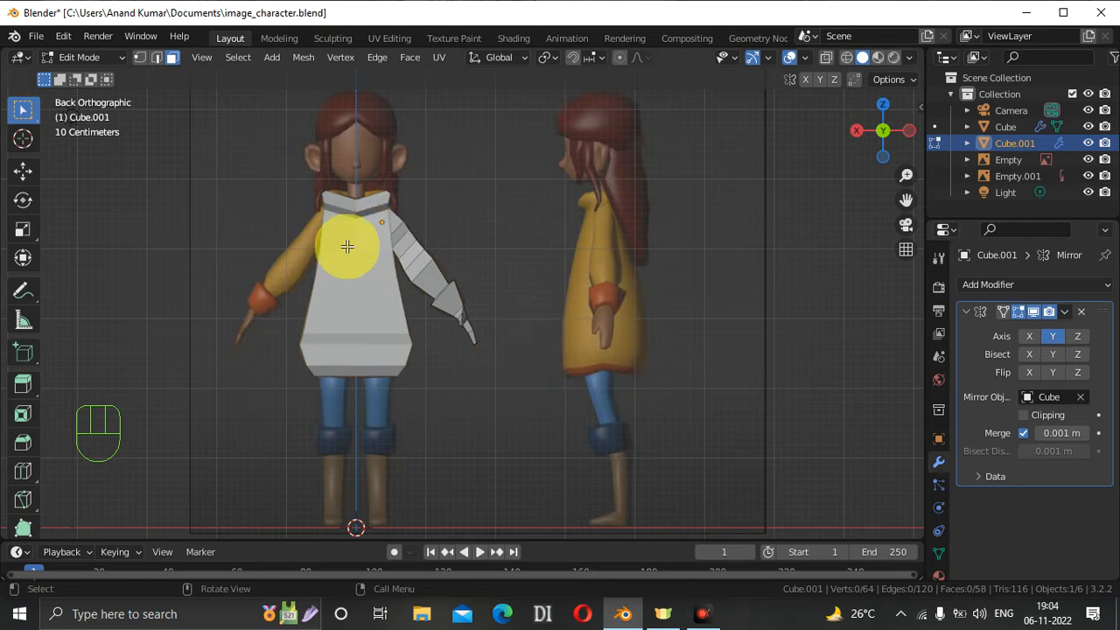
{"action": "left_click", "coordinate": [1027, 337]}
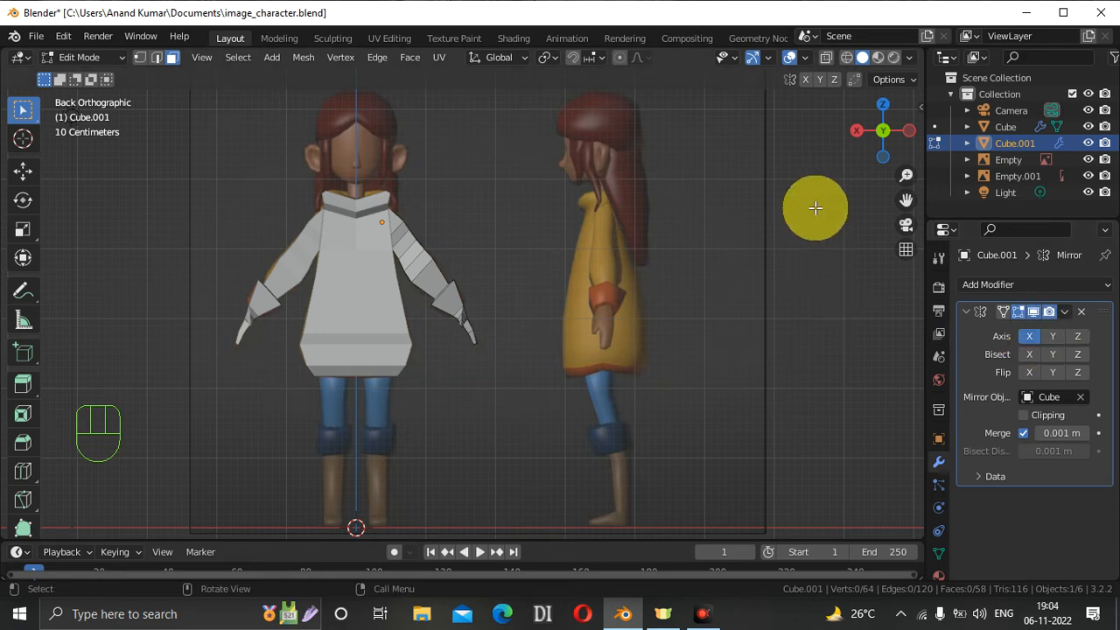
Show the arm see-through in the right orthographic view, with the cuff and hand enlarged over the side reference.
{"action": "mouse_move", "coordinate": [875, 142]}
{"action": "left_mouse_down"}
{"action": "mouse_move", "coordinate": [757, 167]}
{"action": "mouse_move", "coordinate": [900, 167]}
{"action": "mouse_move", "coordinate": [75, 162]}
{"action": "mouse_move", "coordinate": [5, 175]}
{"action": "mouse_move", "coordinate": [872, 145]}
{"action": "mouse_move", "coordinate": [884, 132]}
{"action": "left_mouse_up"}
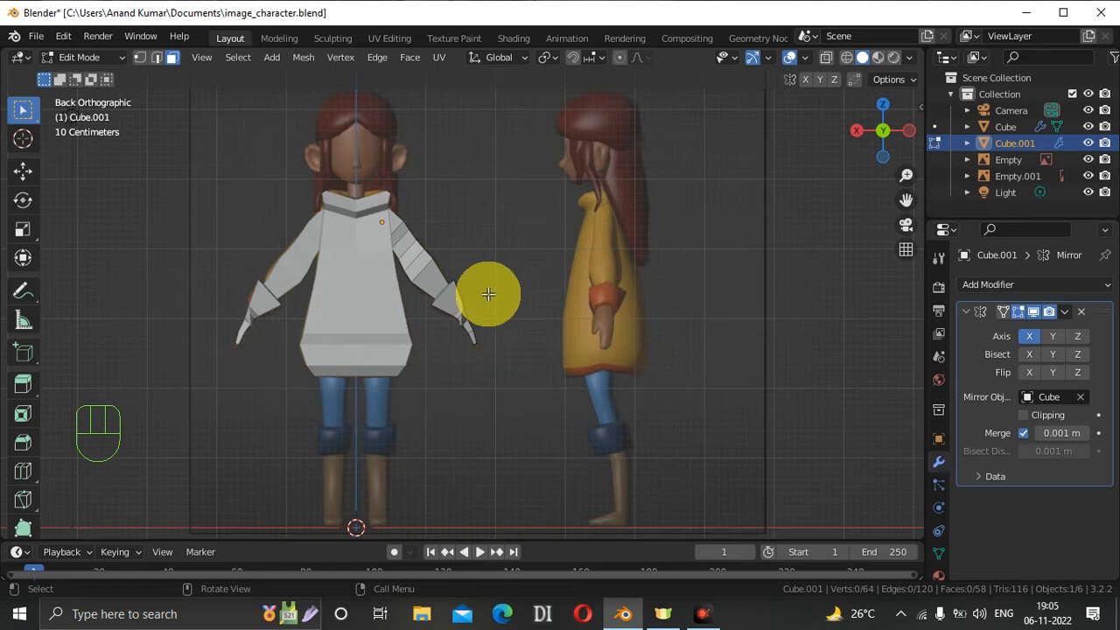
{"action": "left_click", "coordinate": [860, 131]}
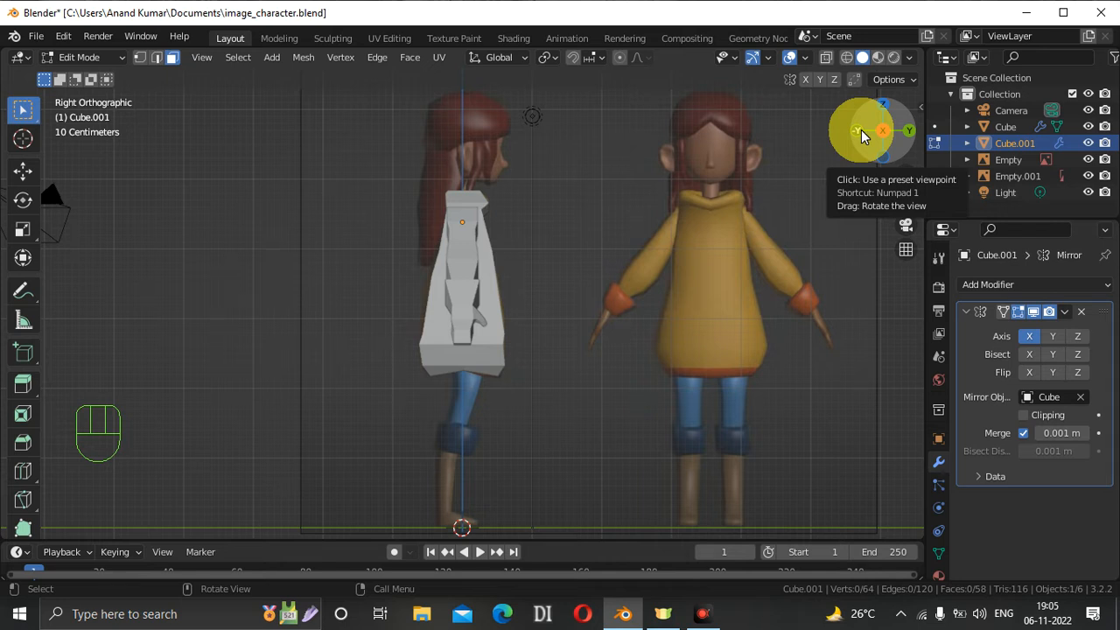
{"action": "key", "text": "alt+z"}
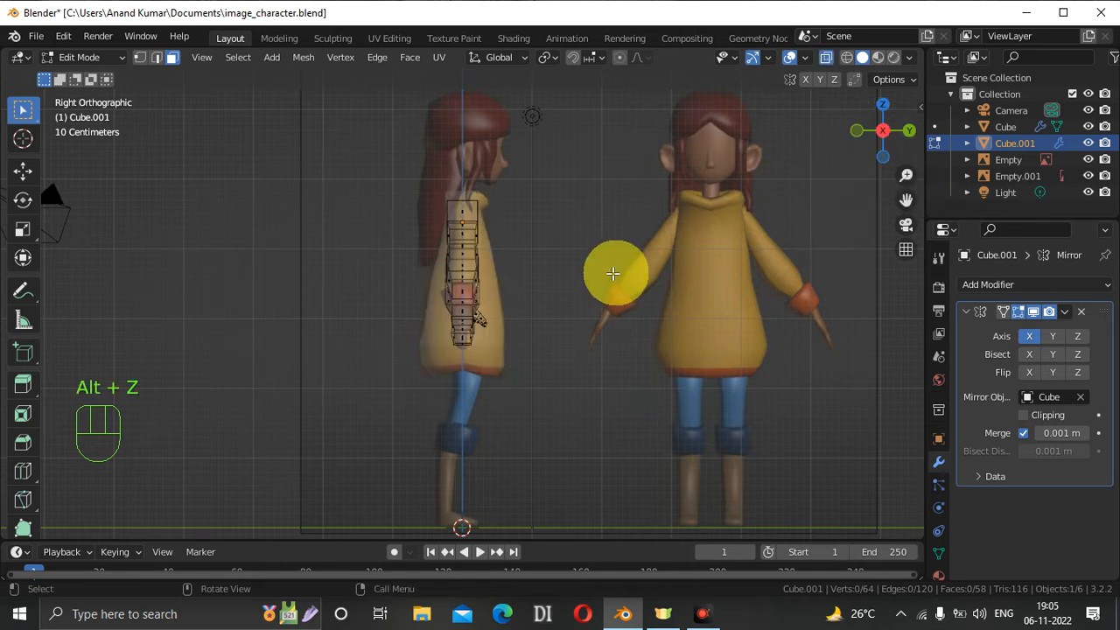
{"action": "left_click", "coordinate": [906, 176]}
{"action": "mouse_move", "coordinate": [906, 176]}
{"action": "left_mouse_down"}
{"action": "mouse_move", "coordinate": [924, 75]}
{"action": "mouse_move", "coordinate": [900, 175]}
{"action": "left_mouse_up"}
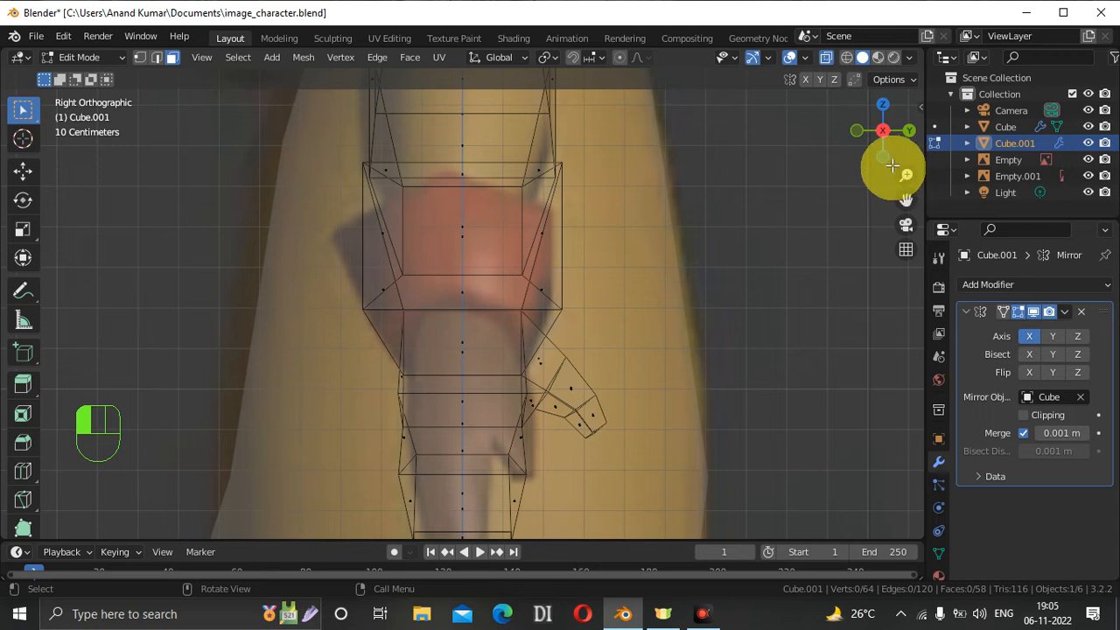
{"action": "left_click_drag", "start_coordinate": [905, 201], "coordinate": [797, 232]}
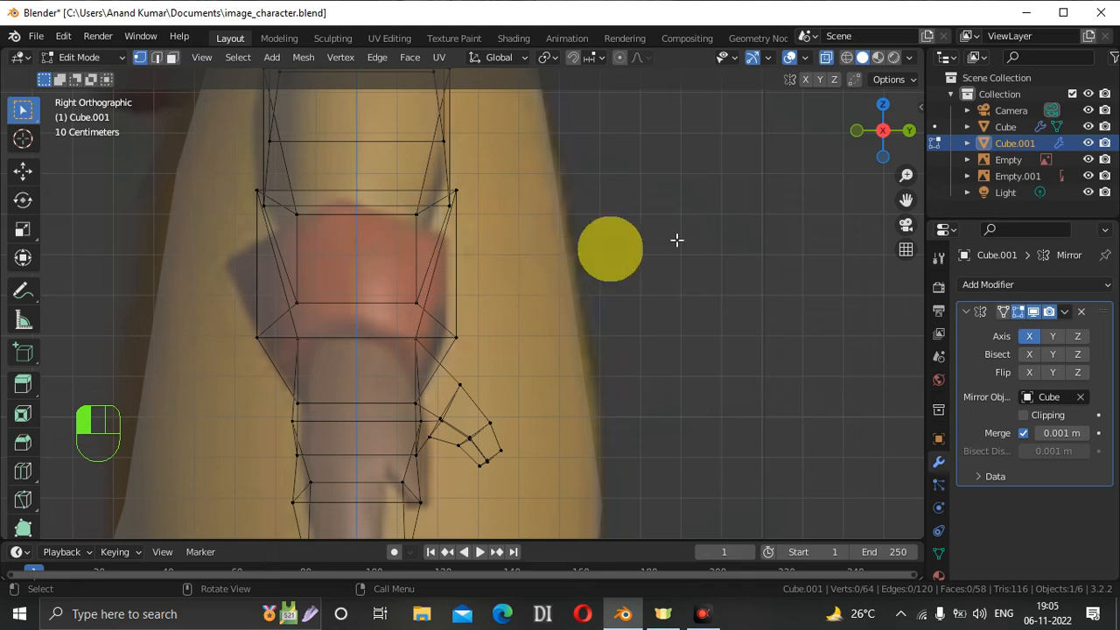
{"action": "left_click_drag", "start_coordinate": [869, 138], "coordinate": [873, 138]}
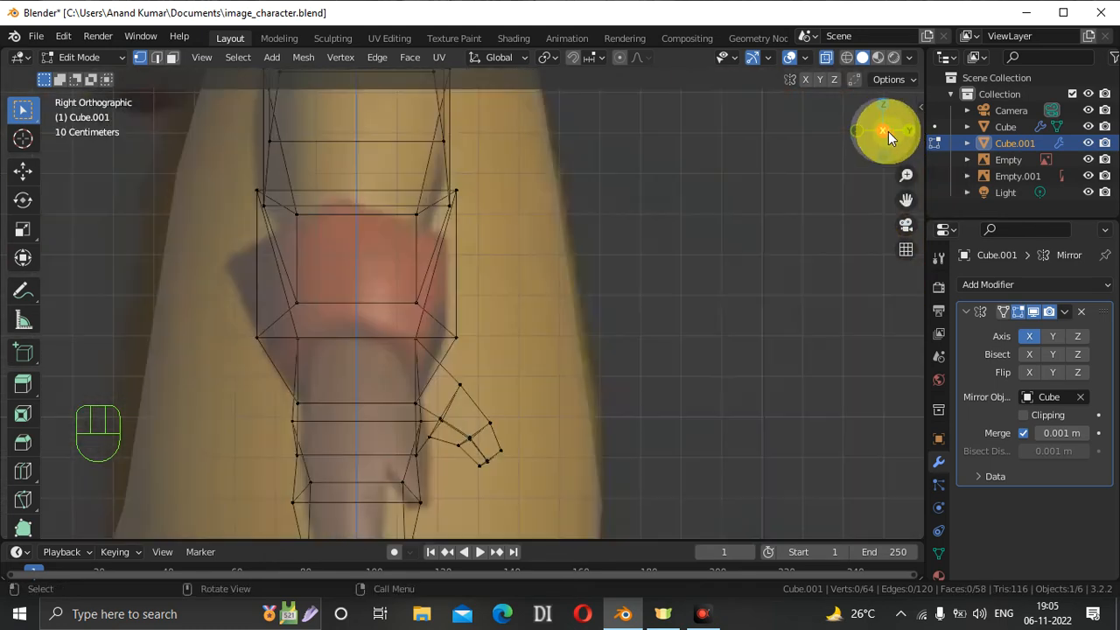
{"action": "left_click", "coordinate": [885, 132]}
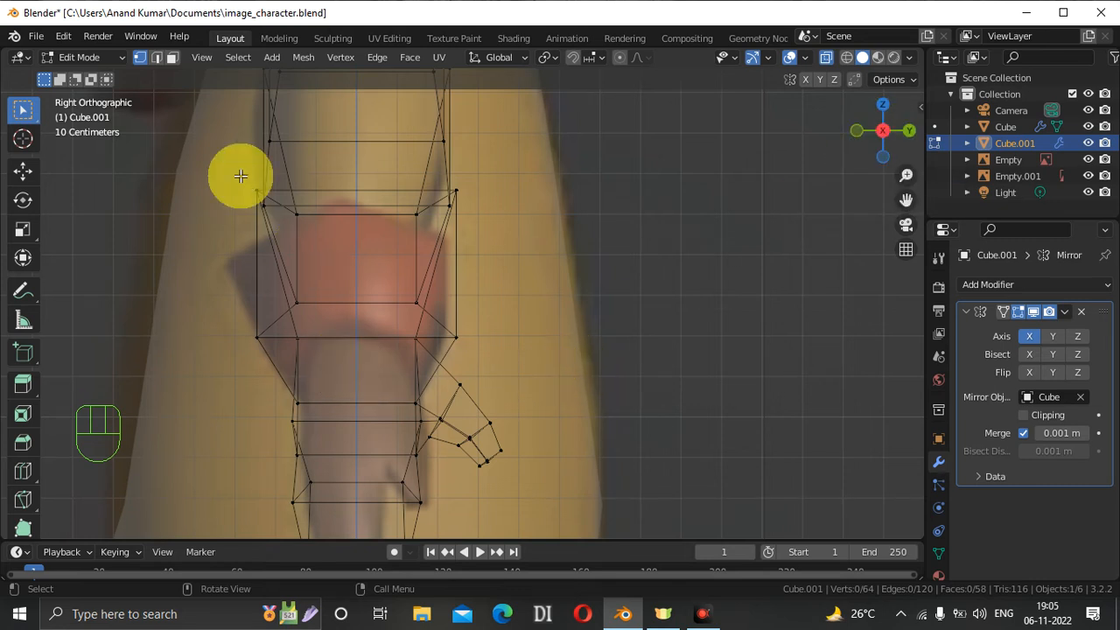
{"action": "left_click", "coordinate": [161, 57]}
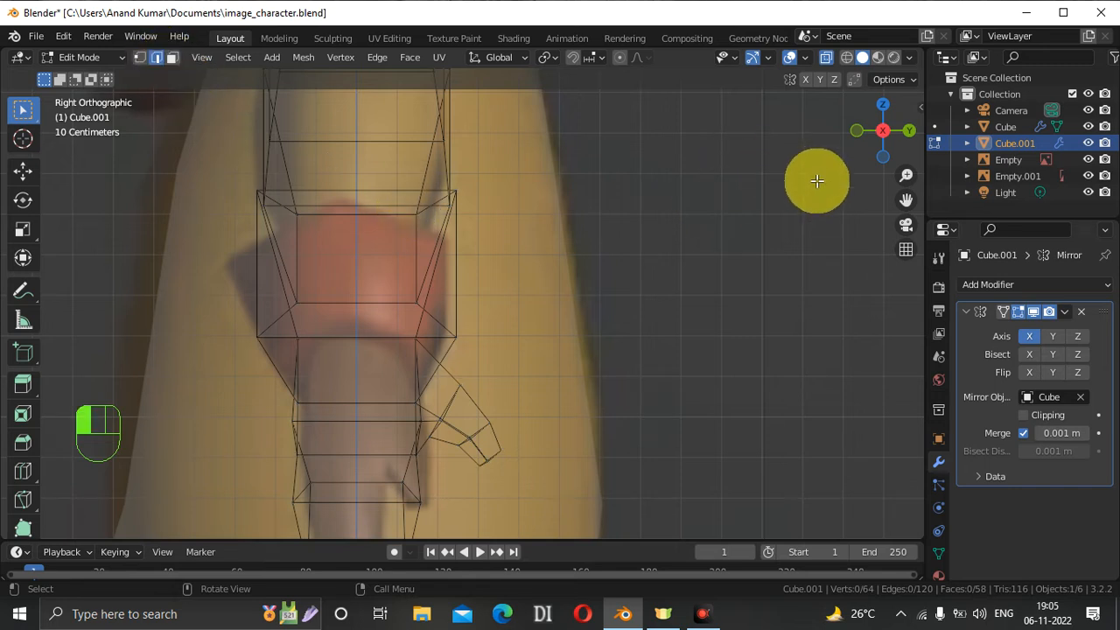
{"action": "mouse_move", "coordinate": [868, 139]}
{"action": "left_mouse_down"}
{"action": "mouse_move", "coordinate": [22, 153]}
{"action": "mouse_move", "coordinate": [930, 138]}
{"action": "mouse_move", "coordinate": [872, 145]}
{"action": "left_mouse_up"}
{"action": "left_click", "coordinate": [891, 130]}
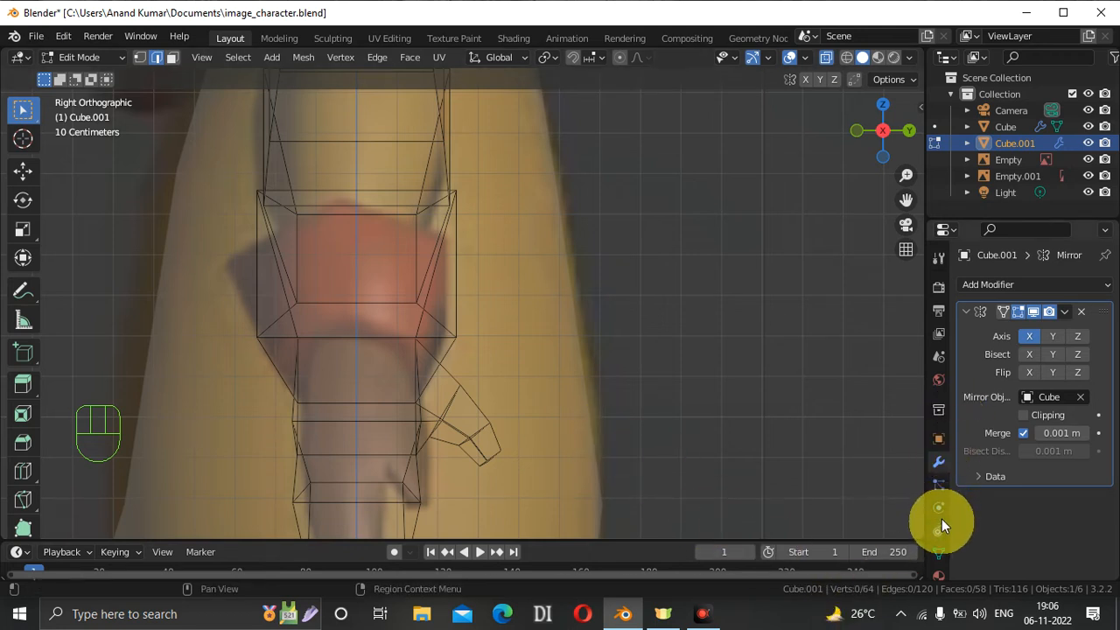
{"action": "key", "text": "Down"}
{"action": "key", "text": "Down"}
{"action": "key", "text": "Down"}
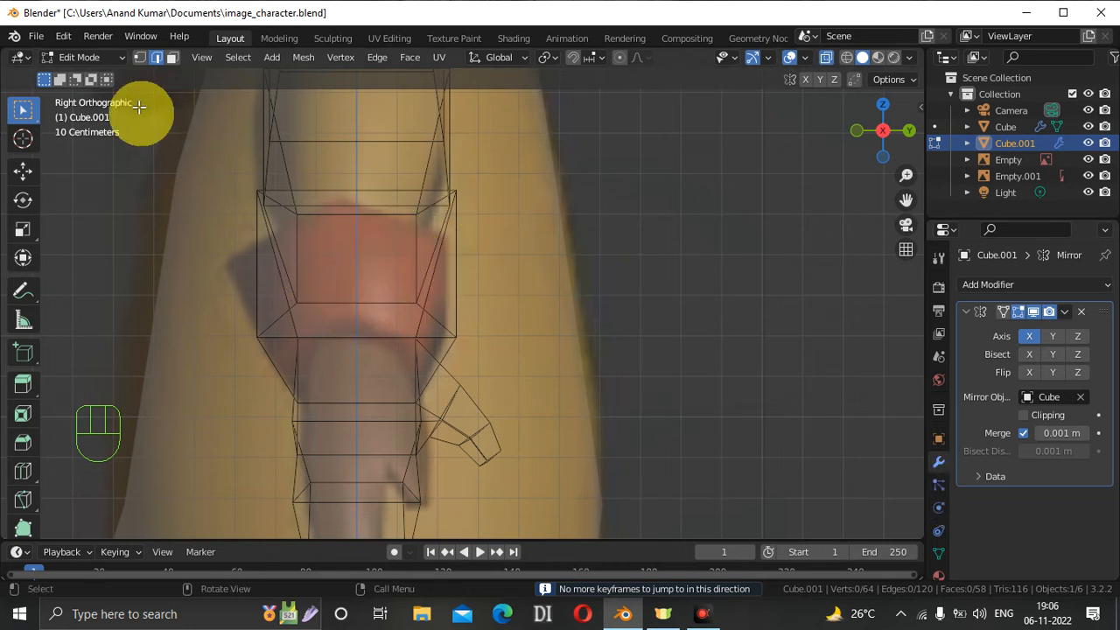
Select the two centre vertices on the cuff's upper edge and move them up to the peak of the reference cuff.
{"action": "left_click", "coordinate": [141, 57]}
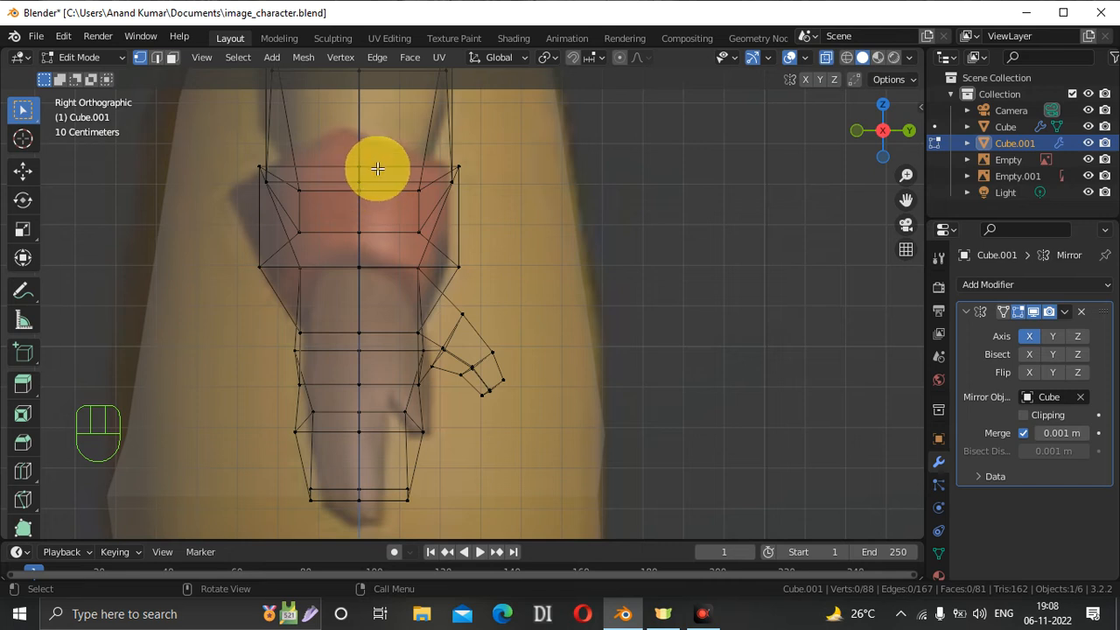
{"action": "left_click_drag", "start_coordinate": [345, 155], "coordinate": [378, 188]}
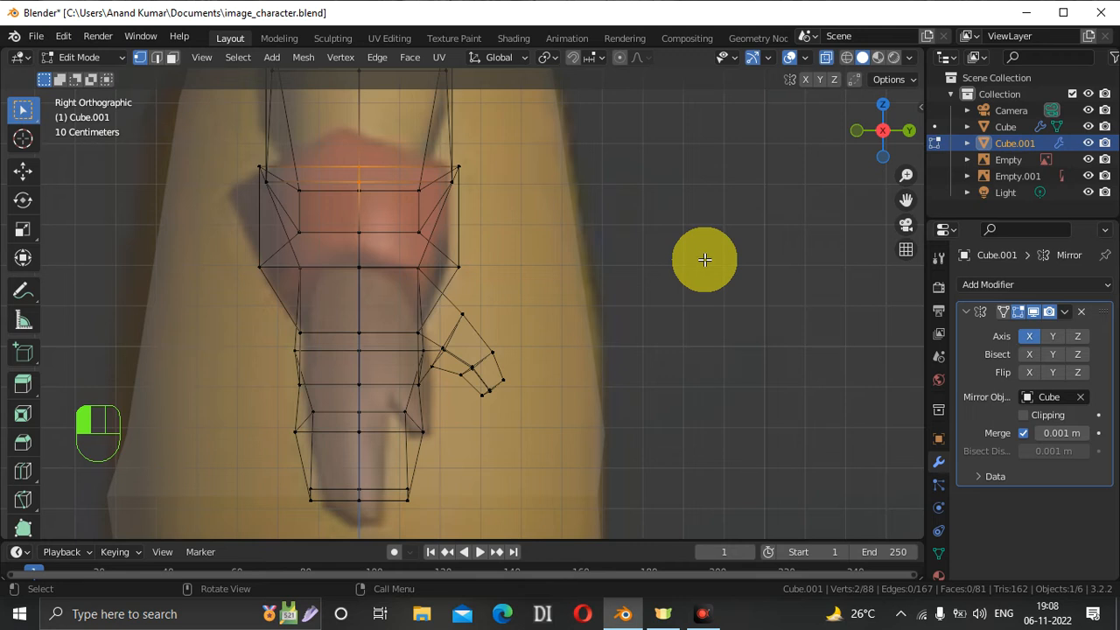
{"action": "key", "text": "g"}
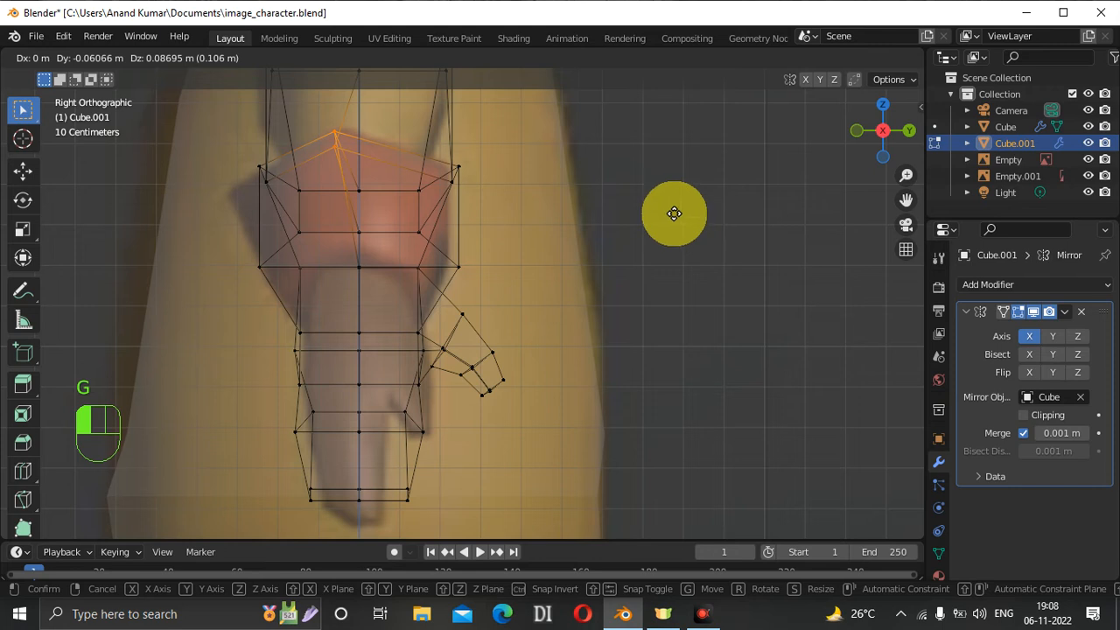
{"action": "left_click", "coordinate": [688, 220]}
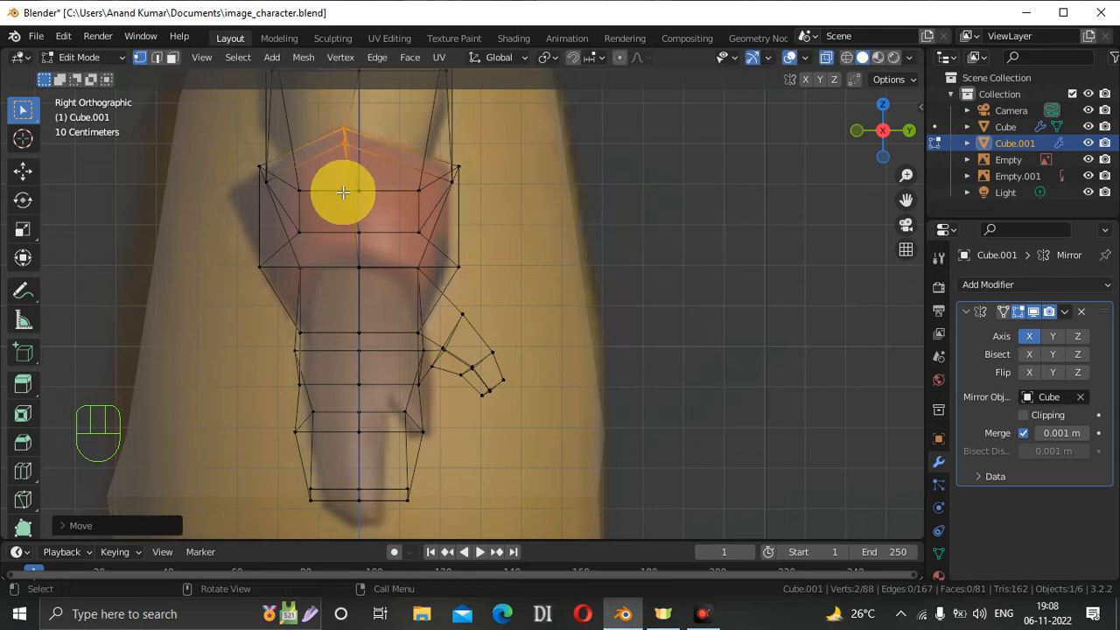
Move the cuff's rear upper corner outward and its front edge vertices slightly inward to match the reference cuff outline.
{"action": "left_click_drag", "start_coordinate": [255, 164], "coordinate": [280, 210]}
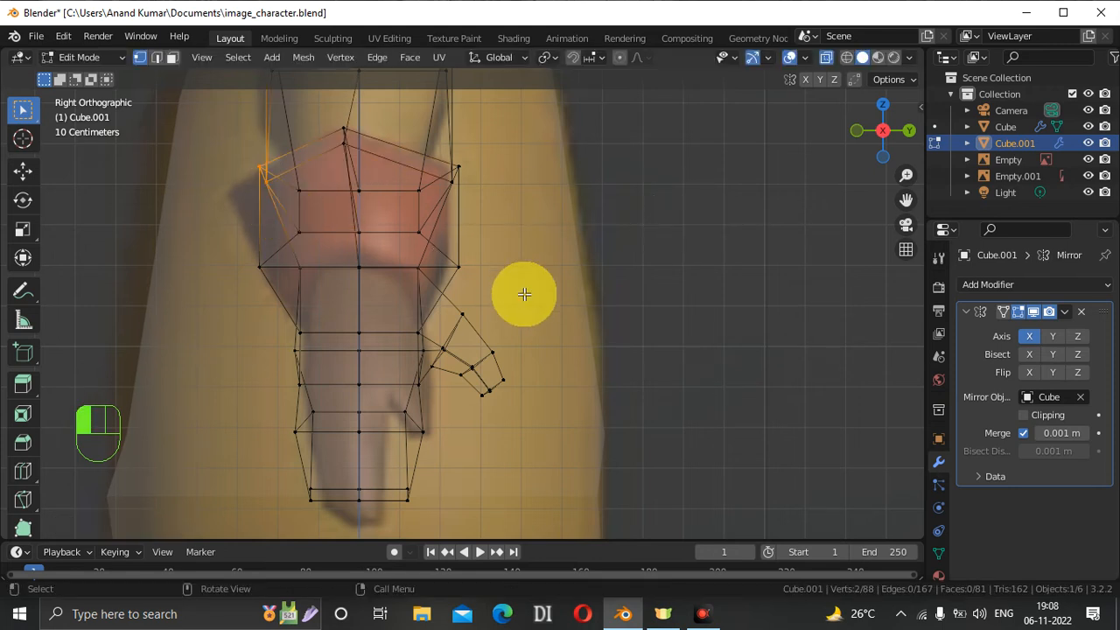
{"action": "key", "text": "g"}
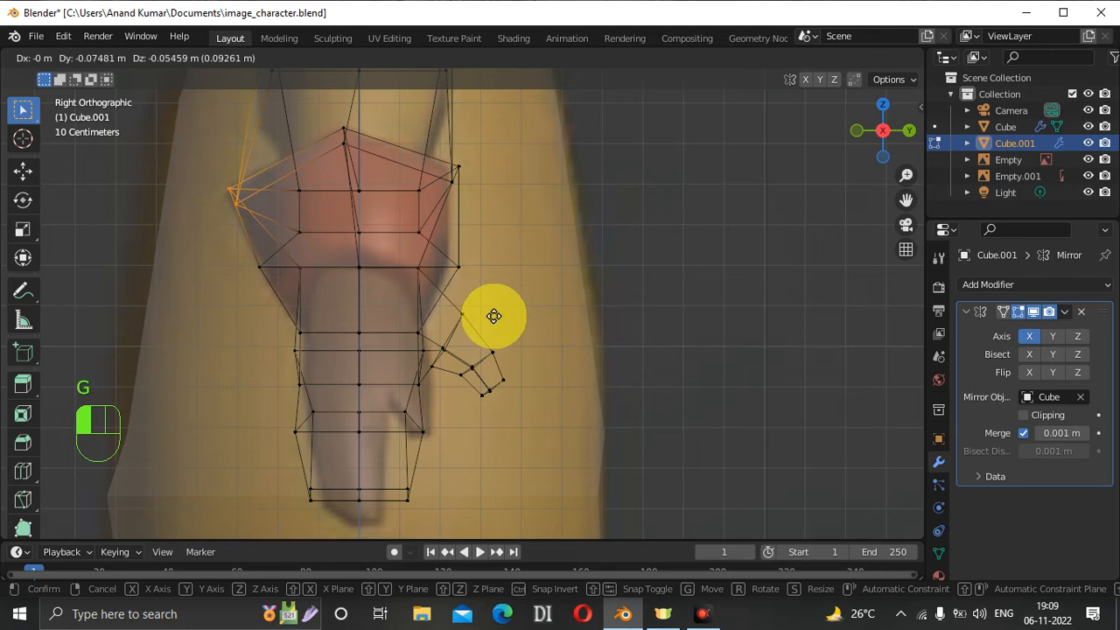
{"action": "left_click", "coordinate": [494, 315]}
{"action": "left_click_drag", "start_coordinate": [448, 155], "coordinate": [475, 282]}
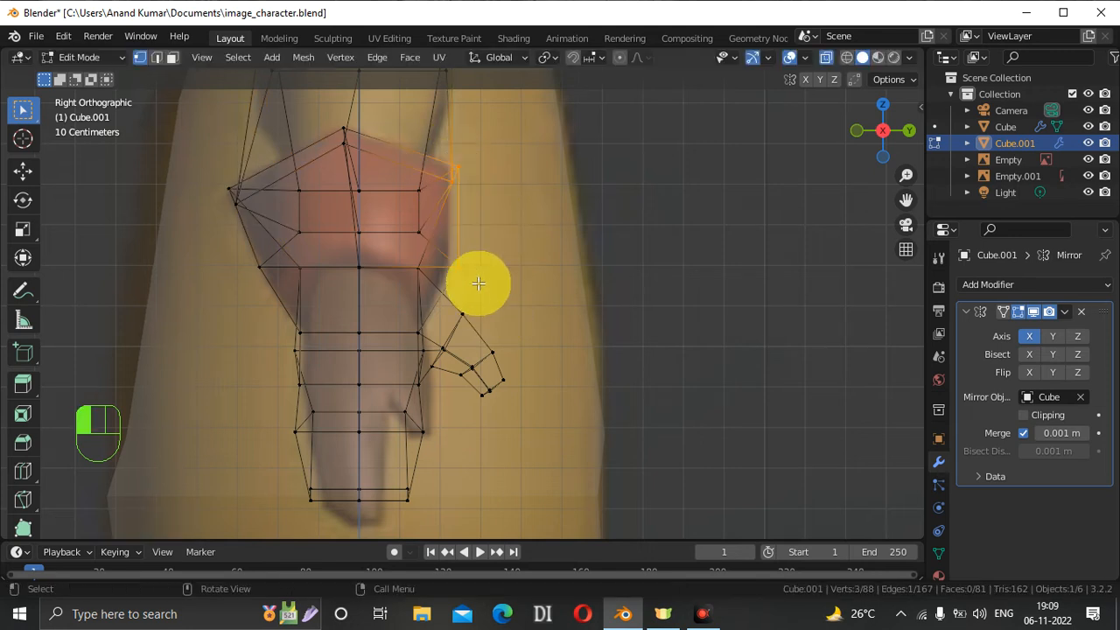
{"action": "key", "text": "g"}
{"action": "left_click", "coordinate": [614, 317]}
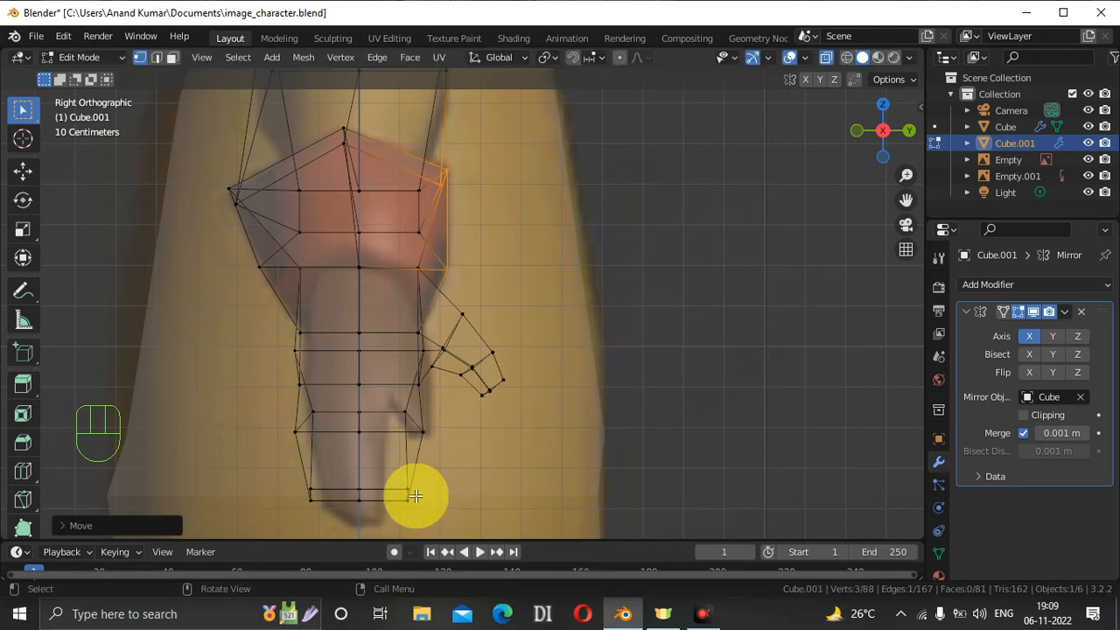
Move the rear vertices of the fingers inward and the hand's centre column of vertices down to the reference fingertips.
{"action": "left_click_drag", "start_coordinate": [906, 201], "coordinate": [907, 142]}
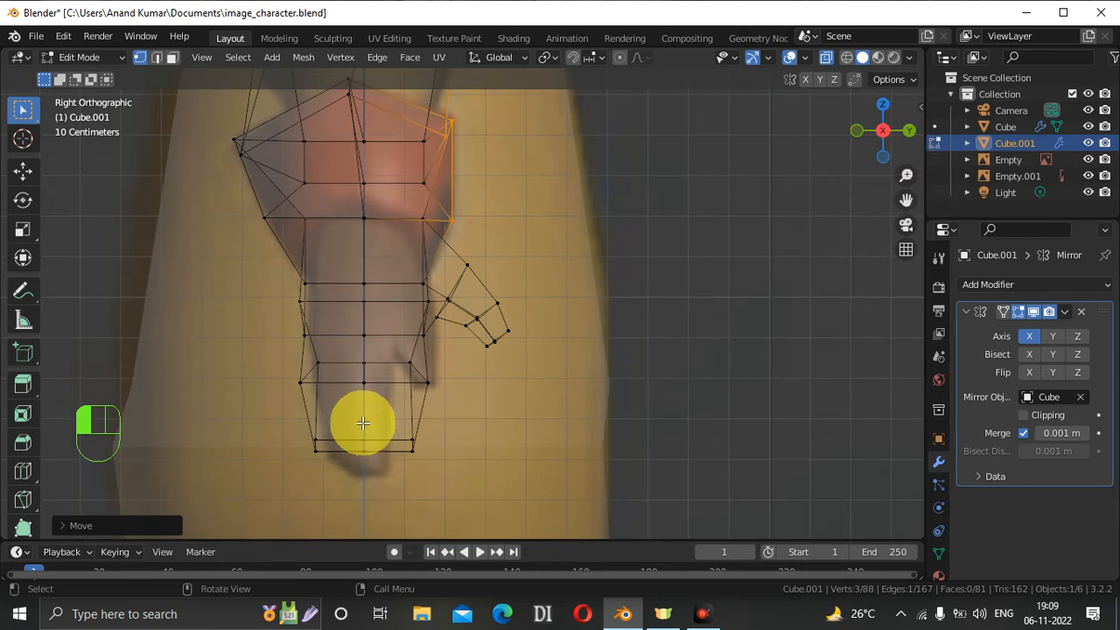
{"action": "left_click_drag", "start_coordinate": [289, 354], "coordinate": [352, 516]}
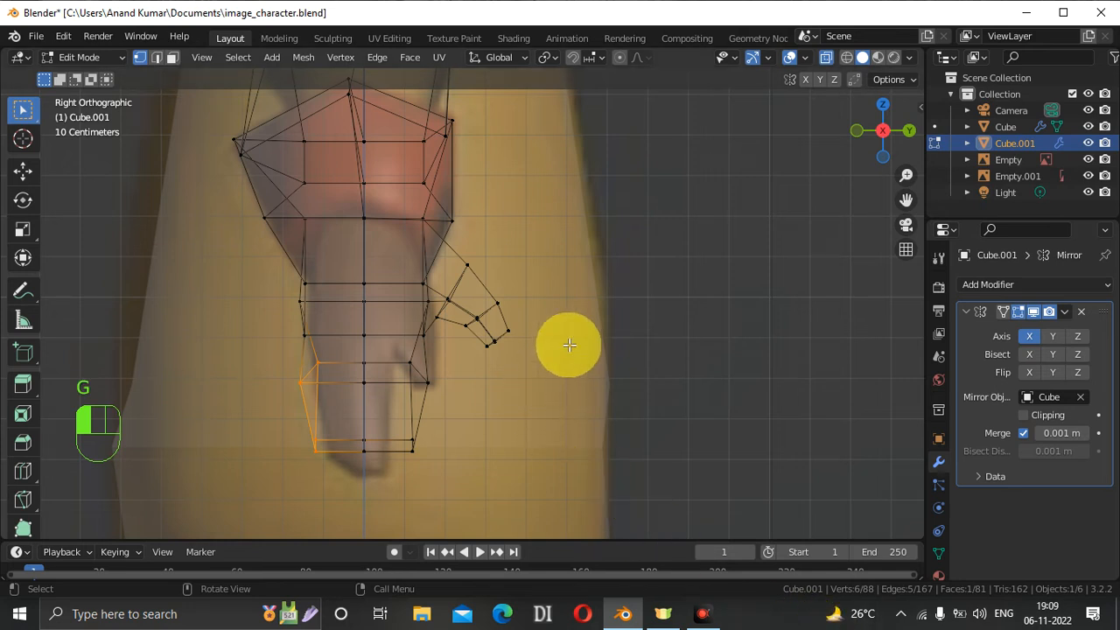
{"action": "key", "text": "g"}
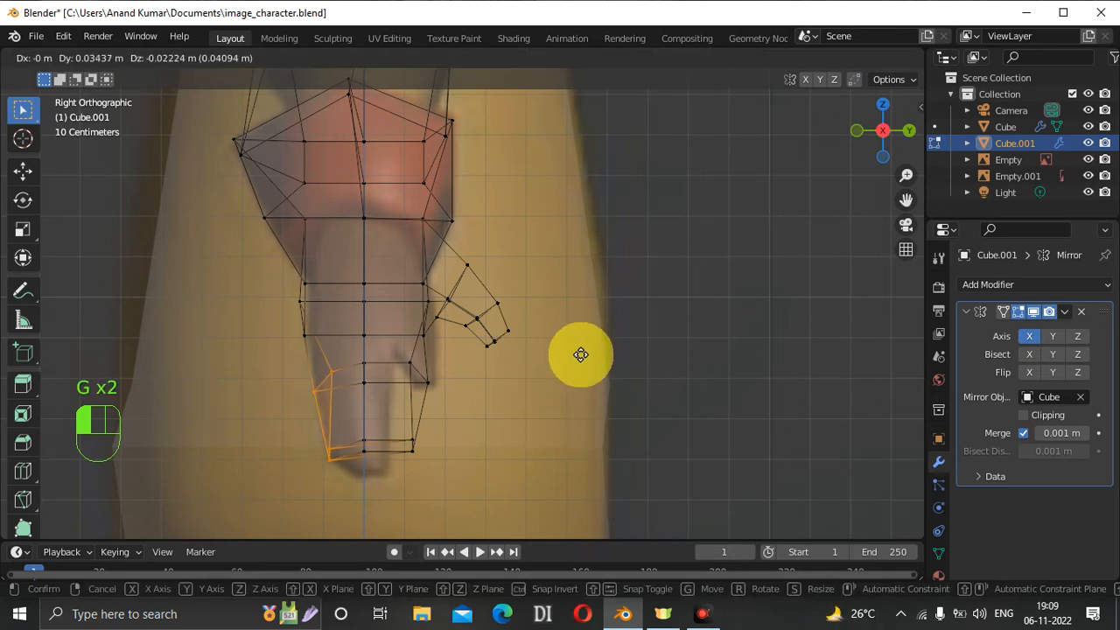
{"action": "left_click", "coordinate": [581, 354]}
{"action": "left_click_drag", "start_coordinate": [356, 416], "coordinate": [372, 468]}
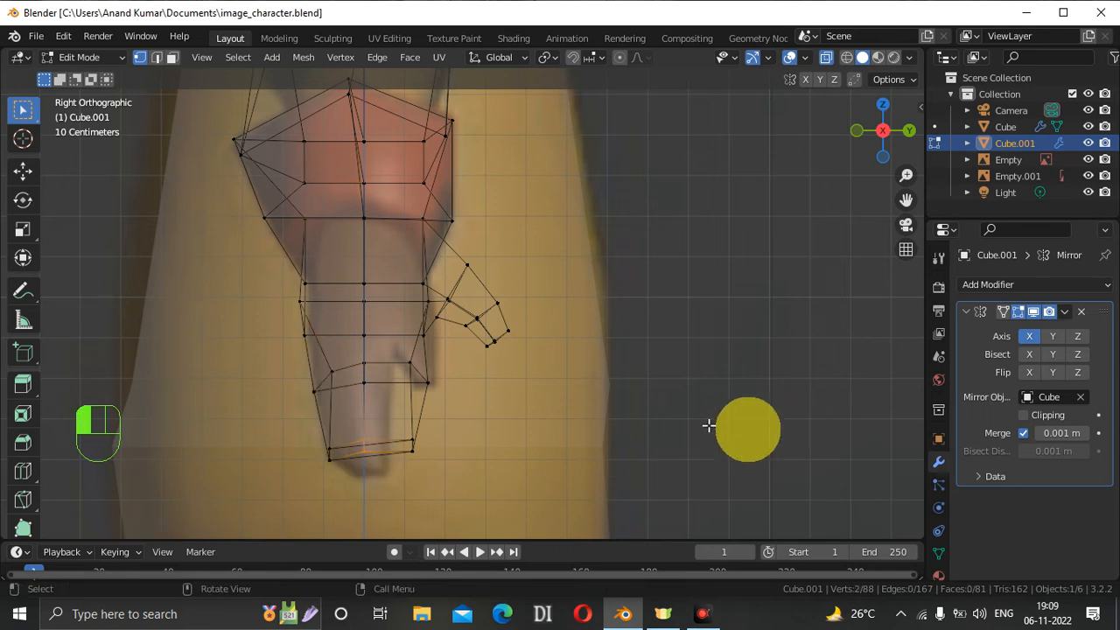
{"action": "left_click_drag", "start_coordinate": [353, 273], "coordinate": [382, 477]}
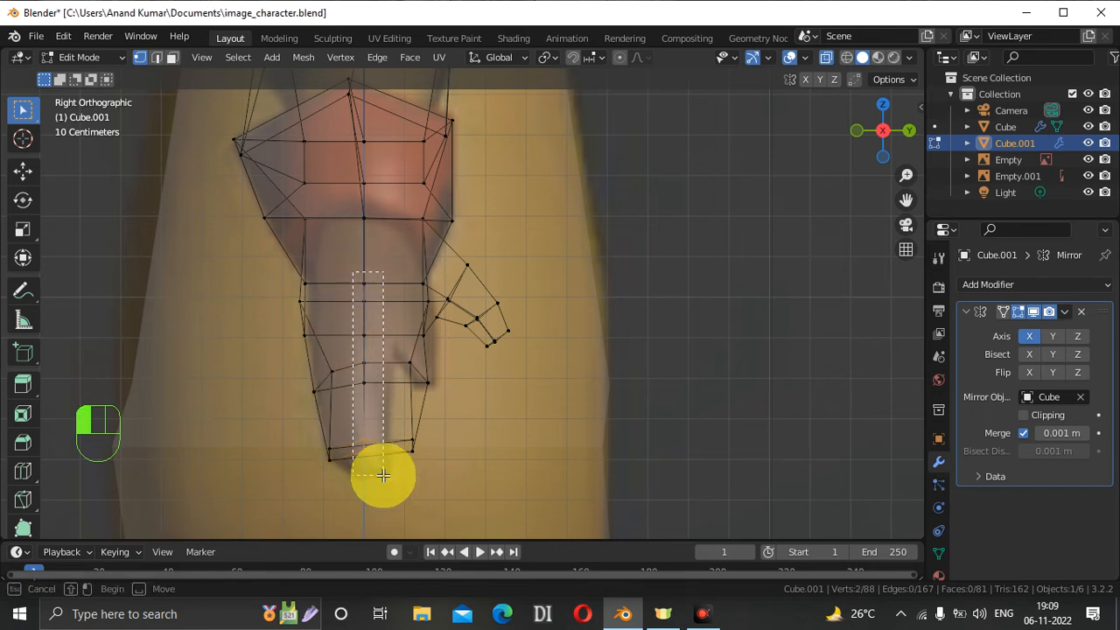
{"action": "key", "text": "g"}
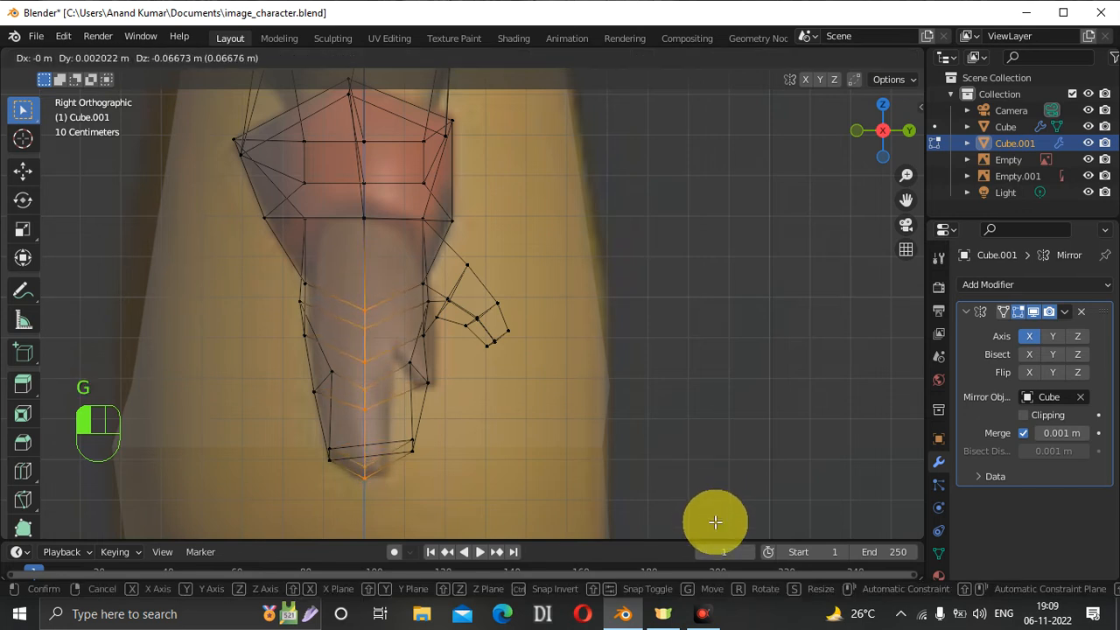
{"action": "left_click", "coordinate": [715, 521]}
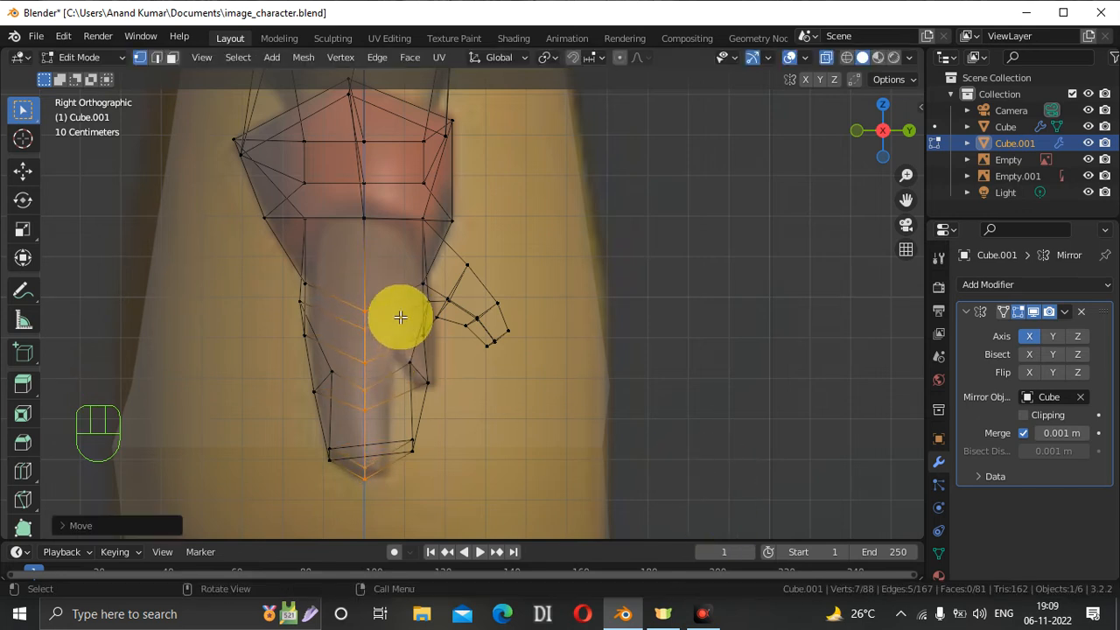
Move the front vertices of the fingers back and down onto the front edge of the reference fingers.
{"action": "left_click_drag", "start_coordinate": [392, 323], "coordinate": [457, 469]}
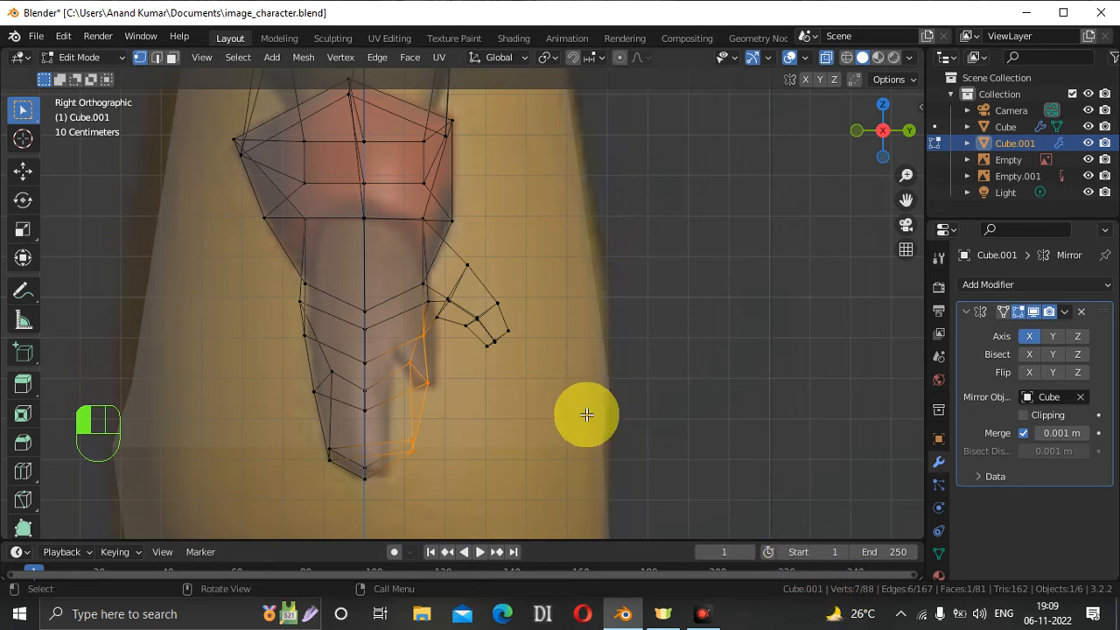
{"action": "key", "text": "g"}
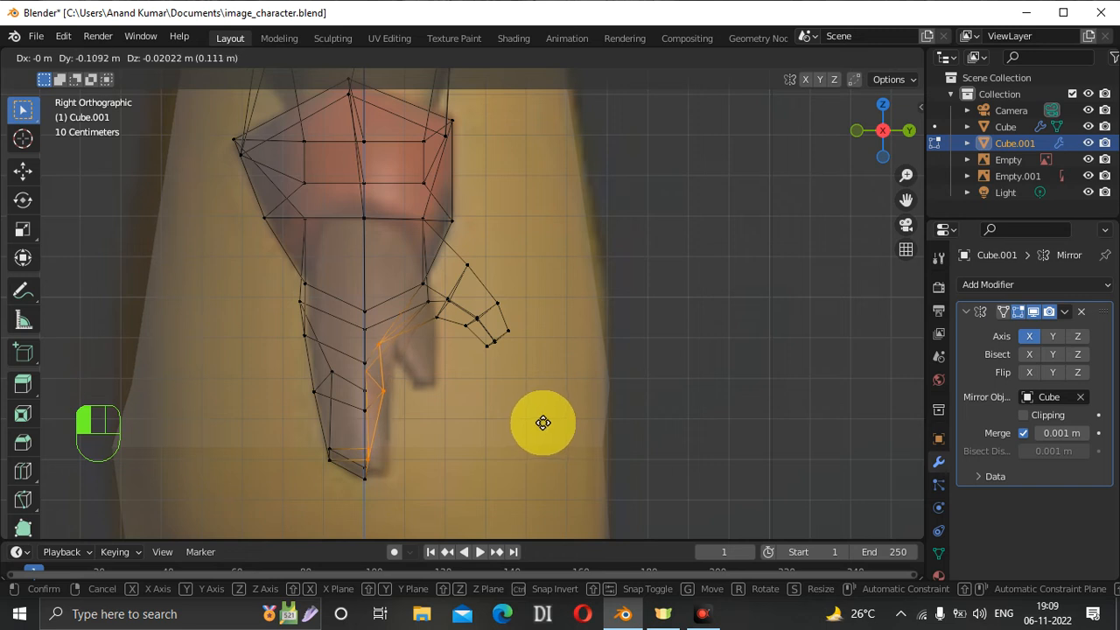
{"action": "left_click", "coordinate": [556, 437]}
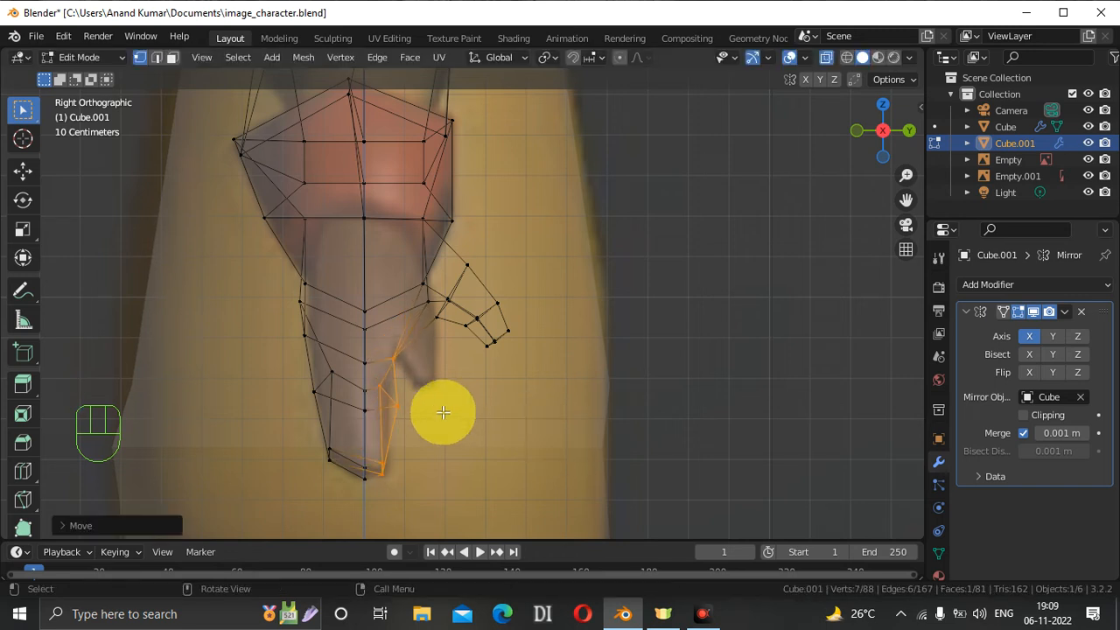
Move the whole thumb back and down toward the reference thumb, and shift its outer section further the same way.
{"action": "left_click", "coordinate": [438, 405]}
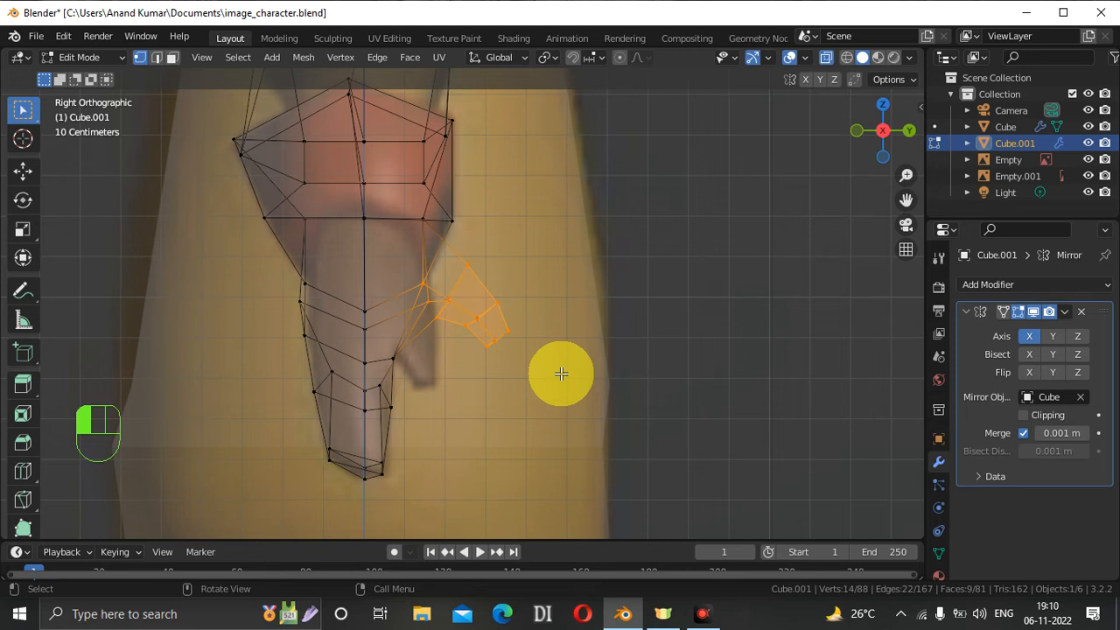
{"action": "key", "text": "g"}
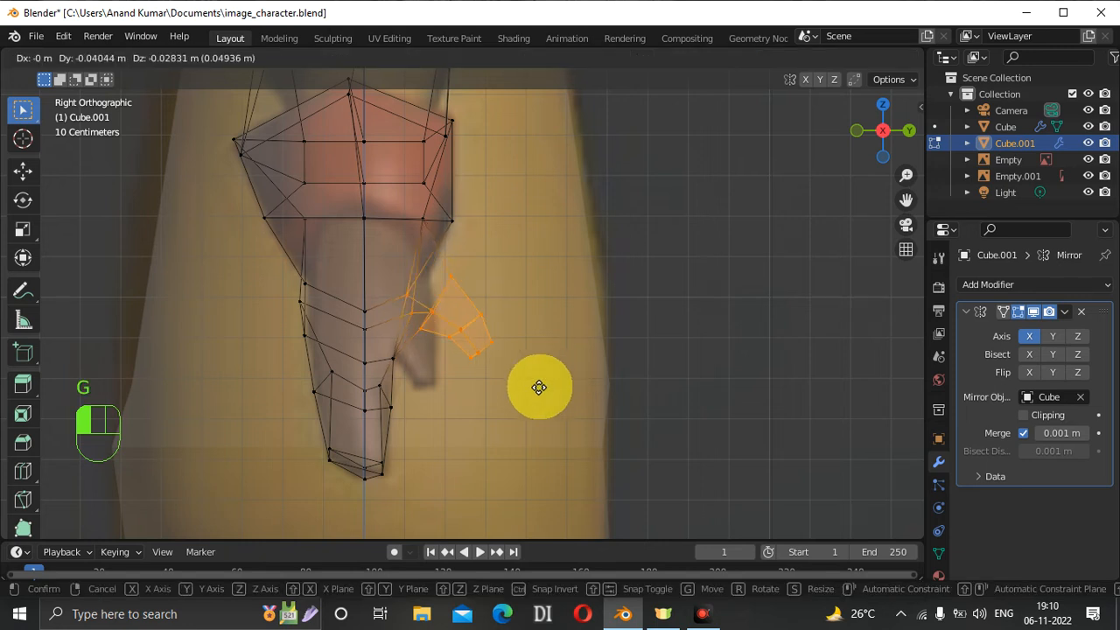
{"action": "left_click", "coordinate": [534, 397]}
{"action": "left_click", "coordinate": [559, 366]}
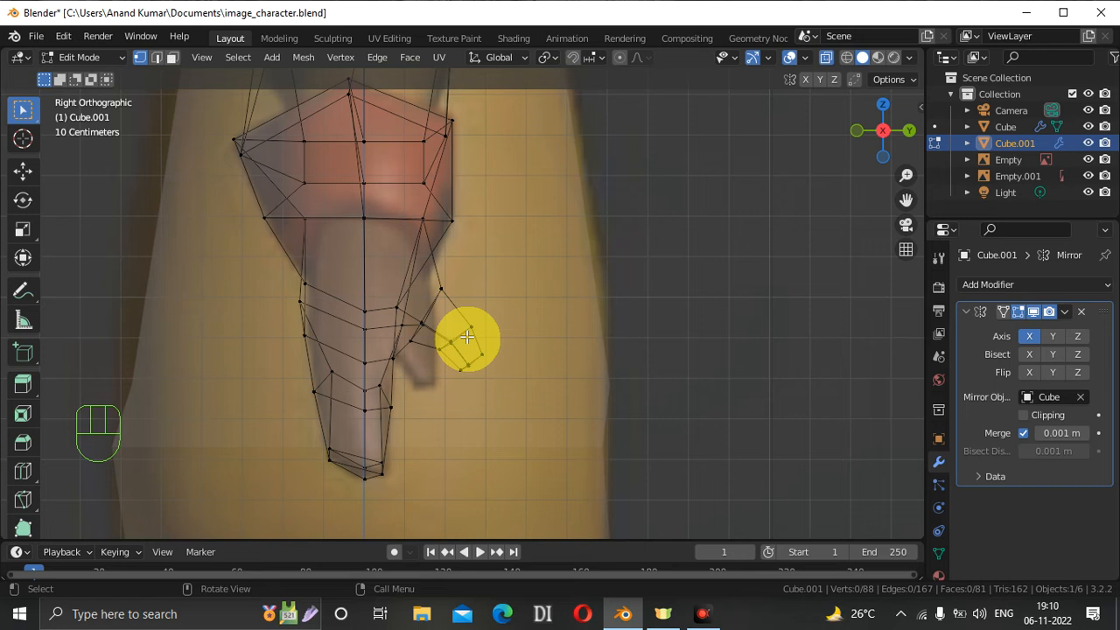
{"action": "left_click_drag", "start_coordinate": [426, 361], "coordinate": [430, 400]}
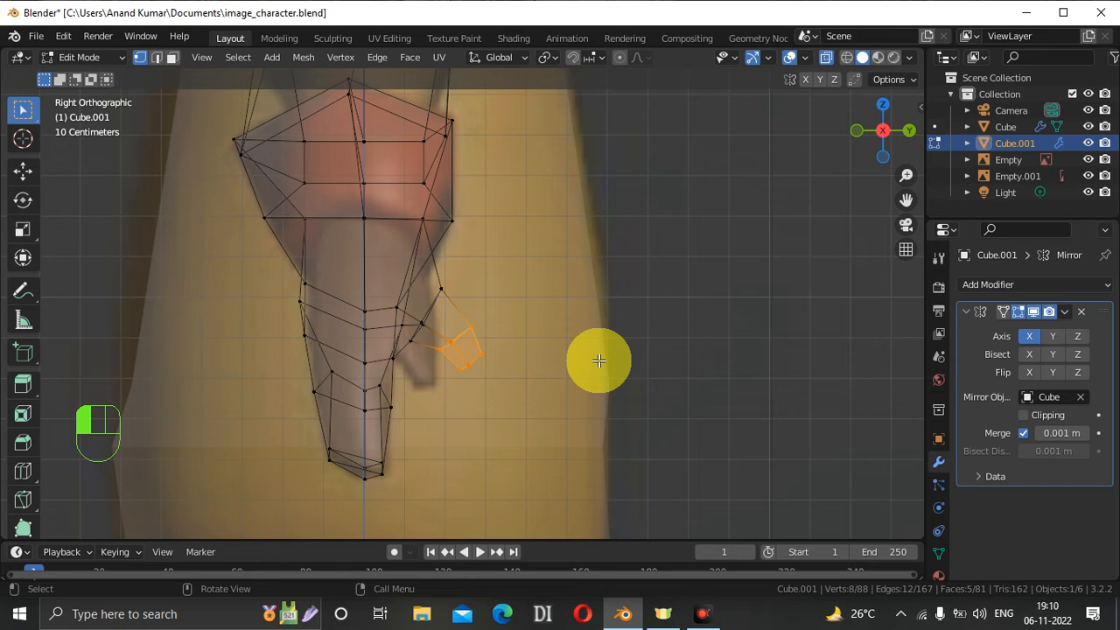
{"action": "key", "text": "g"}
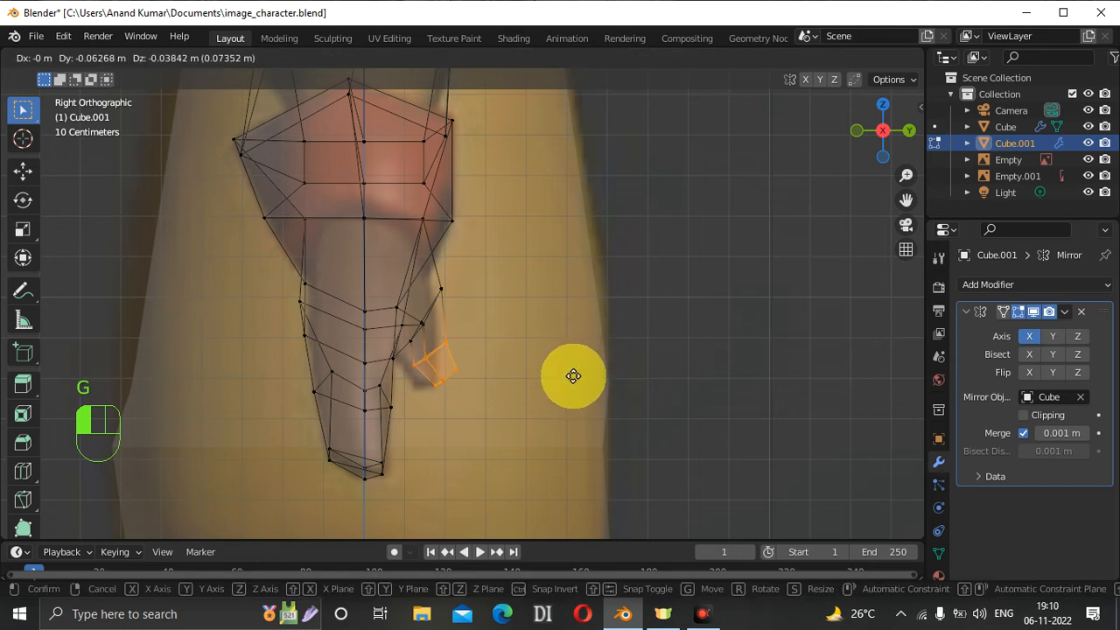
{"action": "left_click", "coordinate": [569, 378]}
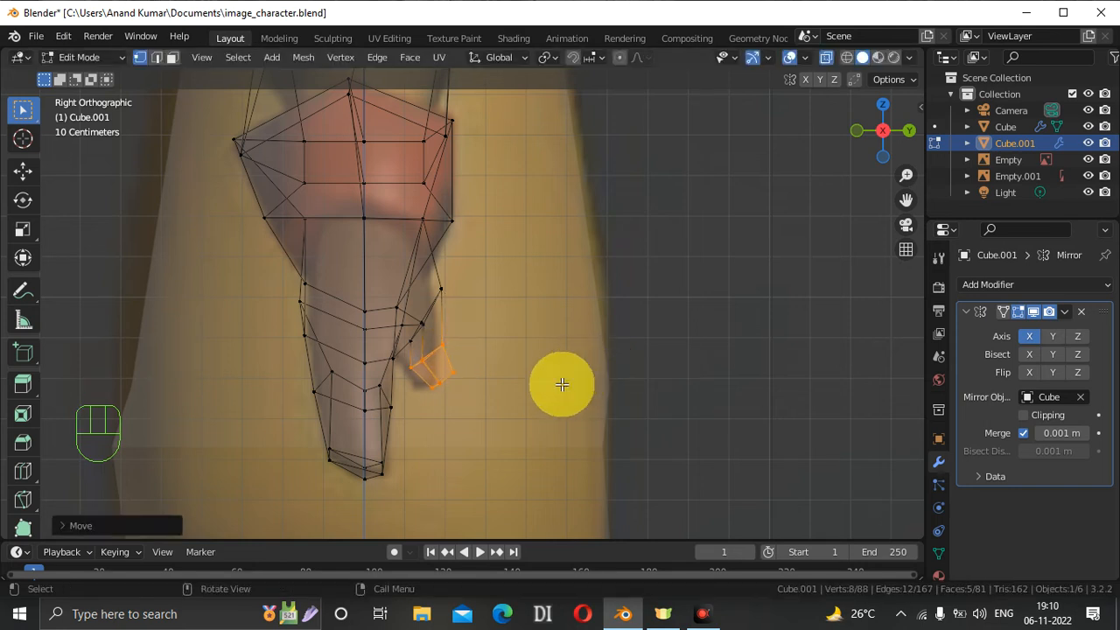
{"action": "left_click", "coordinate": [560, 384]}
Try to move the thumb's end vertices inward onto the tip of the reference thumb.
{"action": "left_click", "coordinate": [449, 370]}
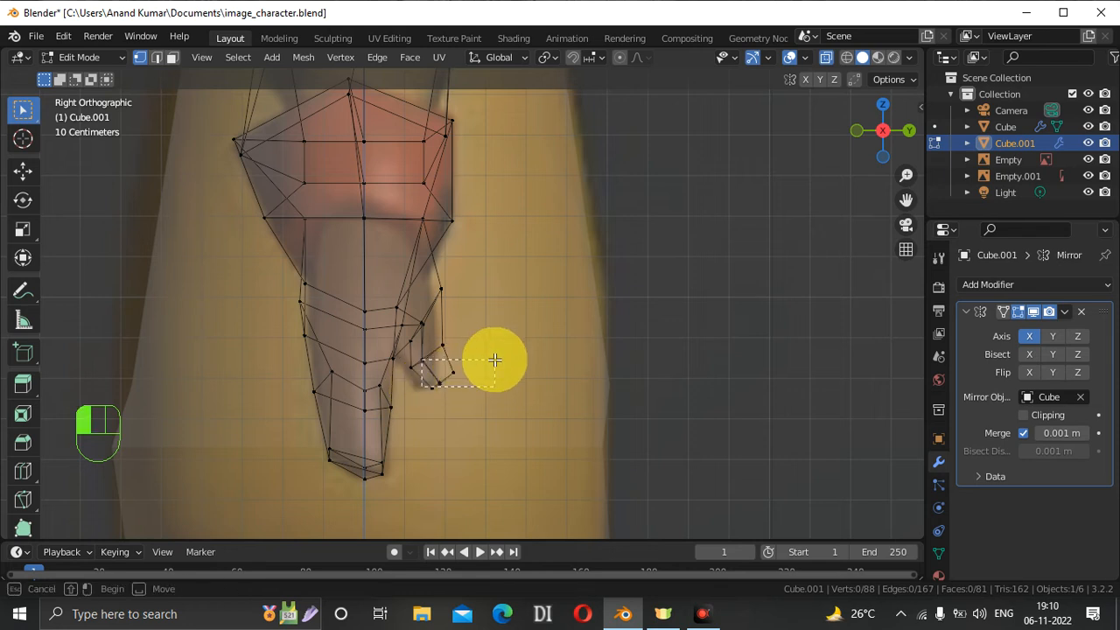
{"action": "left_click", "coordinate": [495, 377]}
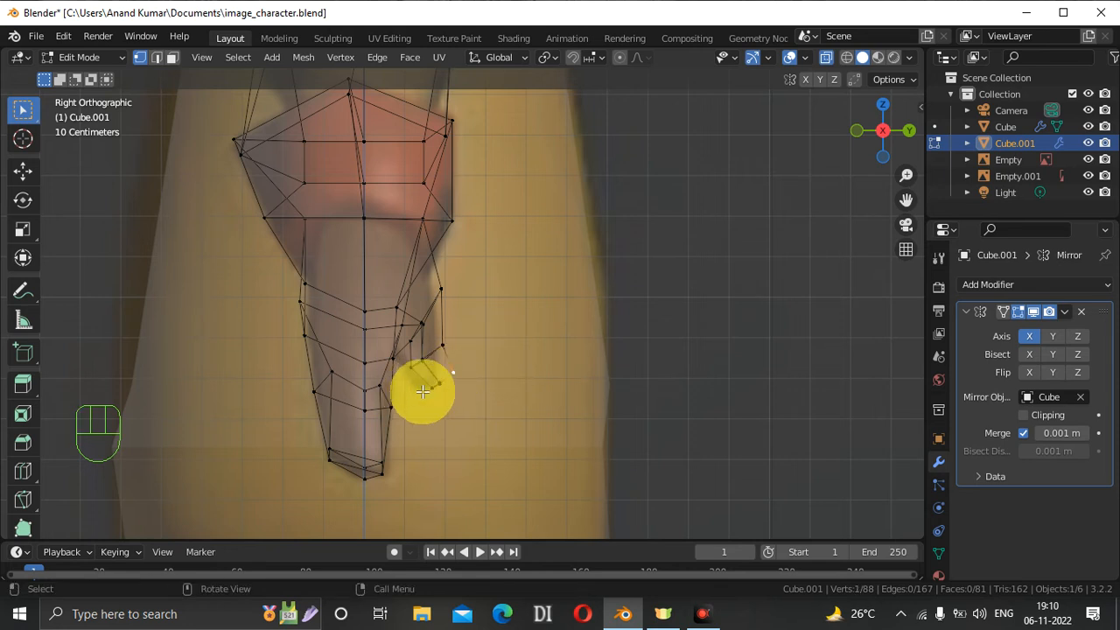
{"action": "left_click_drag", "start_coordinate": [471, 365], "coordinate": [411, 398]}
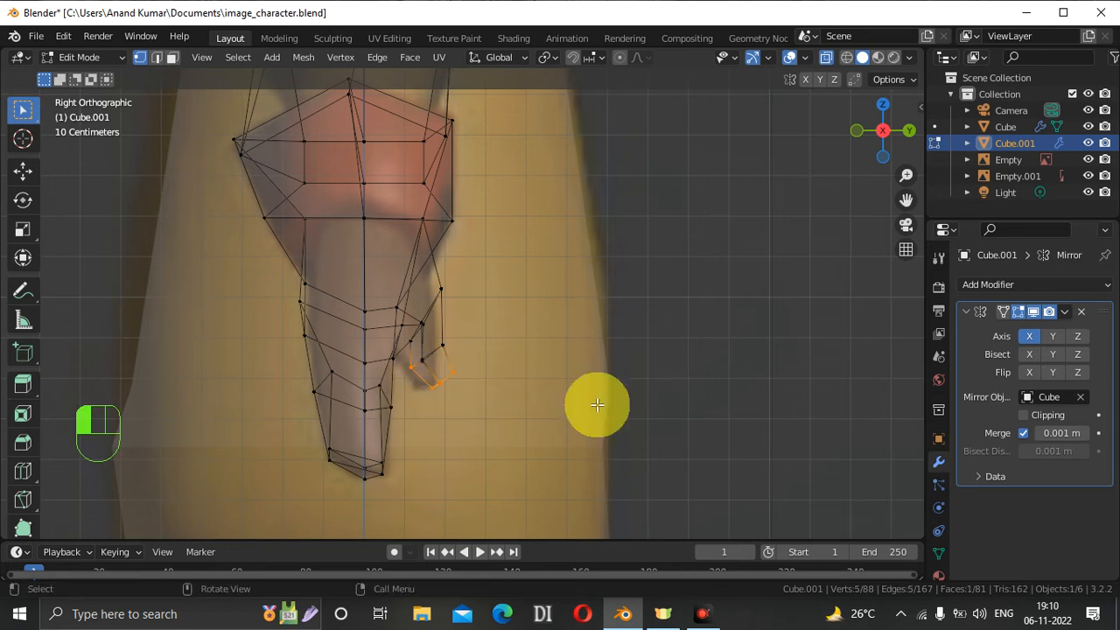
{"action": "left_click_drag", "start_coordinate": [474, 360], "coordinate": [417, 394]}
{"action": "key", "text": "g"}
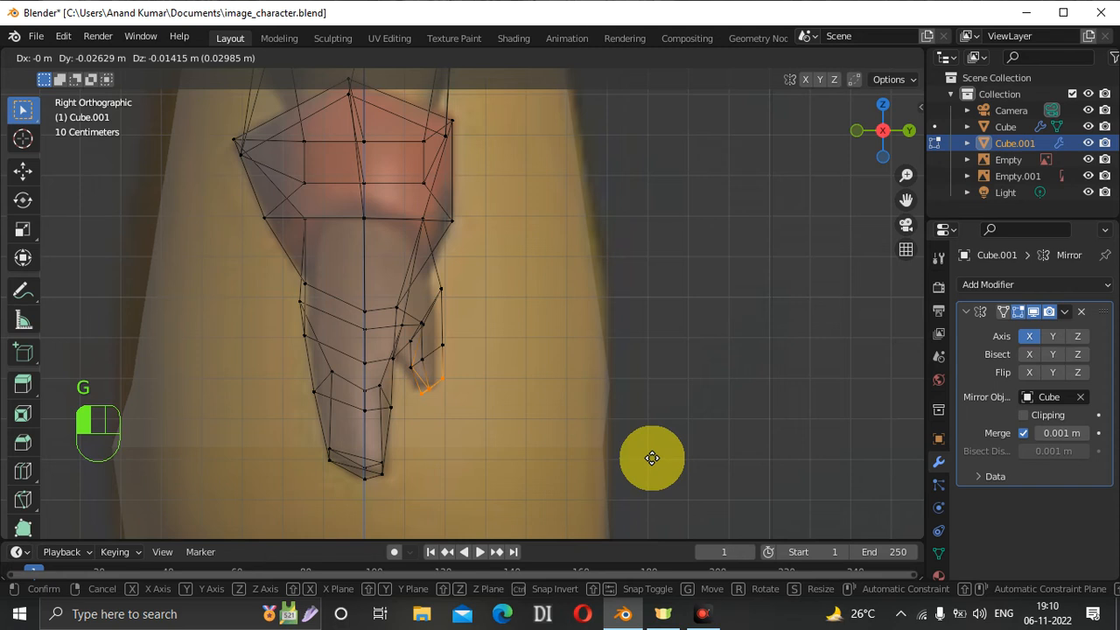
{"action": "left_click", "coordinate": [661, 457]}
{"action": "key", "text": "ctrl+z"}
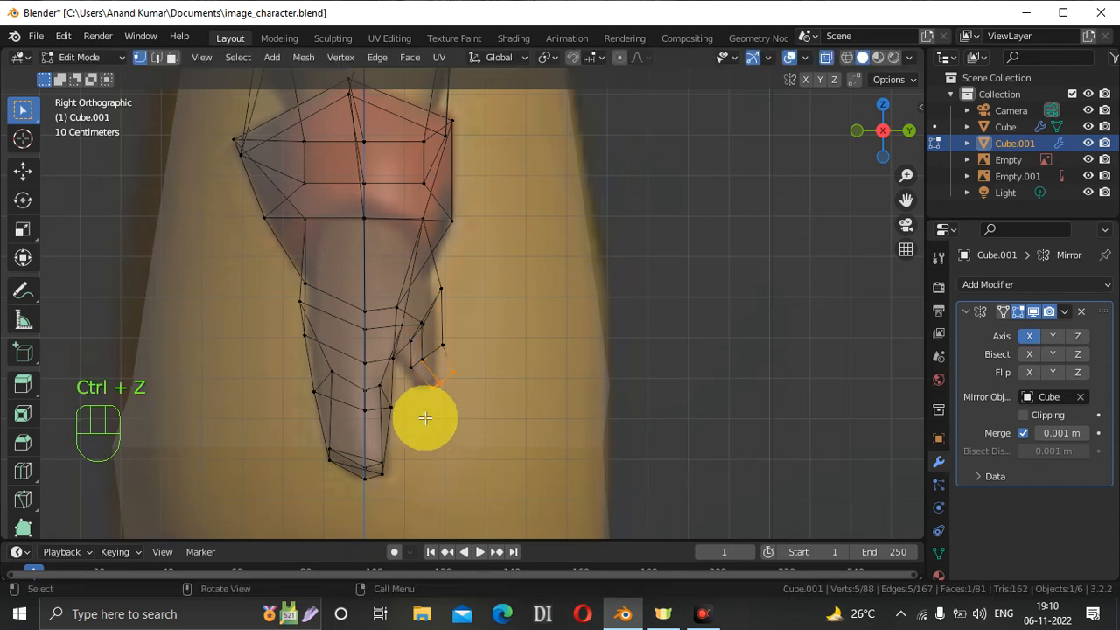
Move the thumb's four end vertices onto the reference tip and its two outer-edge vertices in to the reference outline.
{"action": "left_click_drag", "start_coordinate": [427, 413], "coordinate": [467, 362]}
{"action": "key", "text": "g"}
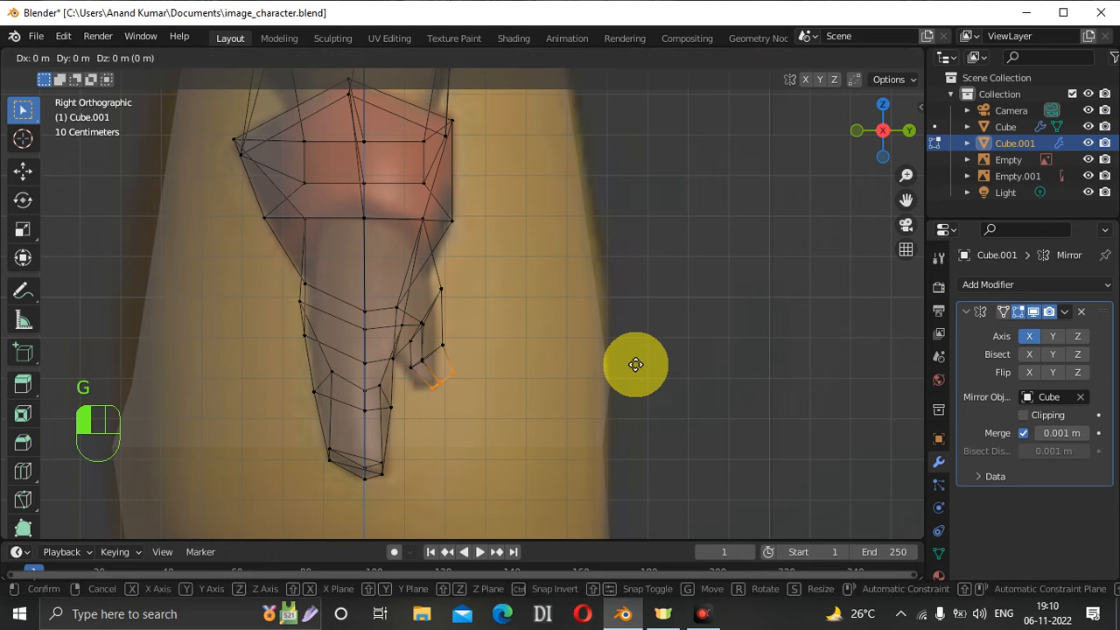
{"action": "left_click", "coordinate": [618, 371]}
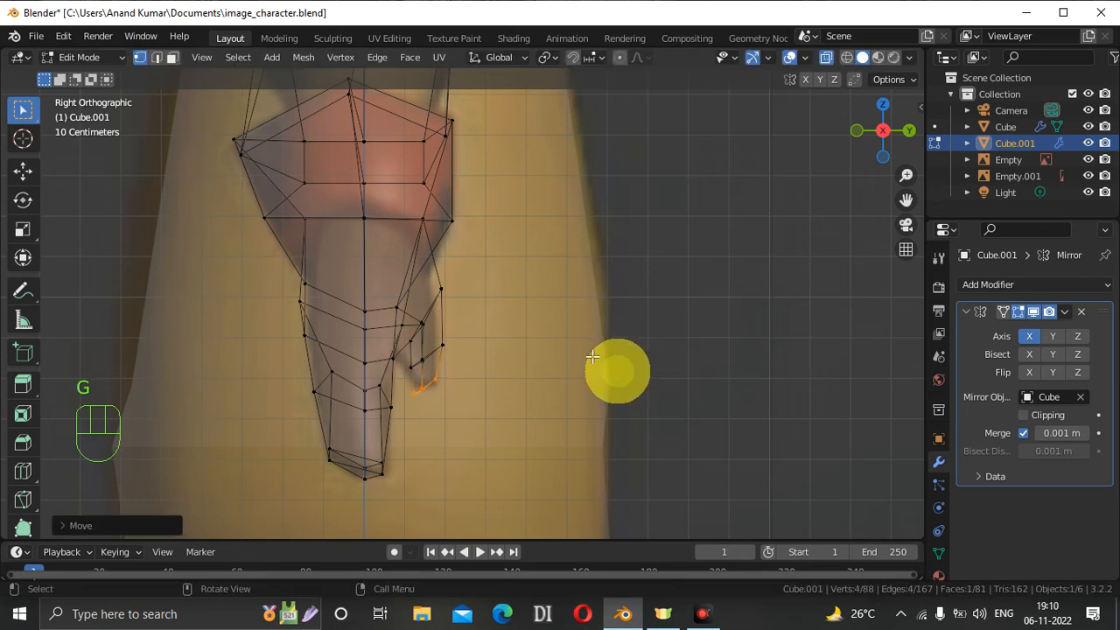
{"action": "left_click_drag", "start_coordinate": [419, 244], "coordinate": [464, 303]}
{"action": "left_click_drag", "start_coordinate": [428, 249], "coordinate": [493, 375]}
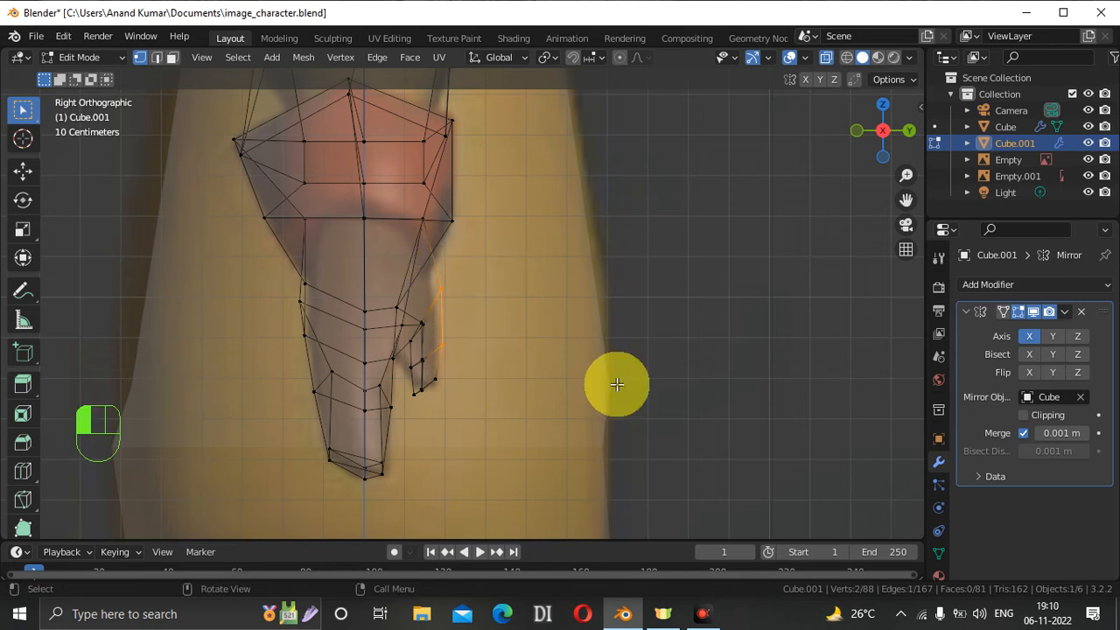
{"action": "key", "text": "g"}
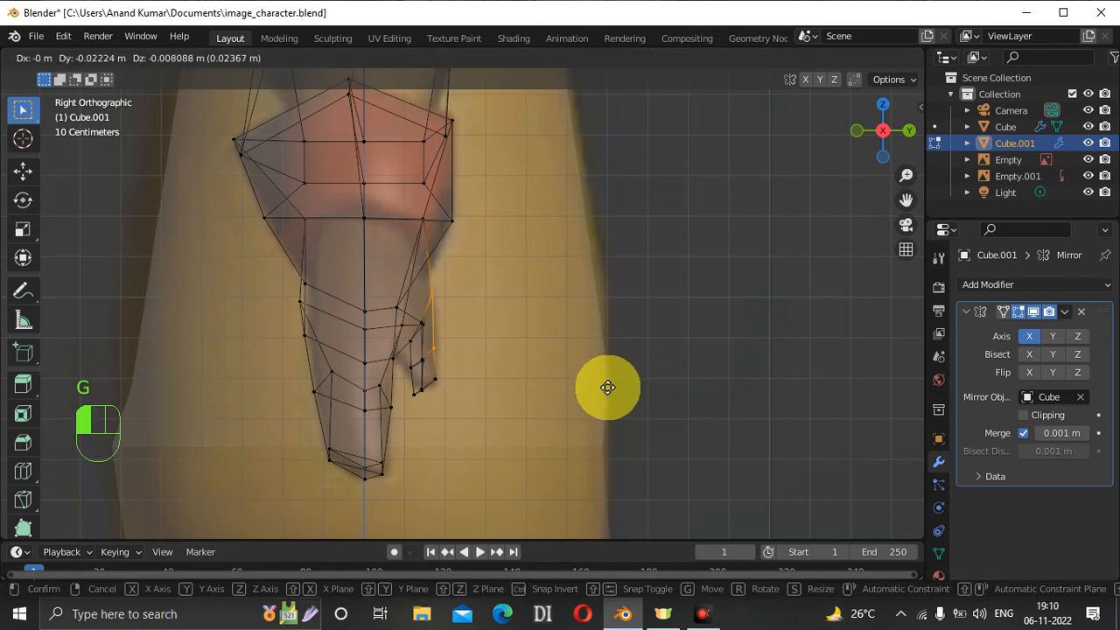
{"action": "left_click", "coordinate": [608, 386]}
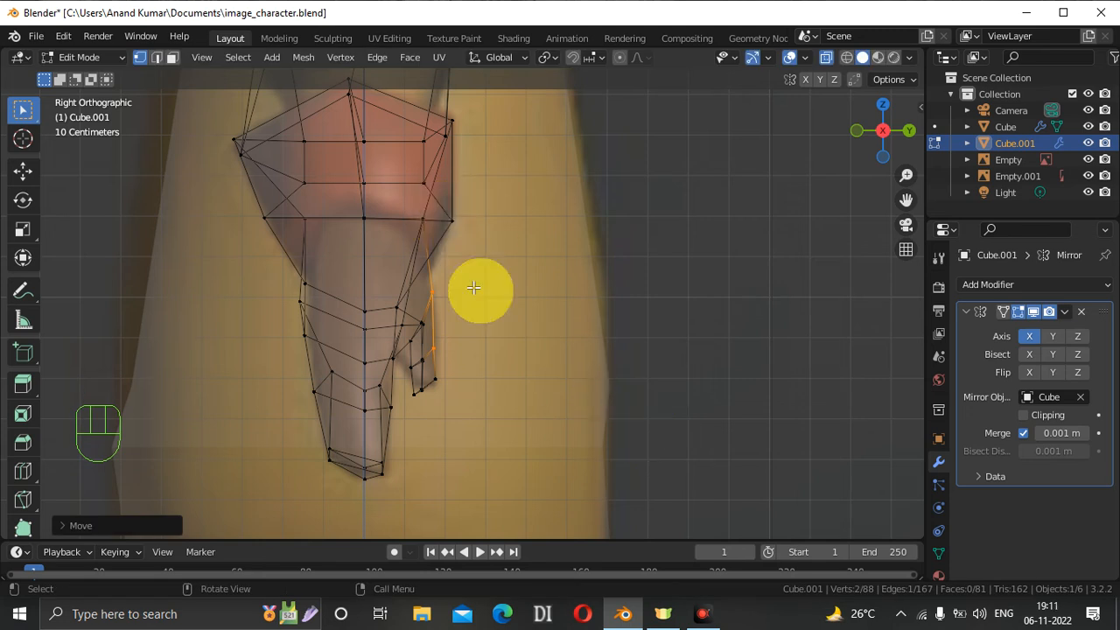
Try to move the front wrist vertex outward toward the lower front corner of the cuff.
{"action": "left_click_drag", "start_coordinate": [409, 212], "coordinate": [436, 238]}
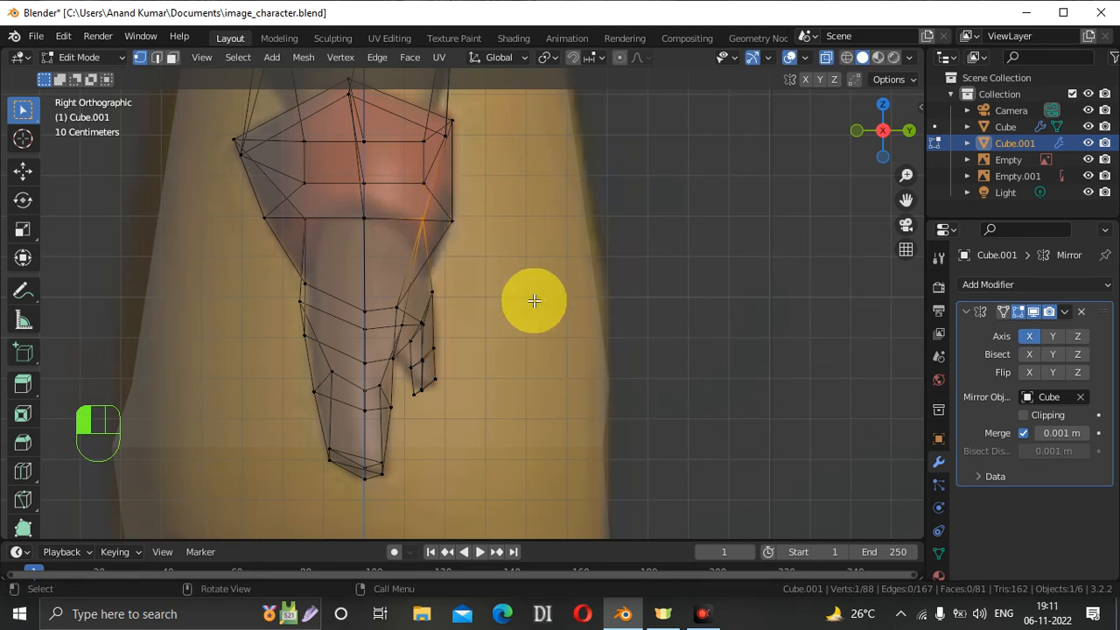
{"action": "key", "text": "g"}
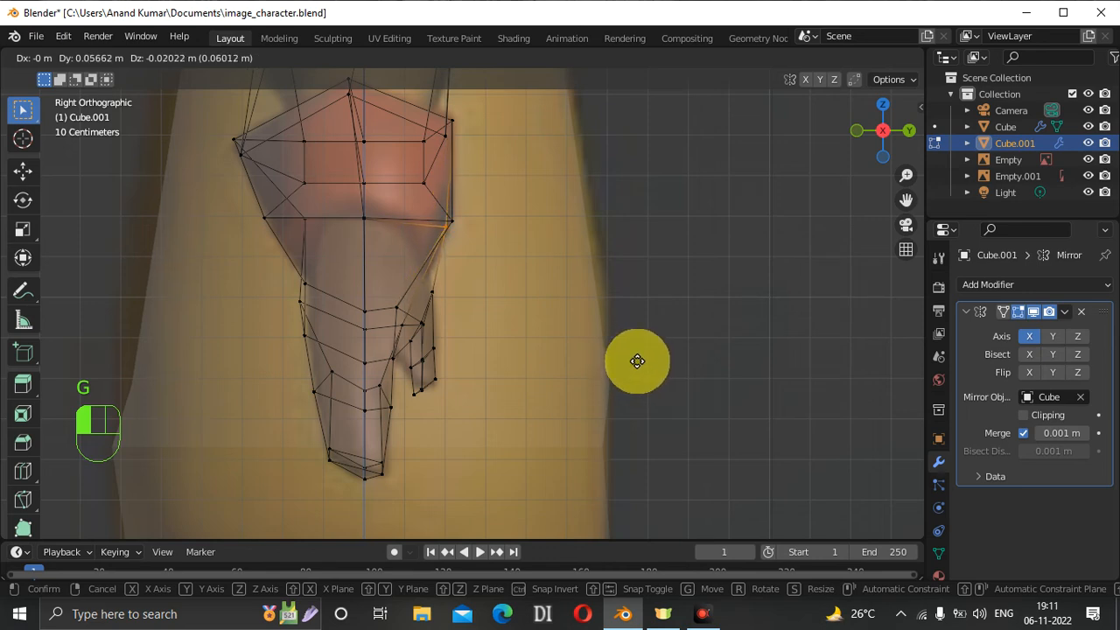
{"action": "left_click", "coordinate": [630, 366]}
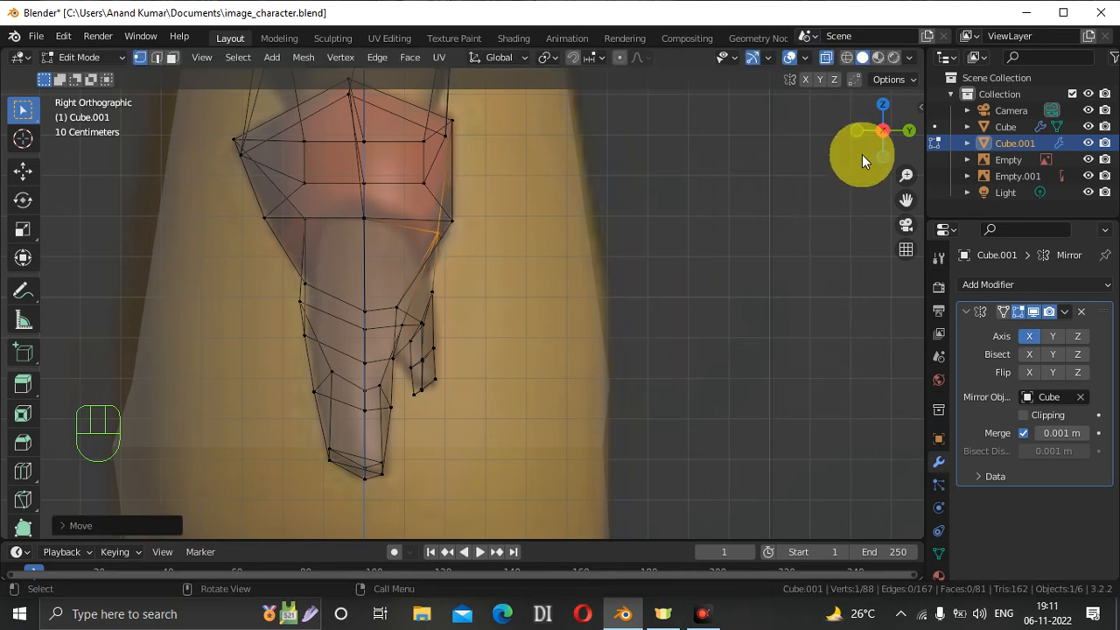
{"action": "left_click_drag", "start_coordinate": [875, 142], "coordinate": [888, 101]}
{"action": "key", "text": "ctrl+z"}
Inspect the hand and wrist mesh in perspective with X-ray display turned off.
{"action": "left_click", "coordinate": [887, 120]}
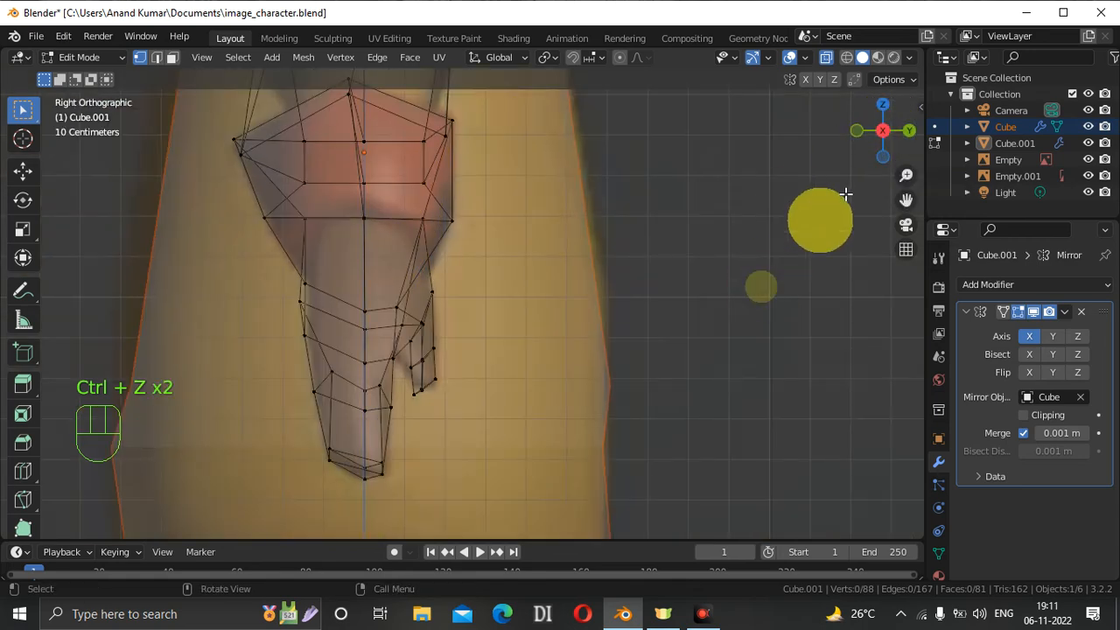
{"action": "mouse_move", "coordinate": [866, 141]}
{"action": "left_mouse_down"}
{"action": "mouse_move", "coordinate": [768, 144]}
{"action": "mouse_move", "coordinate": [875, 113]}
{"action": "mouse_move", "coordinate": [857, 138]}
{"action": "left_mouse_up"}
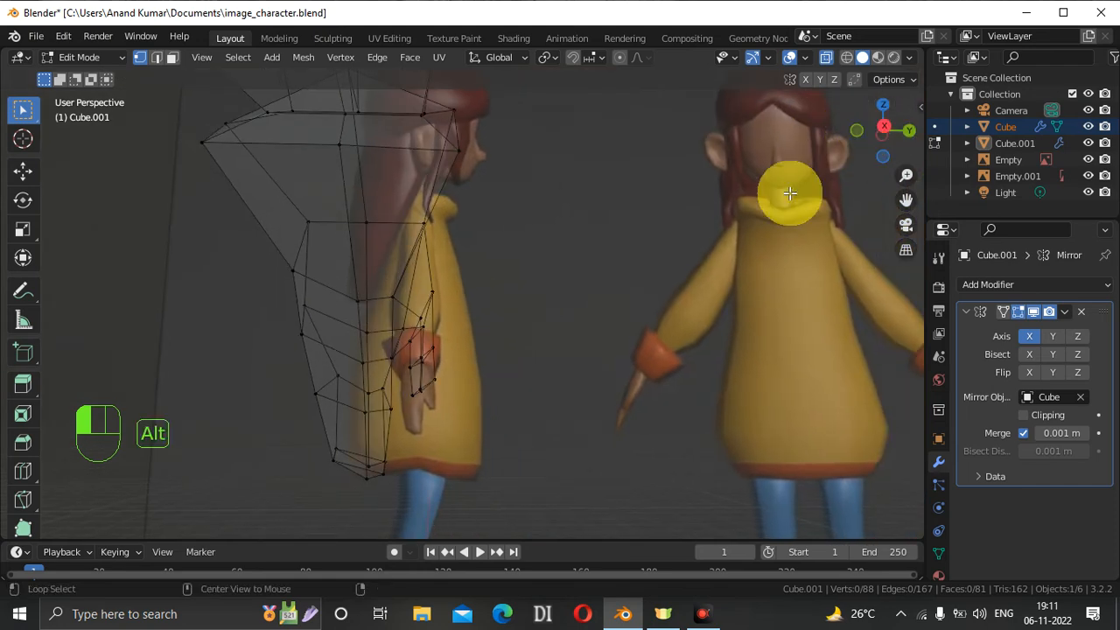
{"action": "key", "text": "alt+z"}
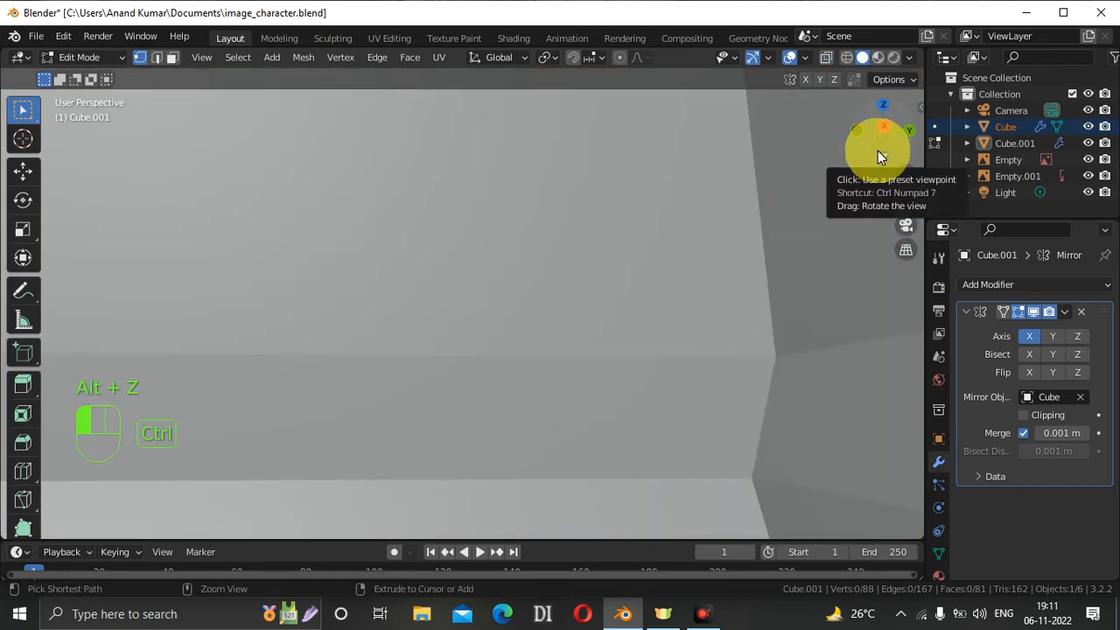
{"action": "left_click_drag", "start_coordinate": [907, 181], "coordinate": [717, 82]}
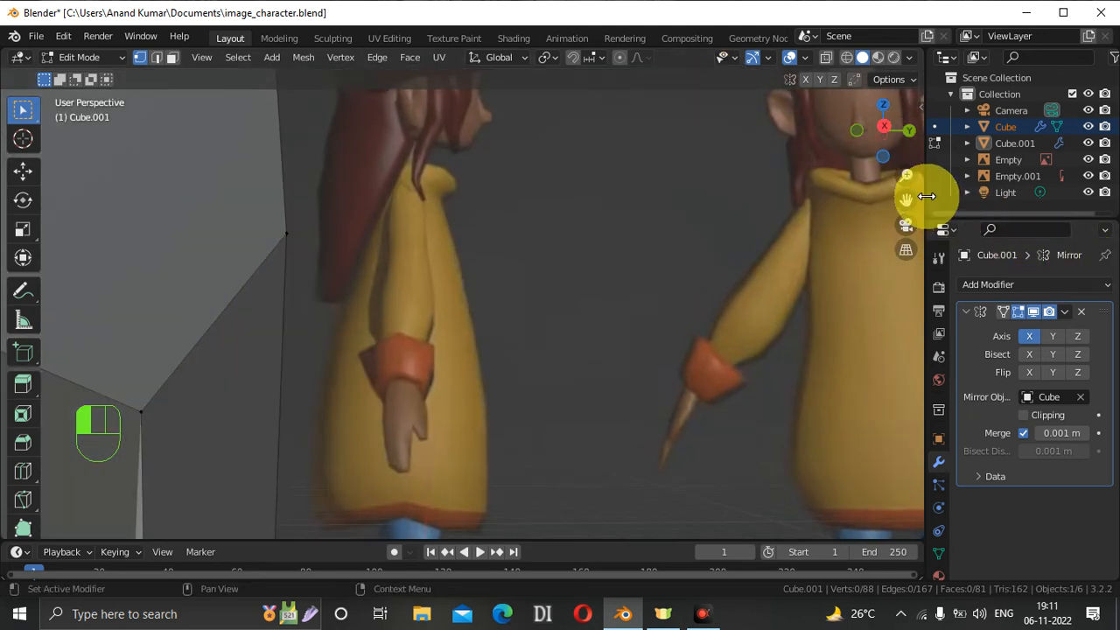
{"action": "left_click_drag", "start_coordinate": [906, 177], "coordinate": [416, 290]}
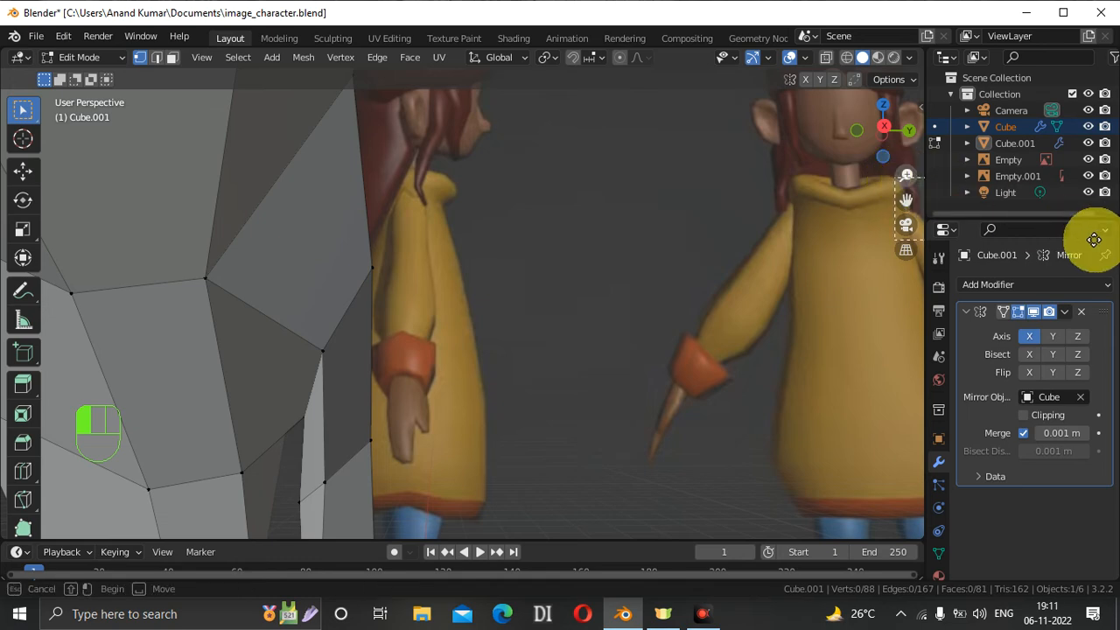
{"action": "left_click_drag", "start_coordinate": [912, 175], "coordinate": [638, 423]}
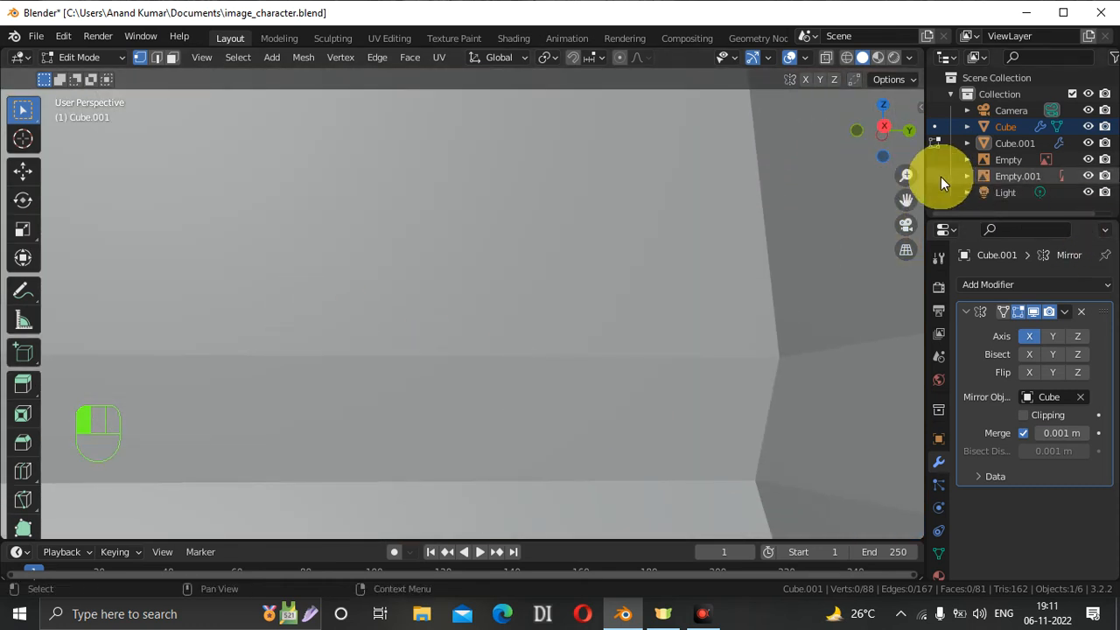
{"action": "left_click_drag", "start_coordinate": [904, 181], "coordinate": [359, 295]}
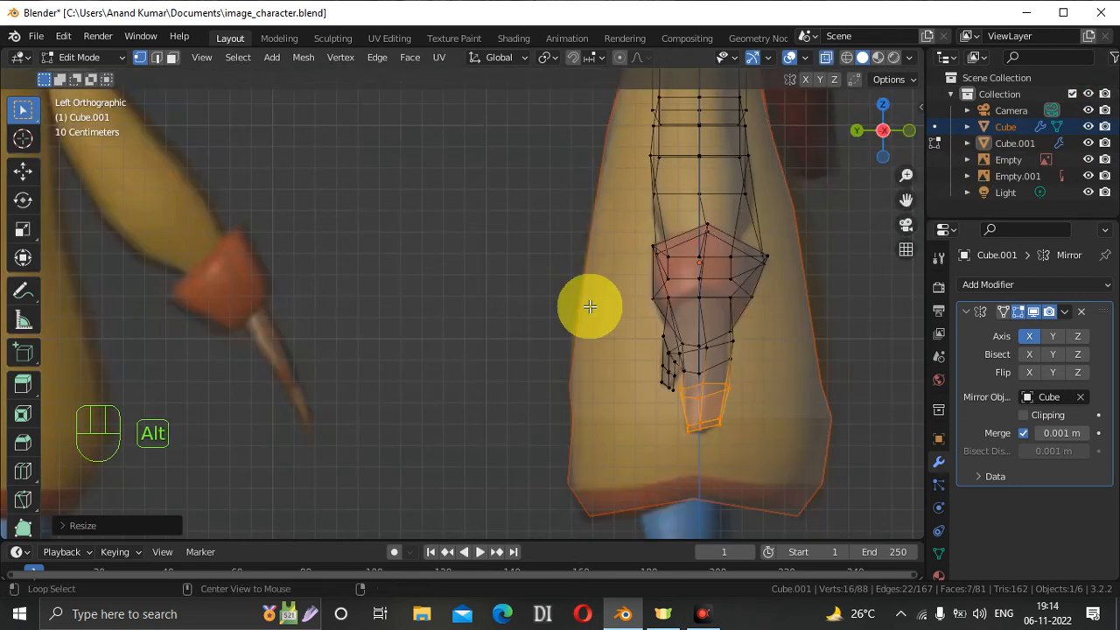
With X-ray off, move the middle vertex of the hand's cross-loop toward the centre line and the edge vertex opposite the thumb slightly inward.
{"action": "key", "text": "alt+z"}
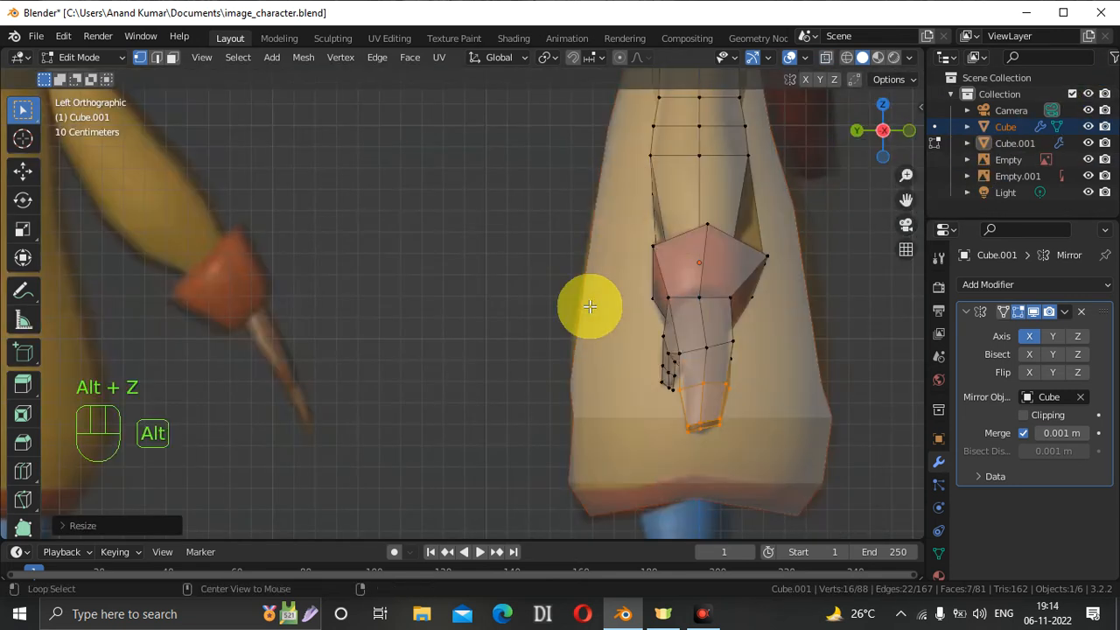
{"action": "left_click", "coordinate": [740, 370]}
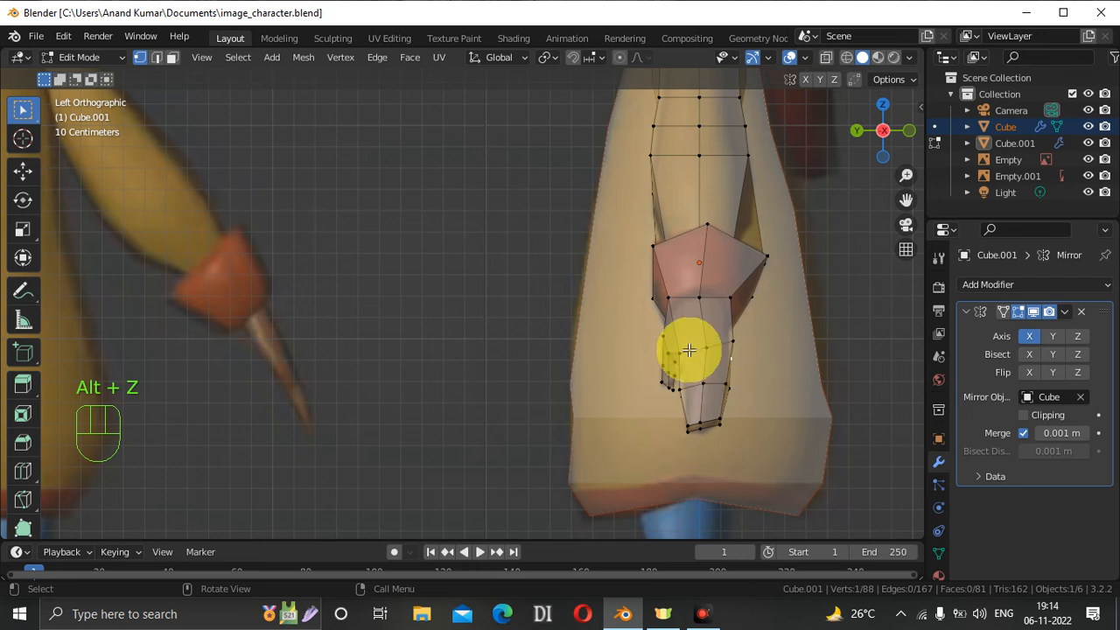
{"action": "left_click", "coordinate": [707, 349]}
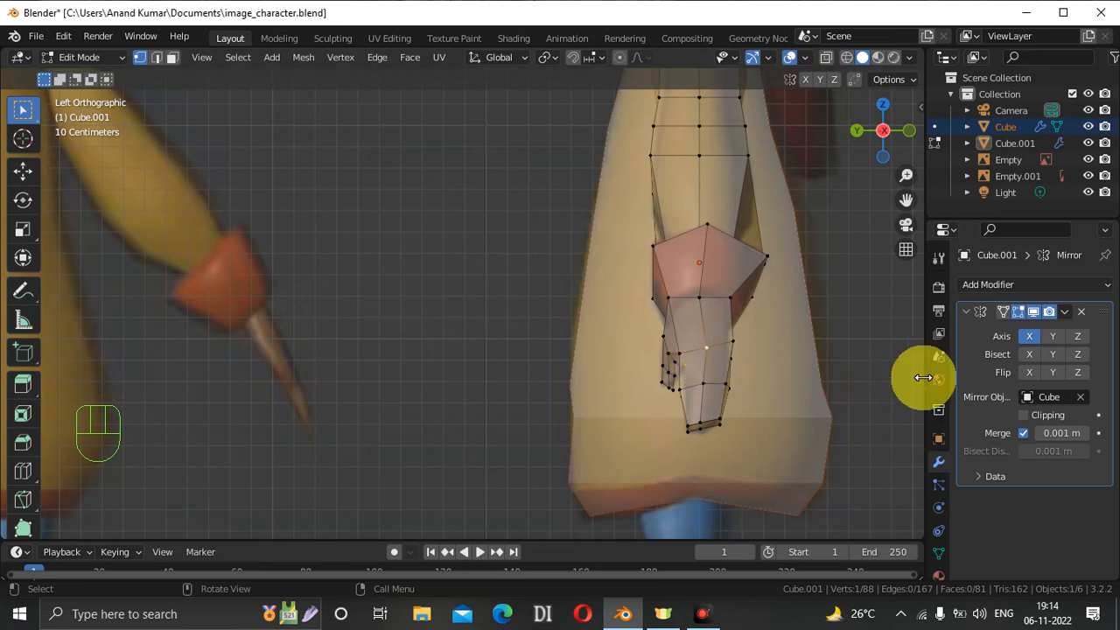
{"action": "key", "text": "g"}
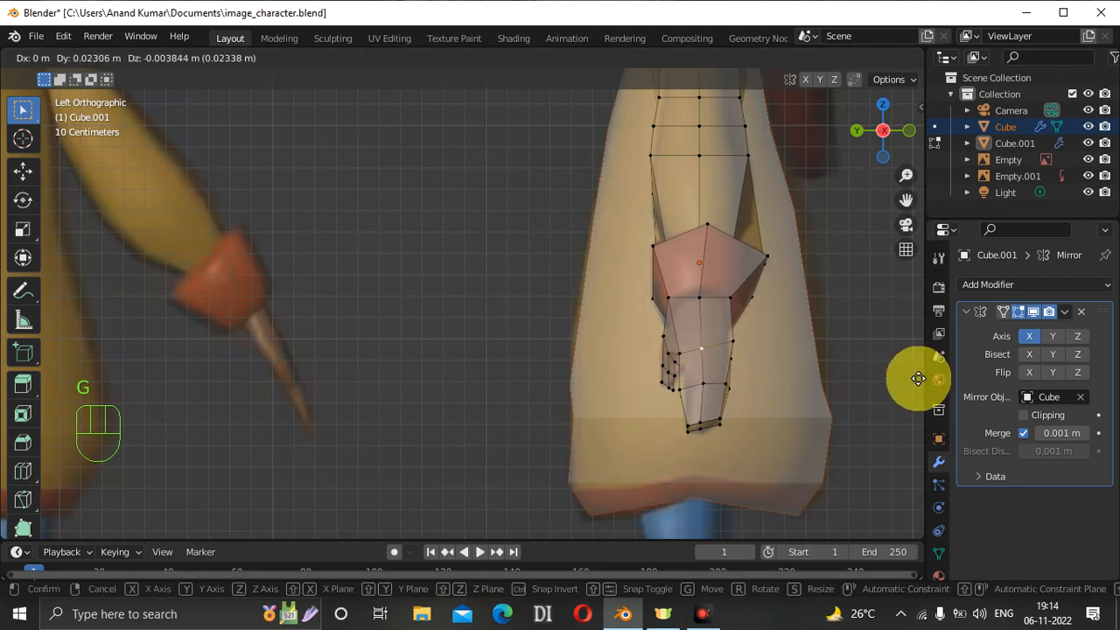
{"action": "left_click", "coordinate": [917, 379]}
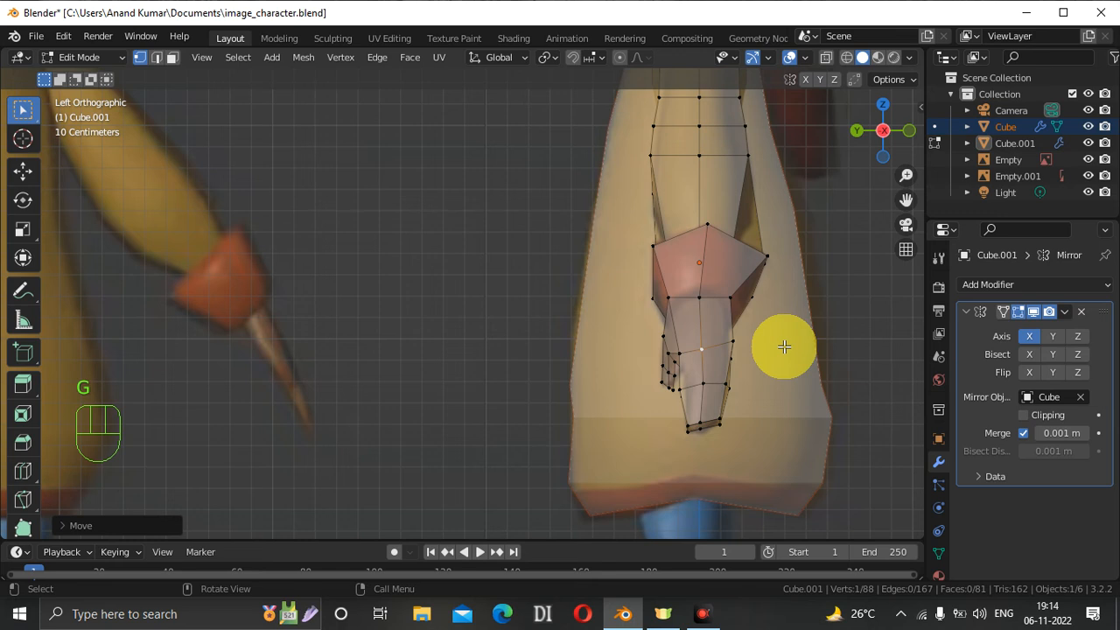
{"action": "left_click", "coordinate": [732, 339]}
{"action": "key", "text": "g"}
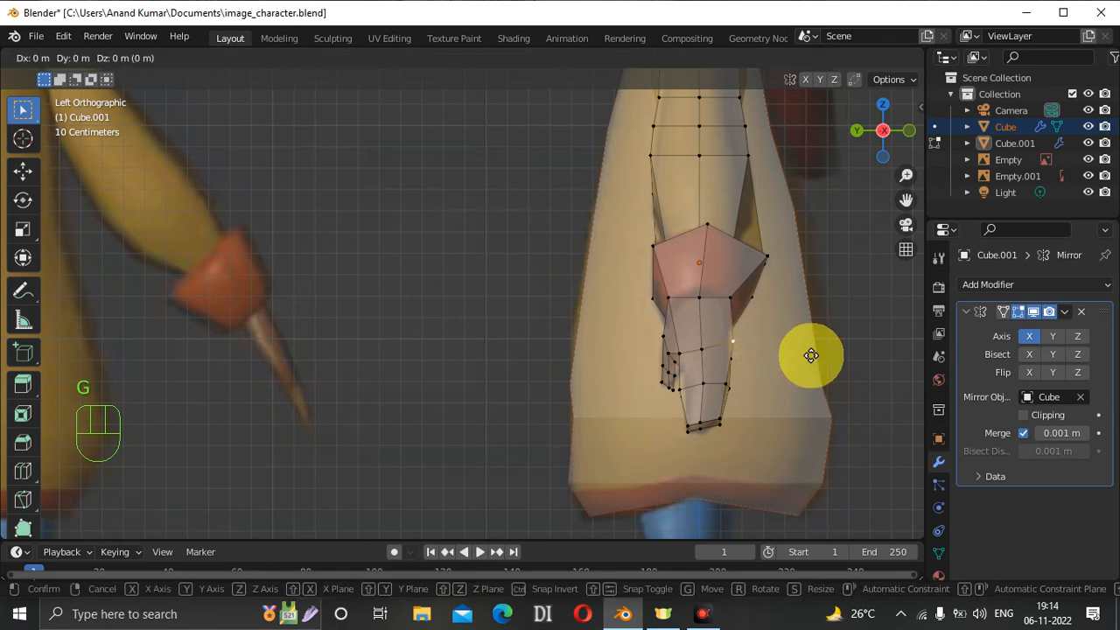
{"action": "left_click", "coordinate": [809, 355]}
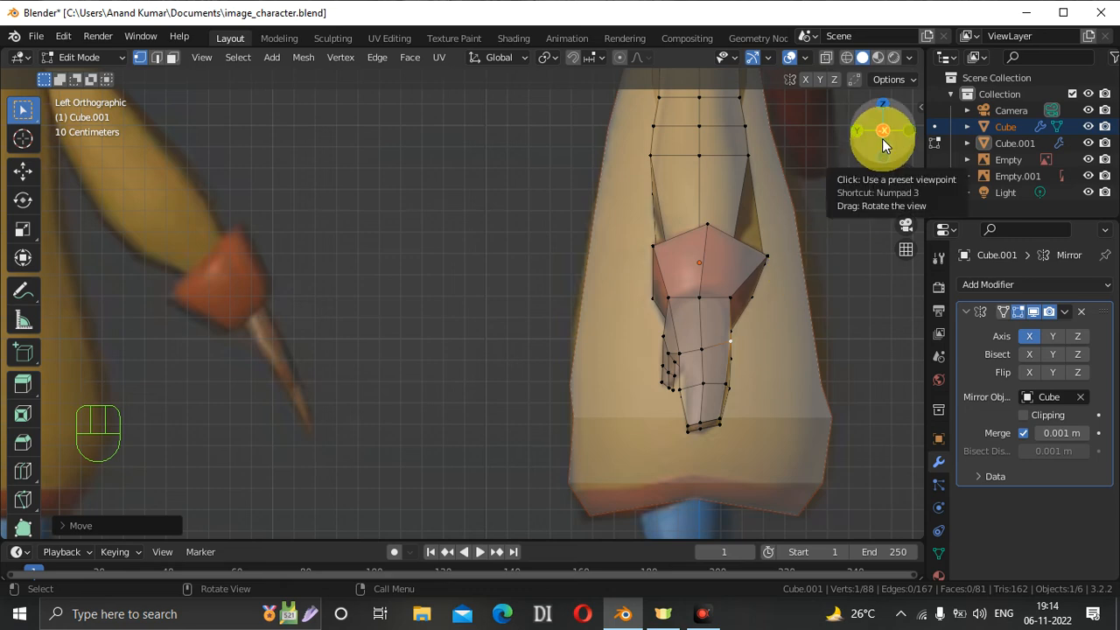
Examine the arm and hand against the sweater body, comparing the display with and without X-ray and viewport overlays.
{"action": "left_click_drag", "start_coordinate": [907, 178], "coordinate": [779, 286]}
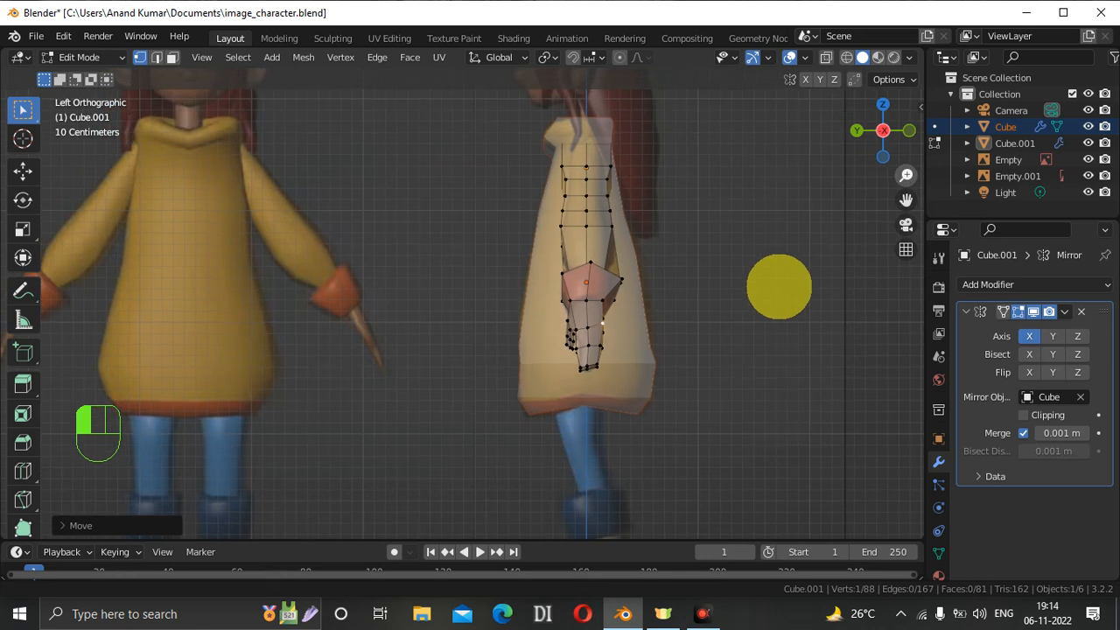
{"action": "key", "text": "alt+z"}
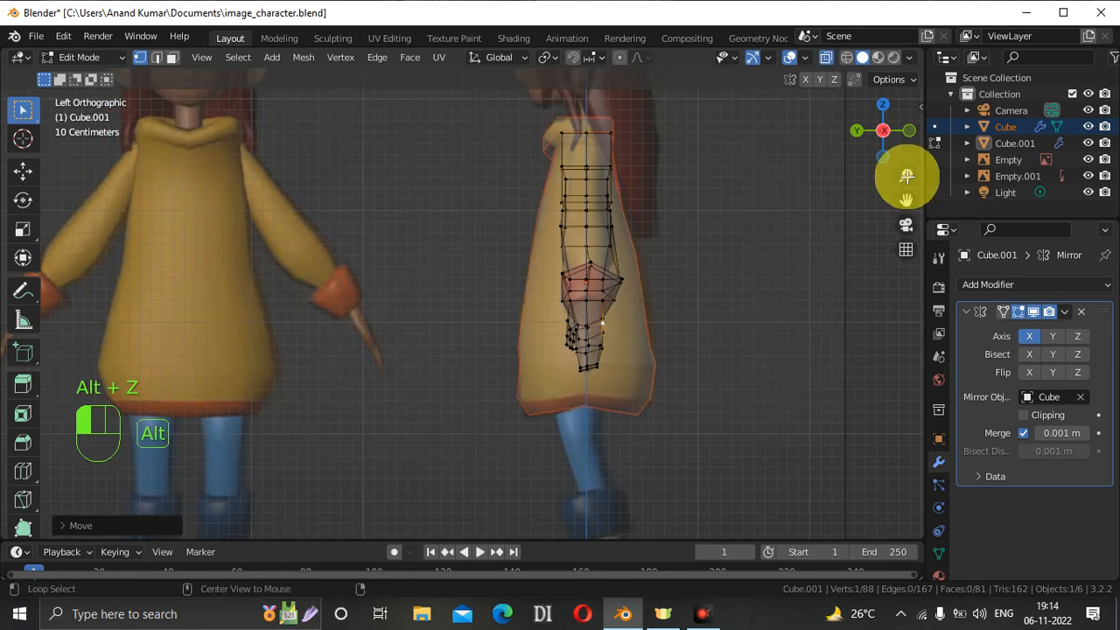
{"action": "key", "text": "alt+z"}
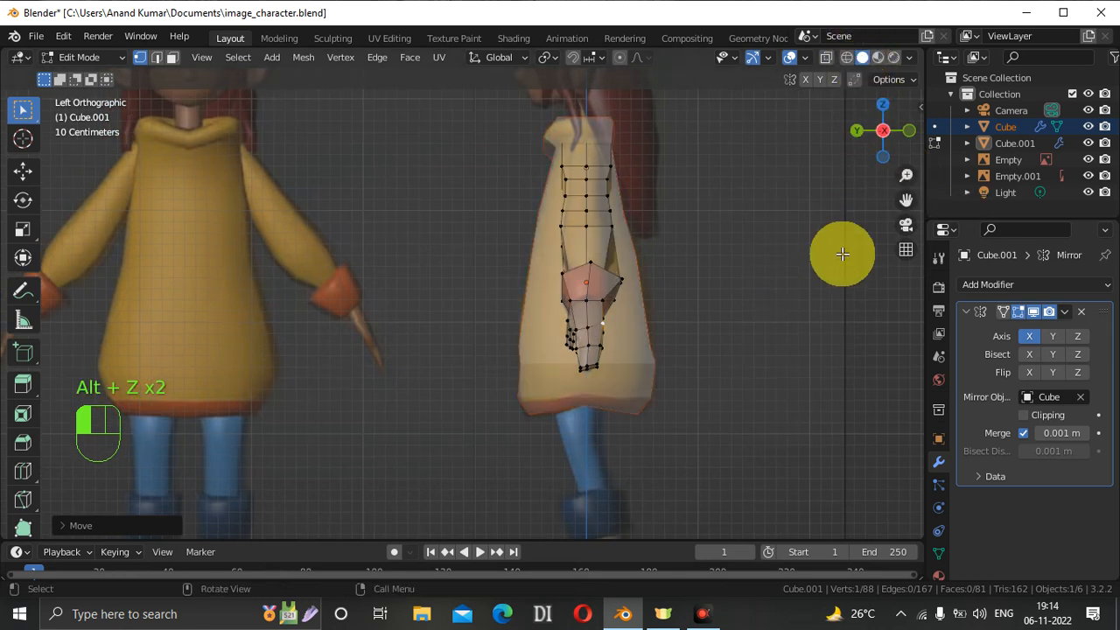
{"action": "mouse_move", "coordinate": [865, 145]}
{"action": "left_mouse_down"}
{"action": "mouse_move", "coordinate": [880, 149]}
{"action": "mouse_move", "coordinate": [871, 147]}
{"action": "left_mouse_up"}
{"action": "key", "text": "alt+z"}
{"action": "key", "text": "alt+z"}
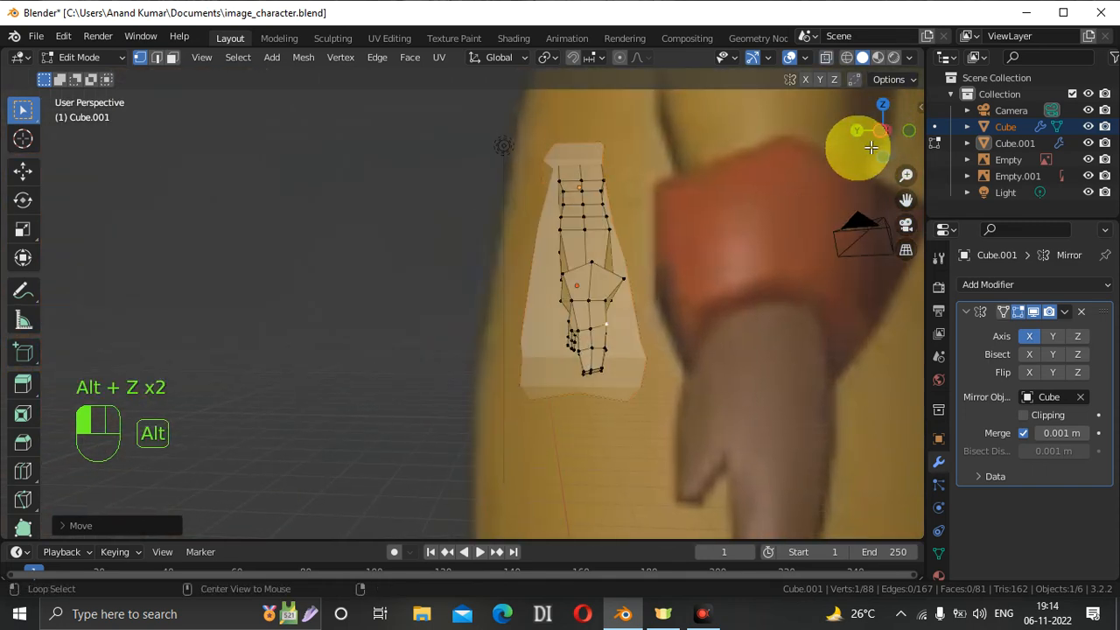
{"action": "key", "text": "alt+z"}
{"action": "key", "text": "alt+z"}
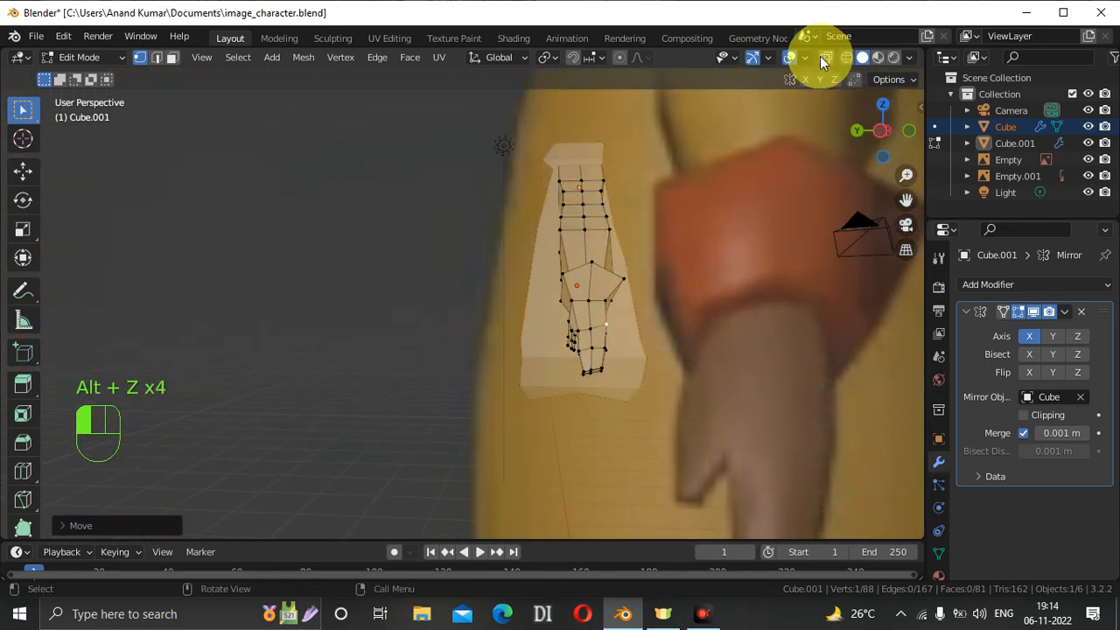
{"action": "left_click", "coordinate": [786, 58]}
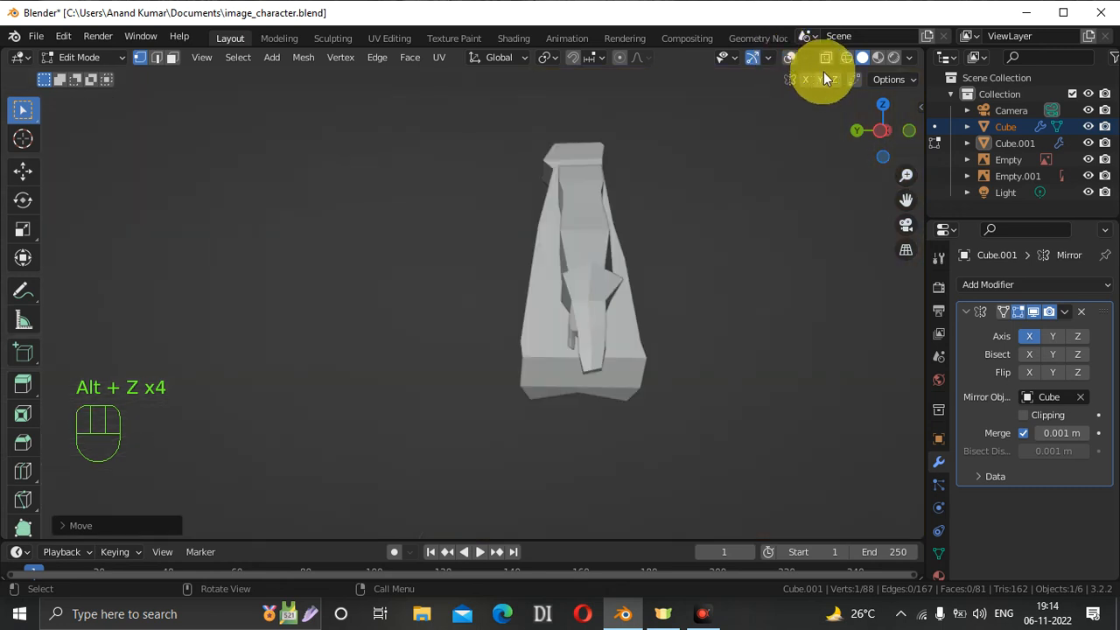
{"action": "left_click", "coordinate": [786, 57]}
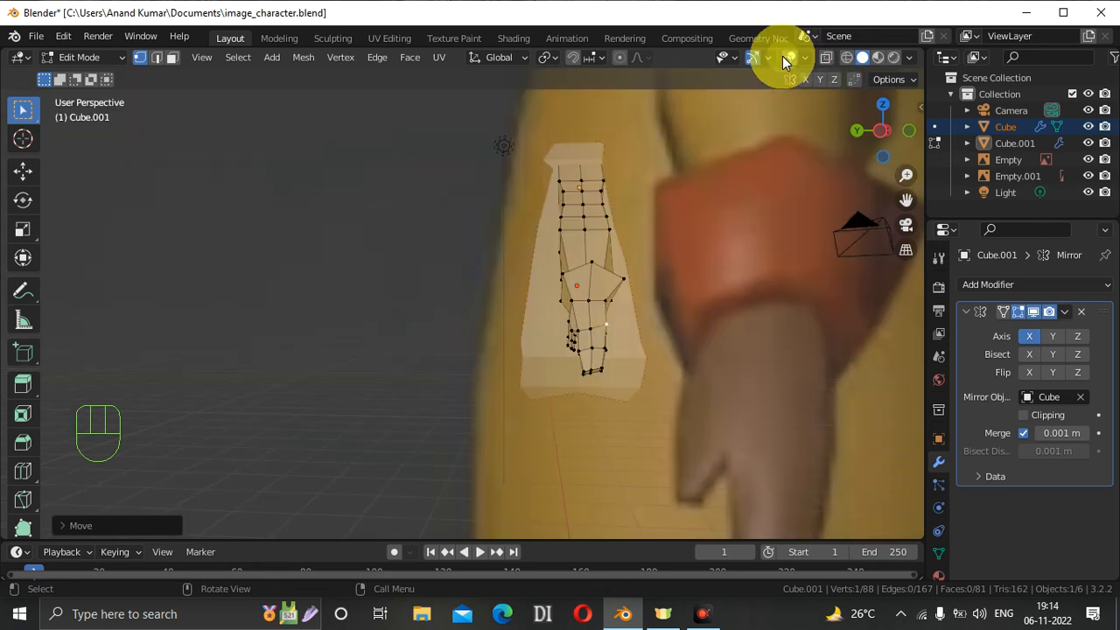
{"action": "left_click", "coordinate": [753, 58]}
{"action": "left_click", "coordinate": [753, 58]}
Examine both mirrored arms together with the sweater body and the reference images in perspective.
{"action": "left_click_drag", "start_coordinate": [871, 147], "coordinate": [844, 376]}
{"action": "left_click_drag", "start_coordinate": [907, 199], "coordinate": [906, 374]}
{"action": "left_click_drag", "start_coordinate": [887, 137], "coordinate": [1040, 187]}
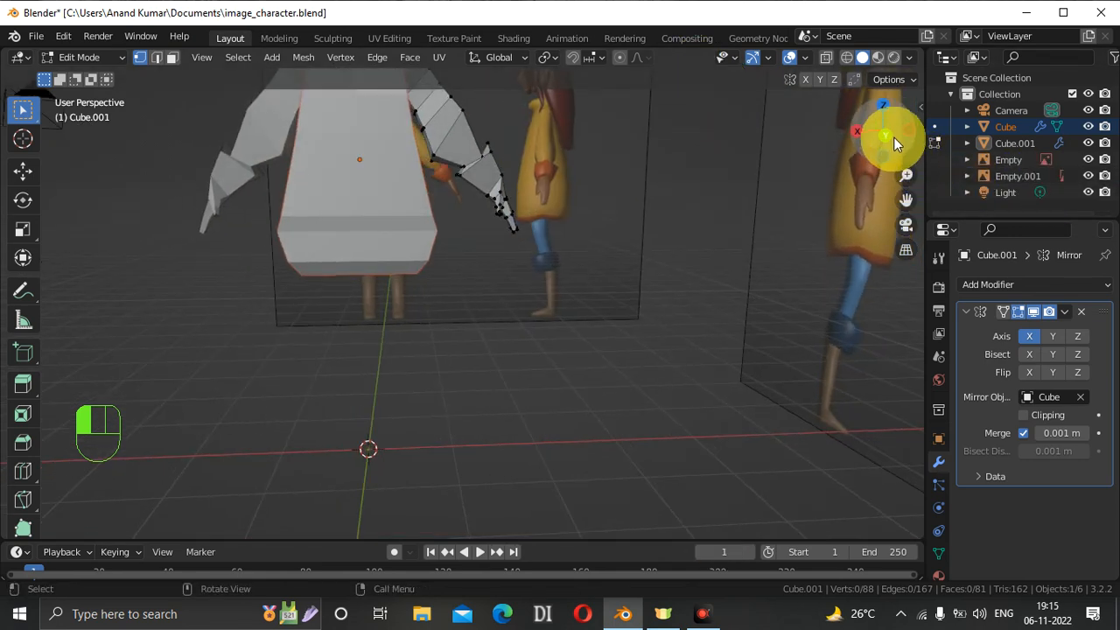
{"action": "left_click_drag", "start_coordinate": [906, 200], "coordinate": [912, 410]}
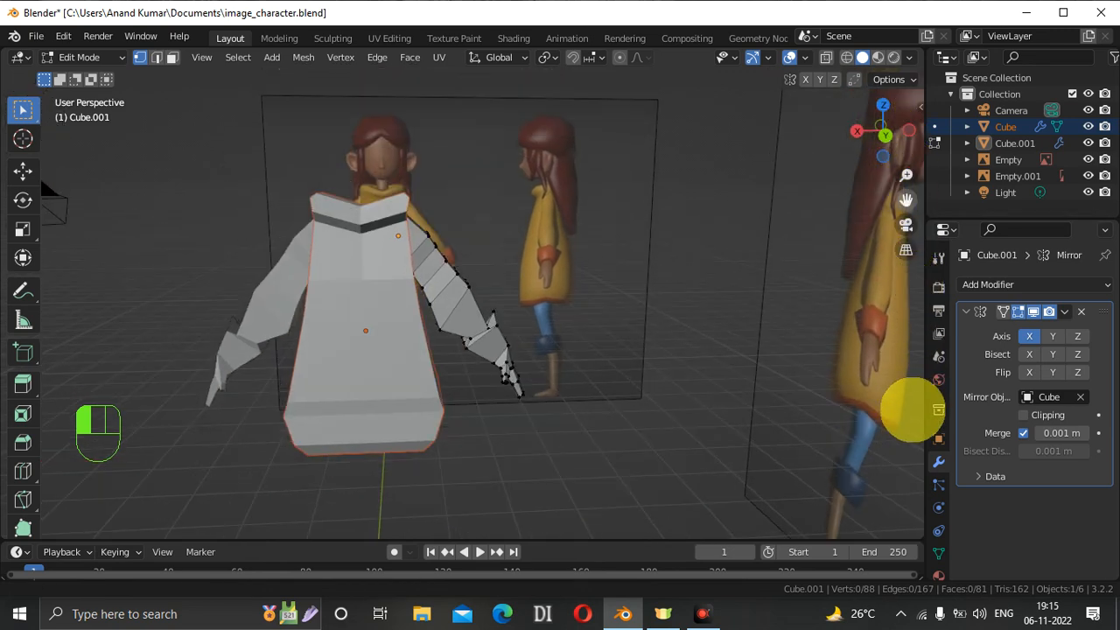